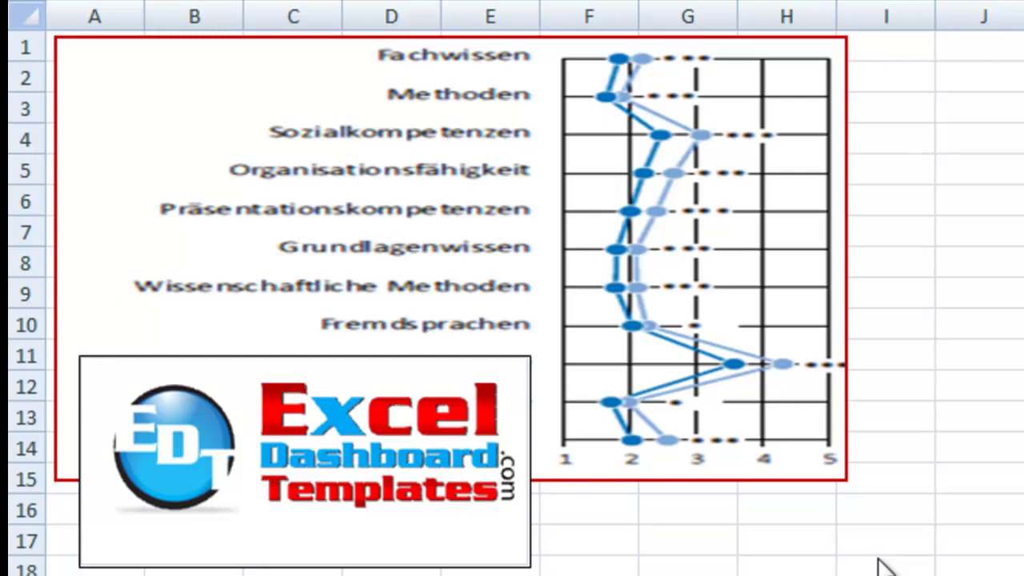
Step: Click through several cells of the worksheet
left_click(467, 555)
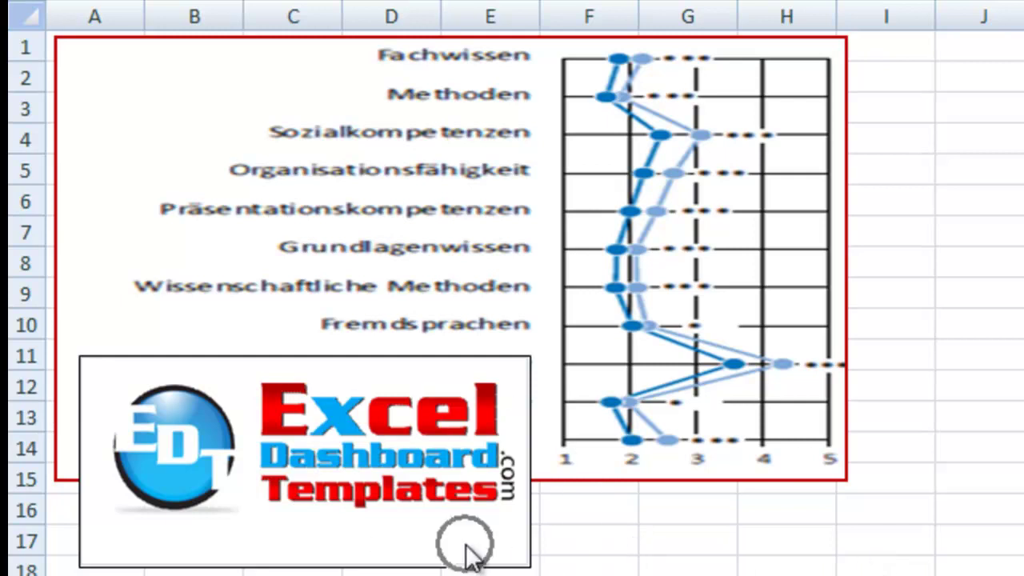
left_click(292, 530)
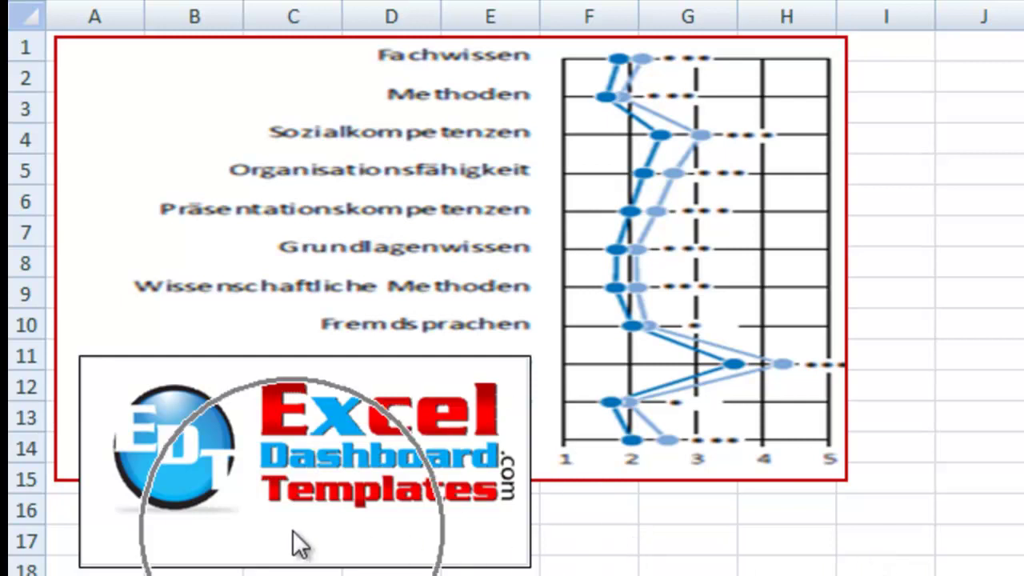
left_click(243, 503)
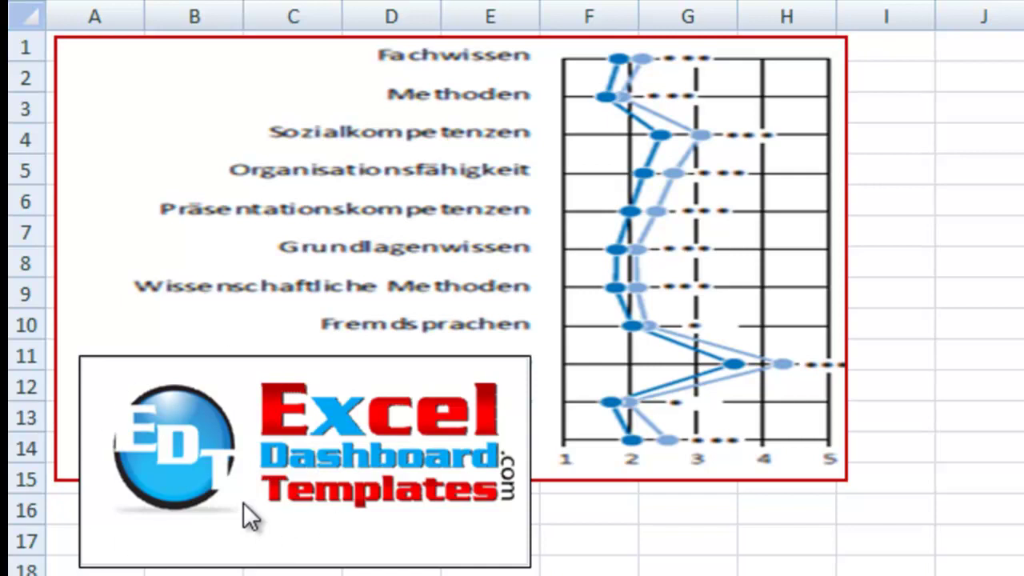
left_click(397, 503)
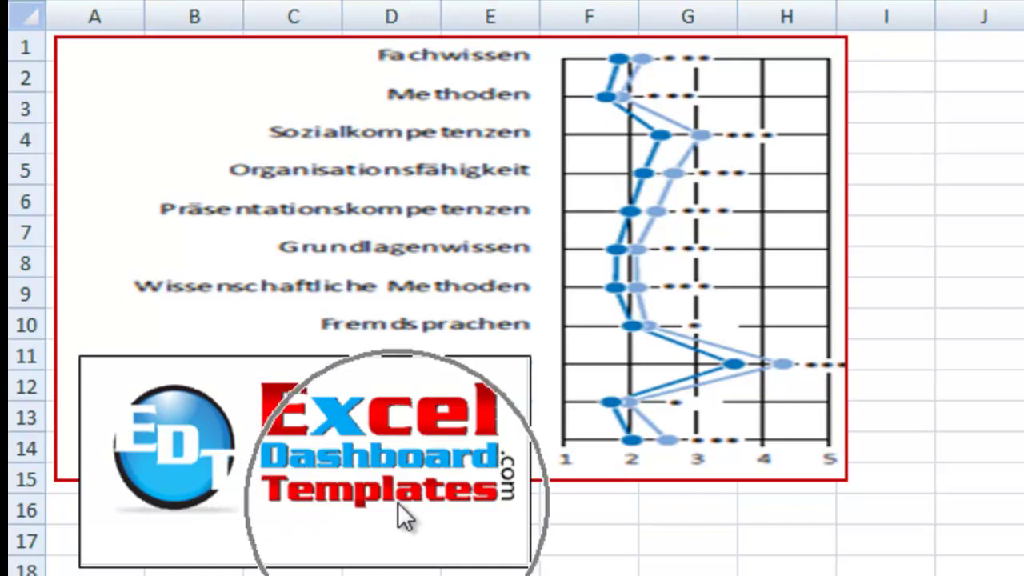
left_click(519, 390)
left_click(242, 405)
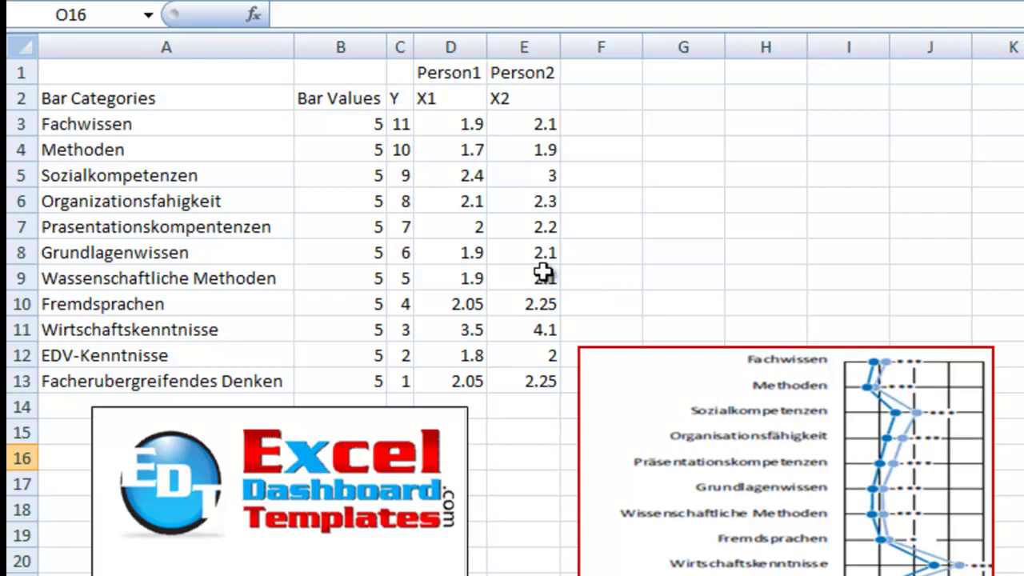
Step: Review the Person1/Person2 values, the bar columns, the Y header and the formulas in E8 and E9
left_click_drag(455, 51, 518, 97)
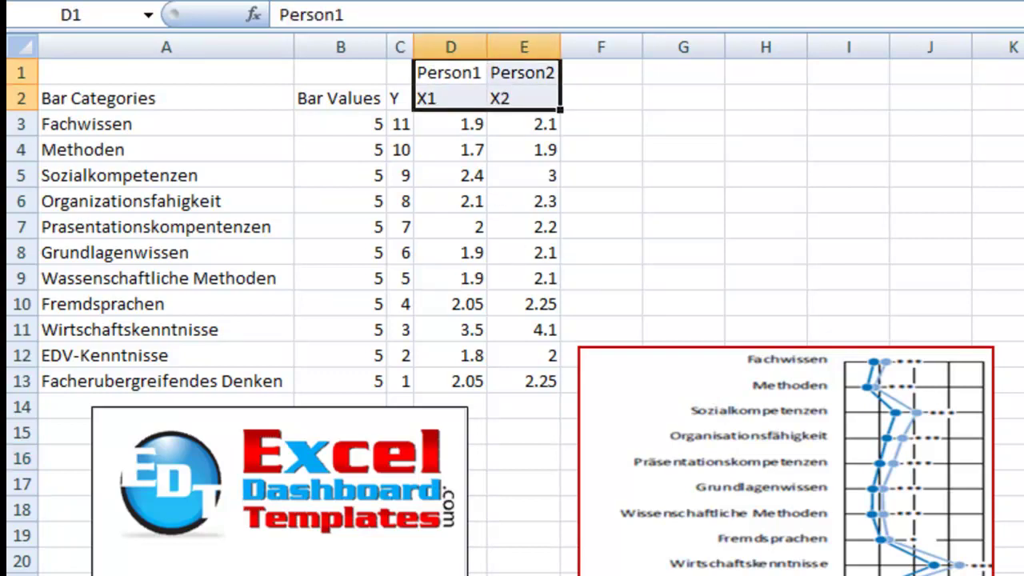
left_click_drag(469, 126, 467, 382)
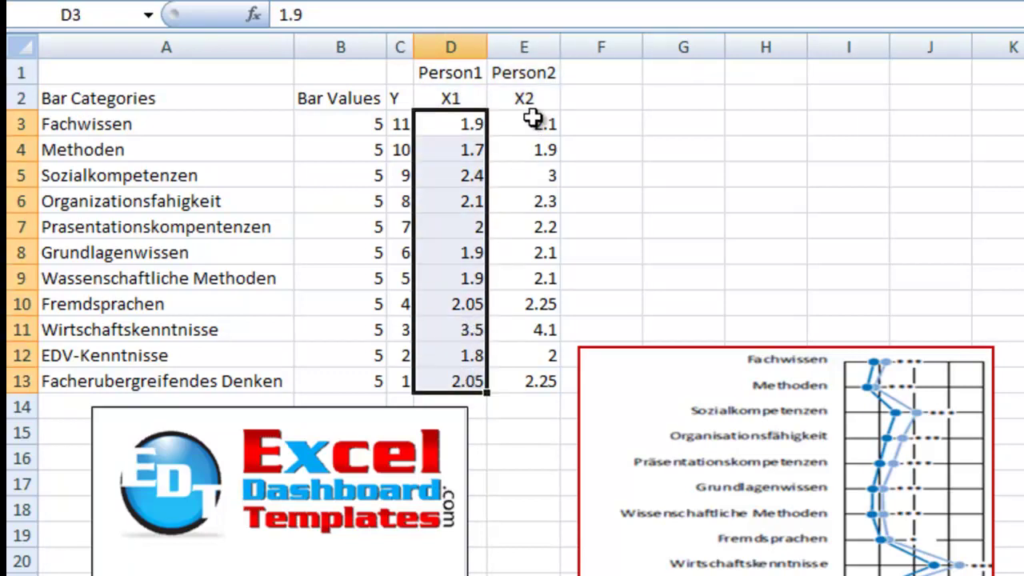
left_click_drag(535, 122, 524, 376)
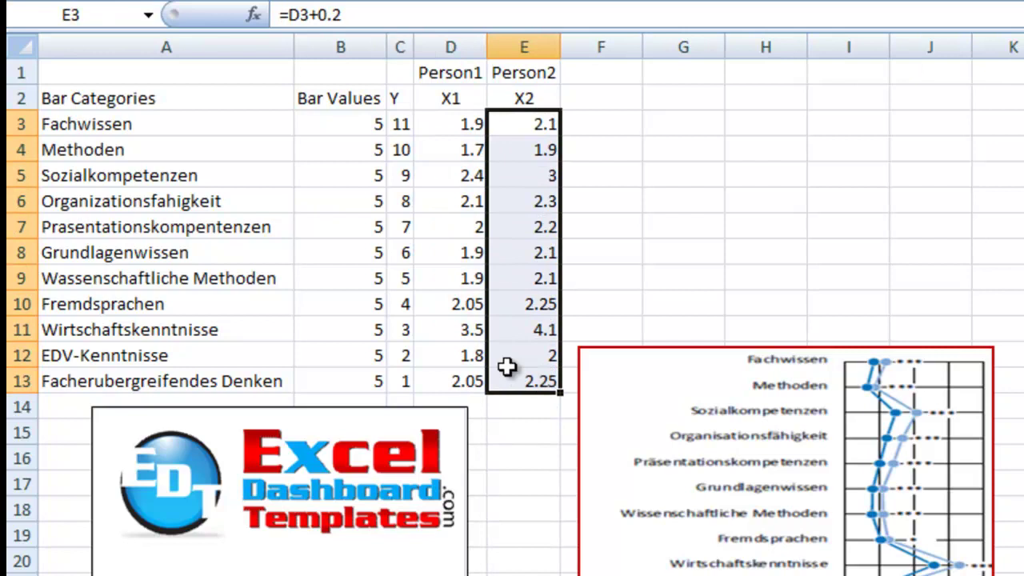
left_click_drag(438, 126, 516, 372)
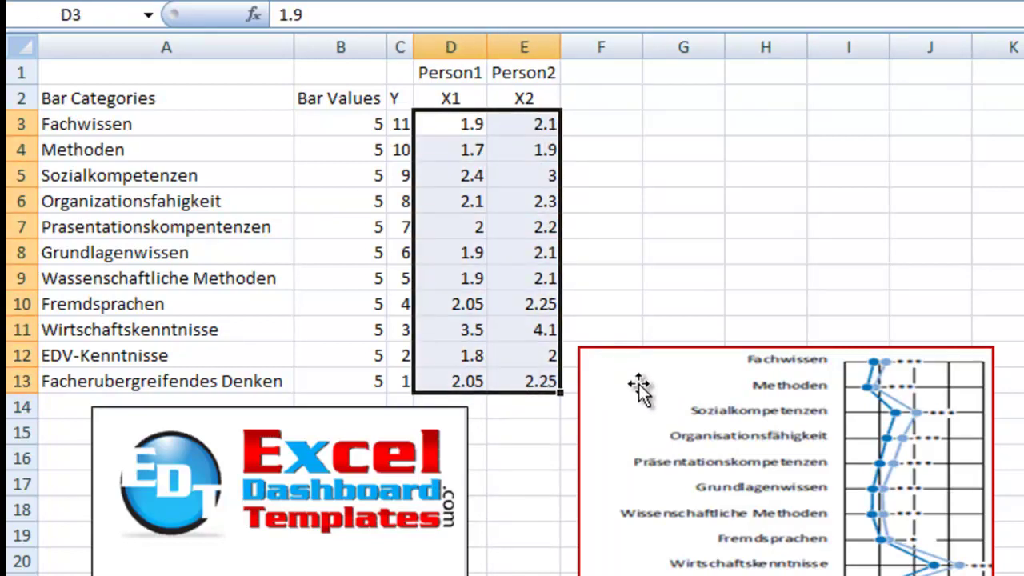
left_click(524, 280)
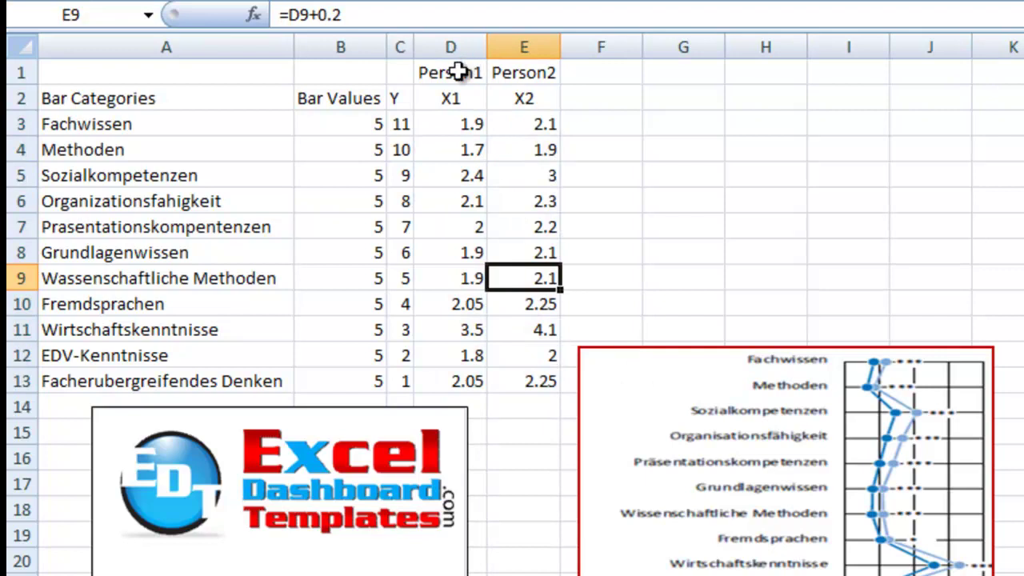
left_click_drag(464, 69, 525, 376)
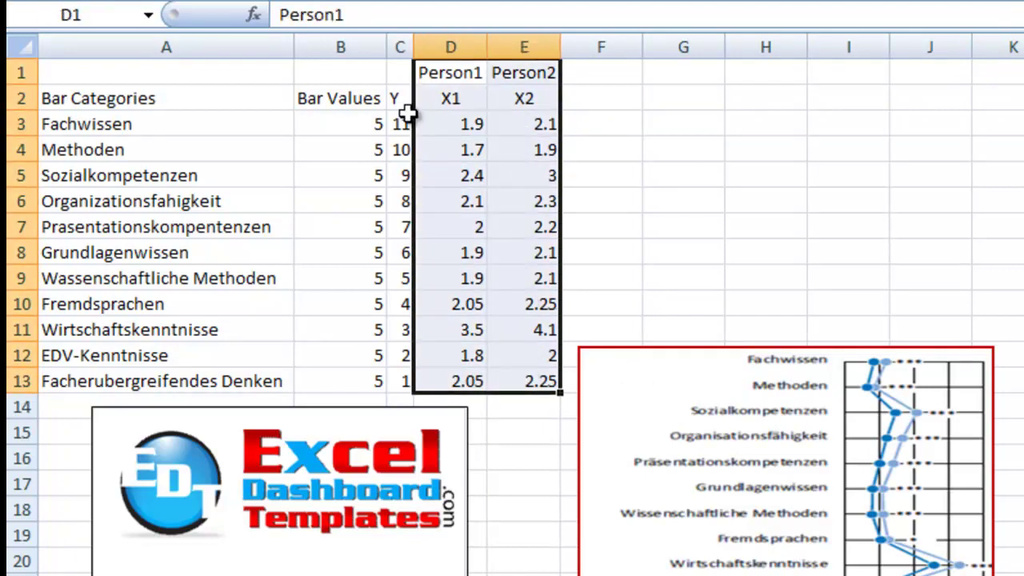
left_click_drag(192, 105, 305, 375)
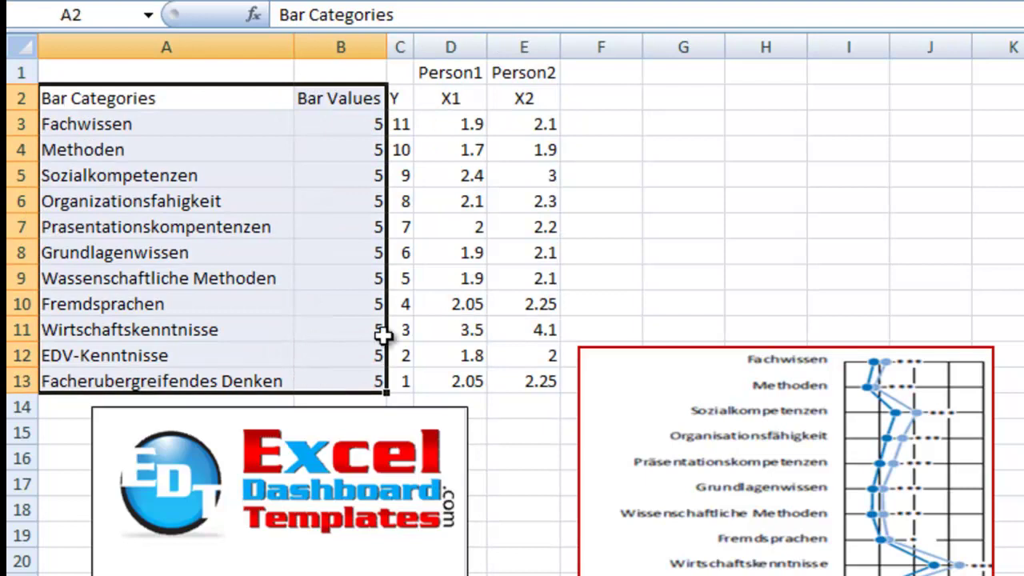
left_click(518, 255)
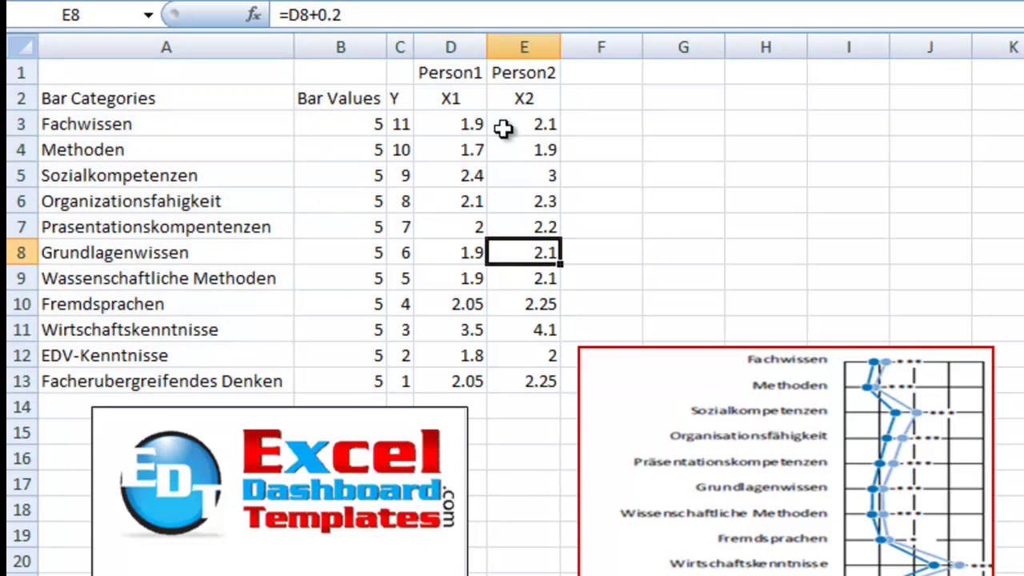
left_click(397, 99)
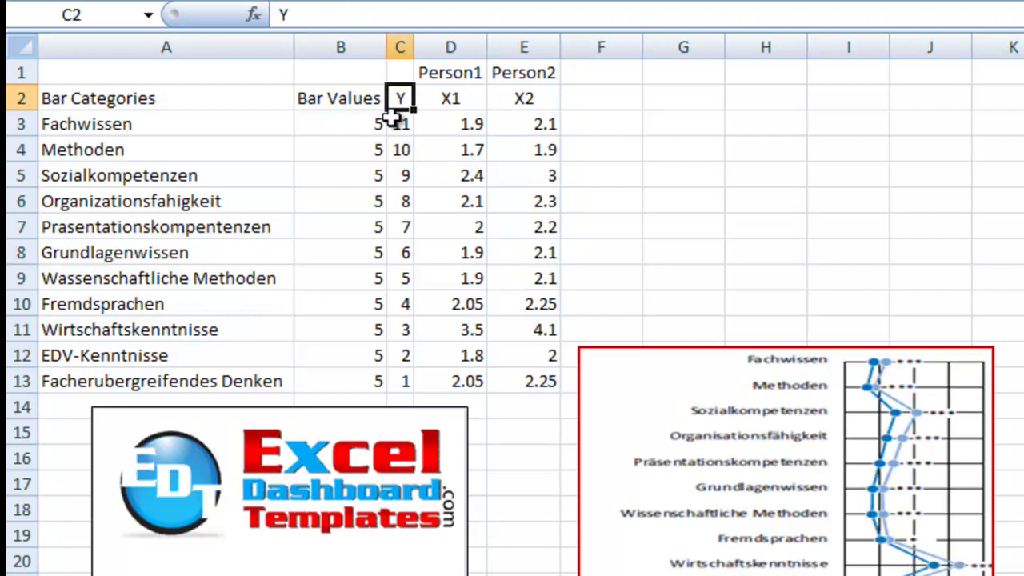
Step: Center C1:E13 and insert a Scatter with Straight Lines and Markers chart sized beside the table
left_click_drag(400, 75, 528, 392)
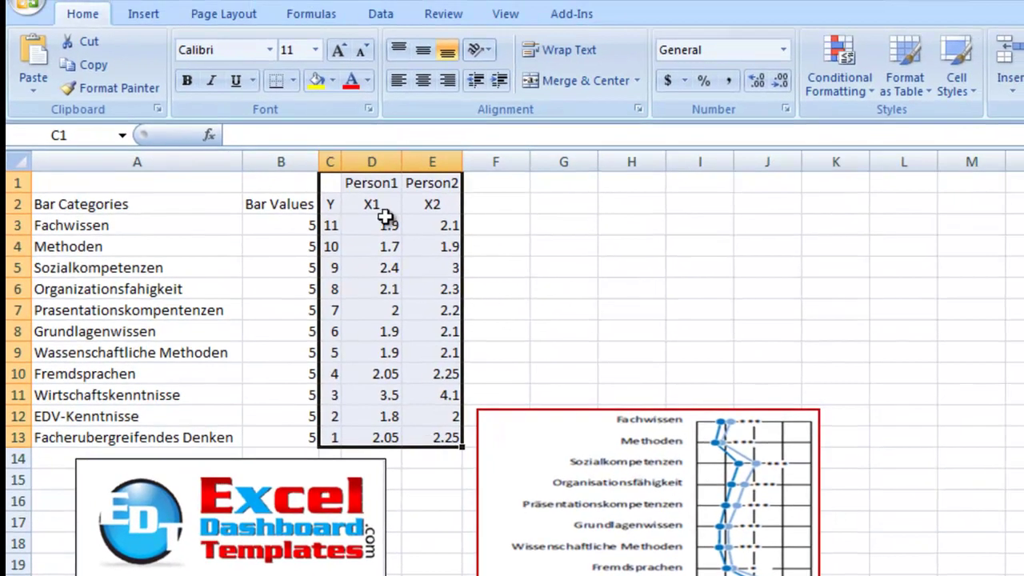
left_click(423, 80)
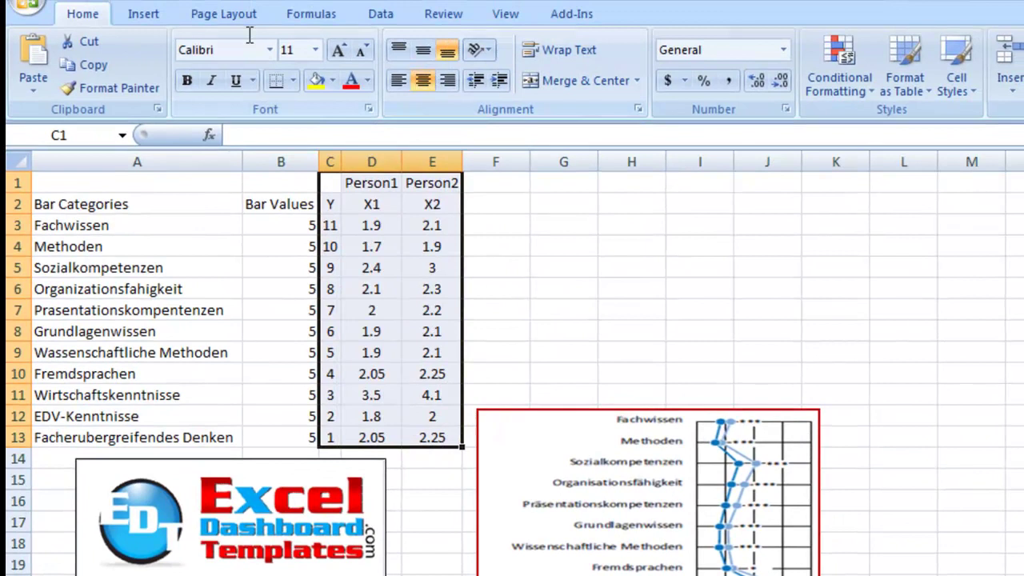
left_click(162, 22)
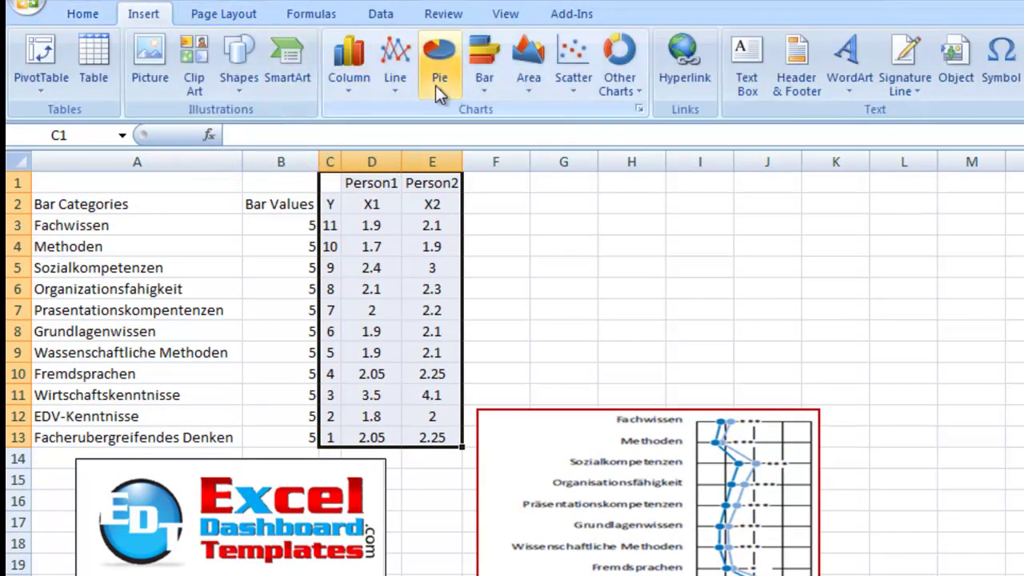
left_click(581, 89)
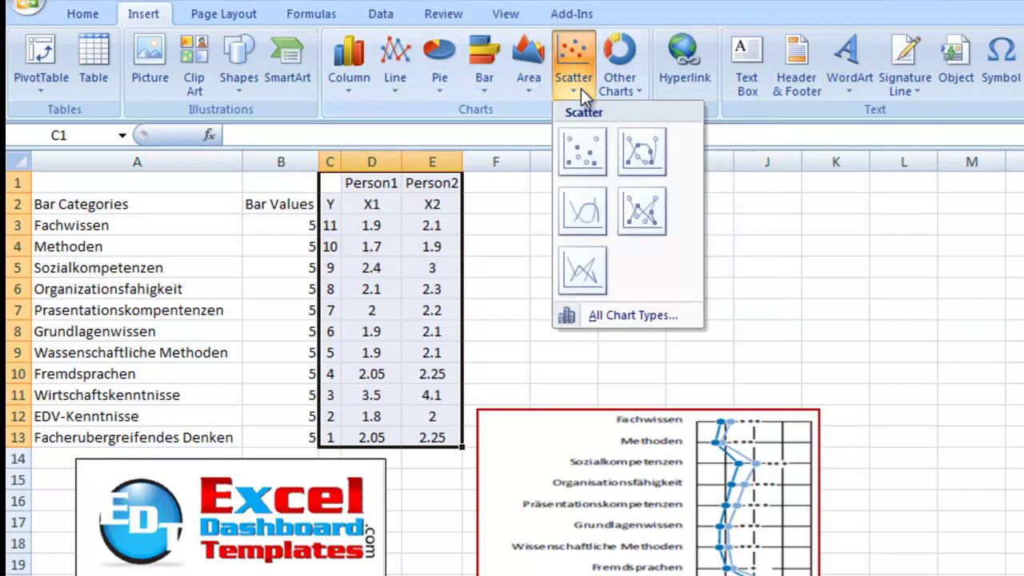
left_click(640, 215)
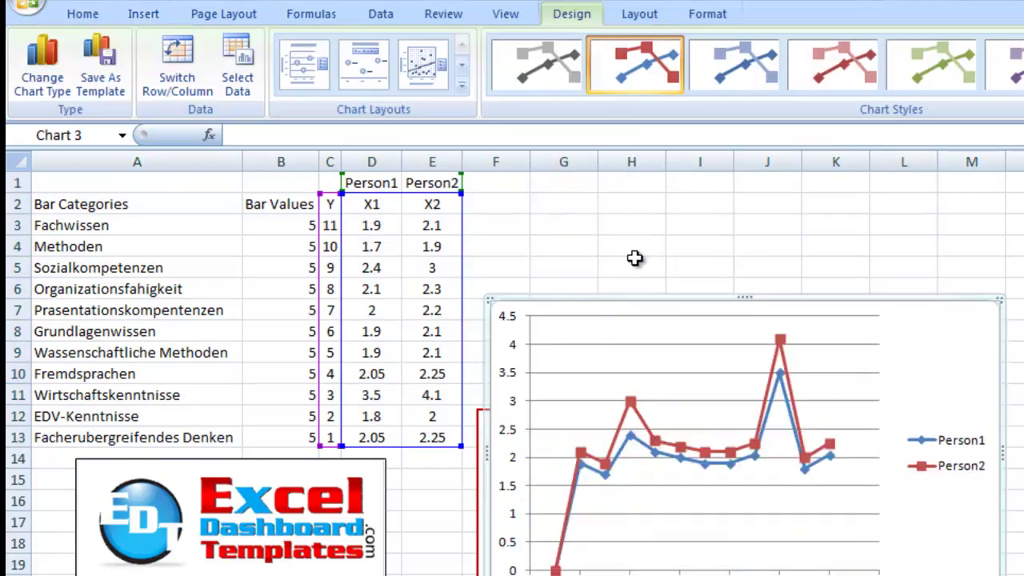
left_click_drag(661, 299, 641, 185)
left_click_drag(978, 492, 832, 459)
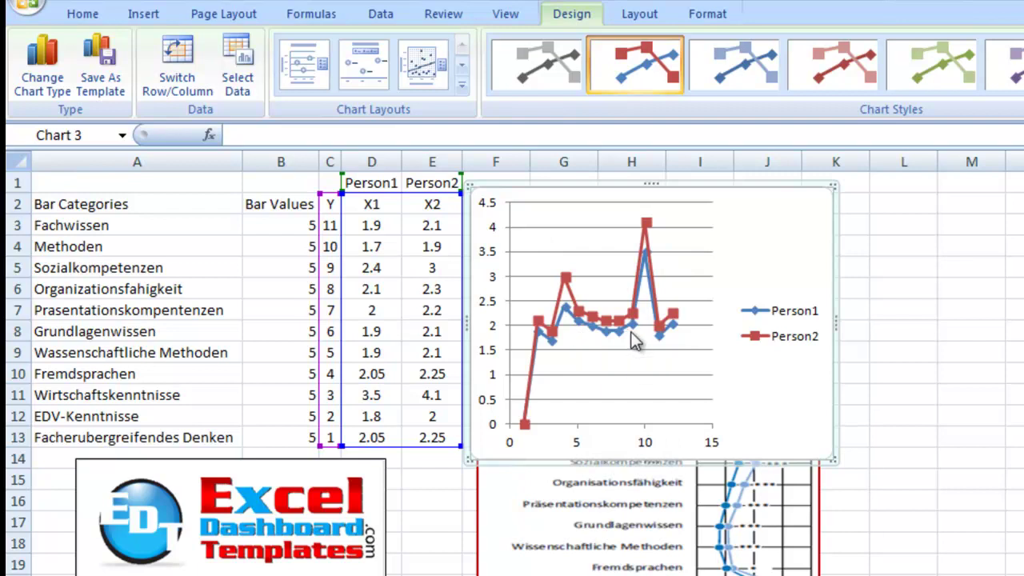
Step: Delete the scatter chart's legend and select the plot area
left_click(757, 323)
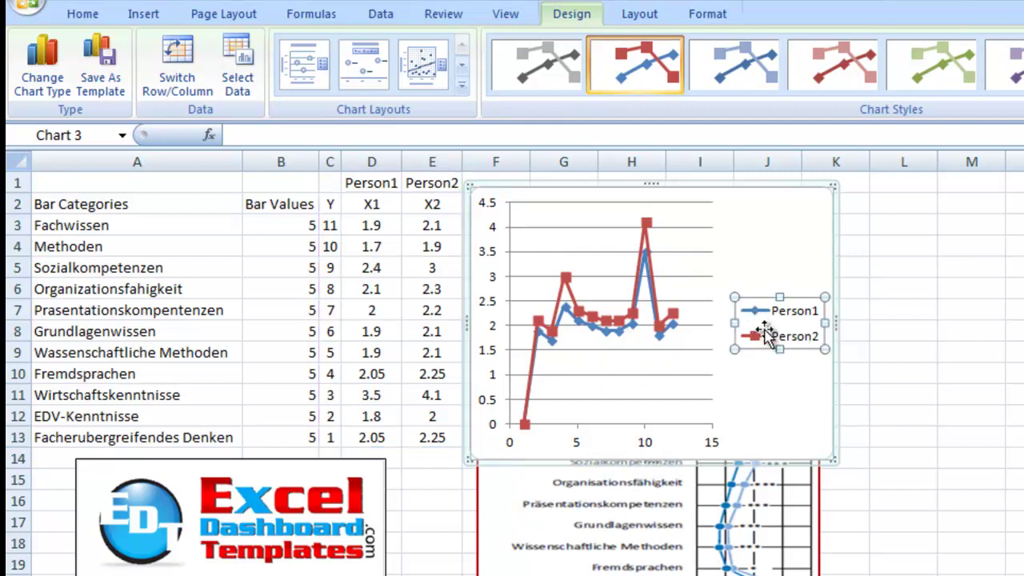
key("Delete")
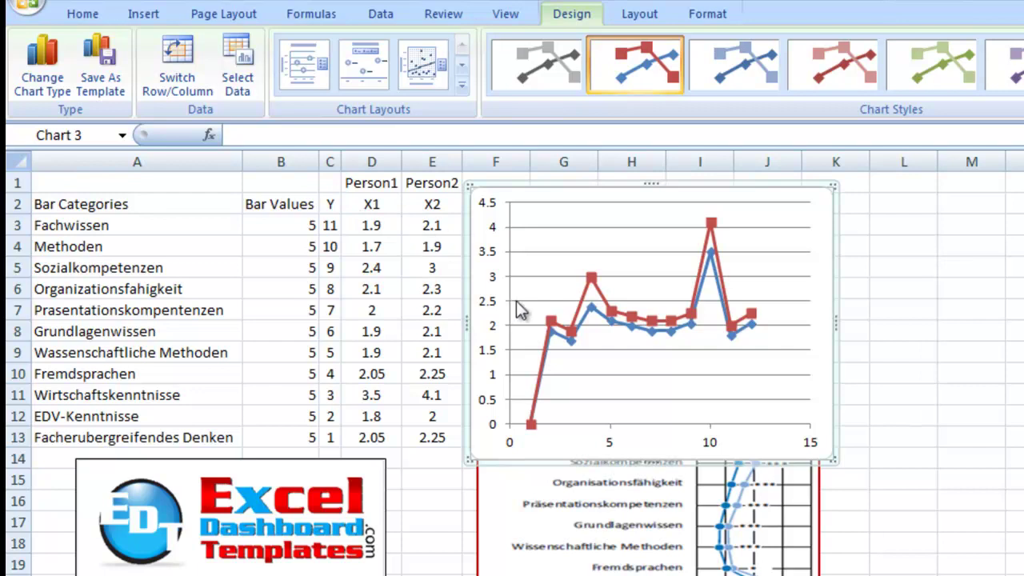
left_click(547, 250)
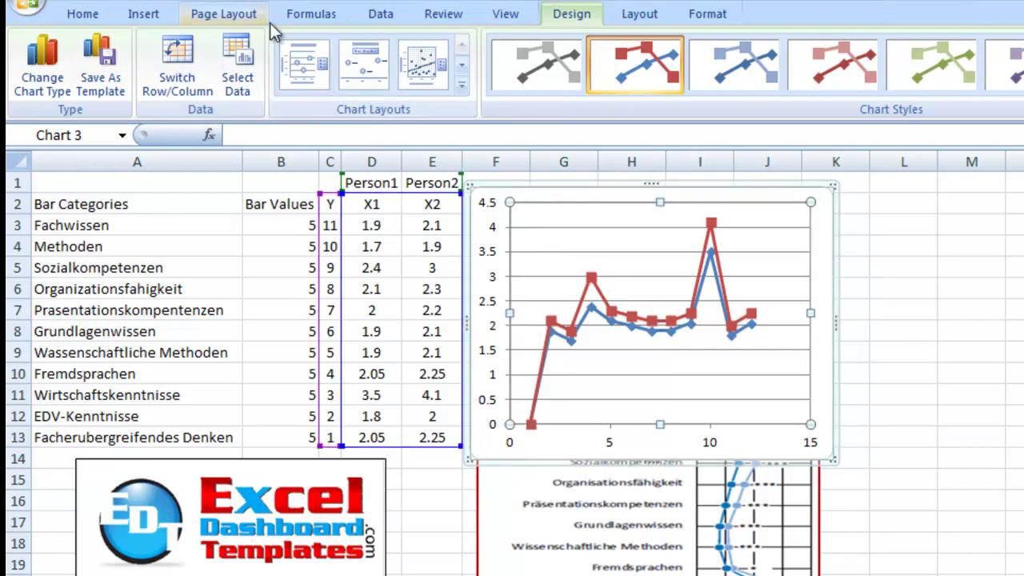
Step: Open Select Data and start editing the Person1 series
left_click(239, 89)
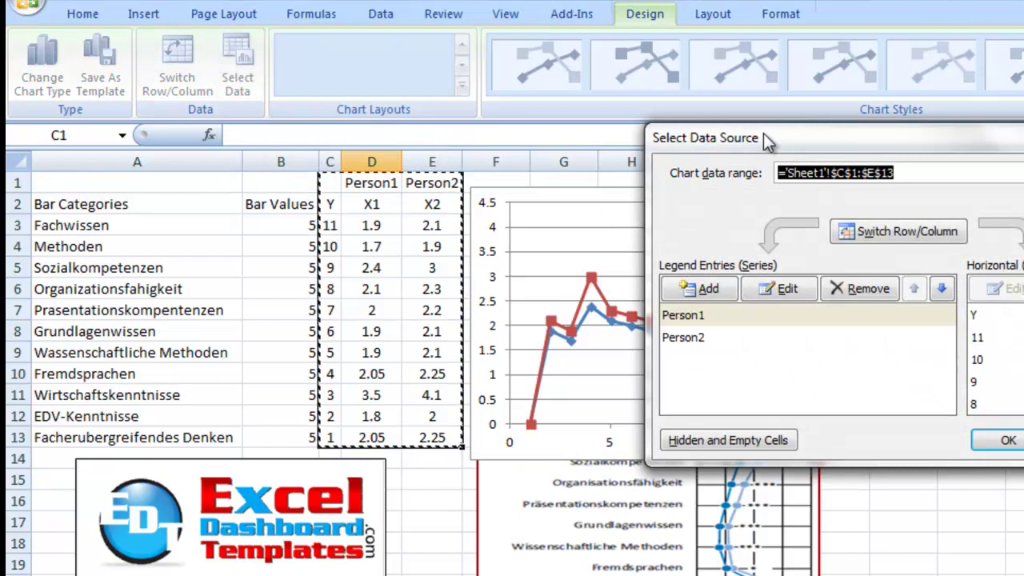
left_click_drag(764, 135, 590, 177)
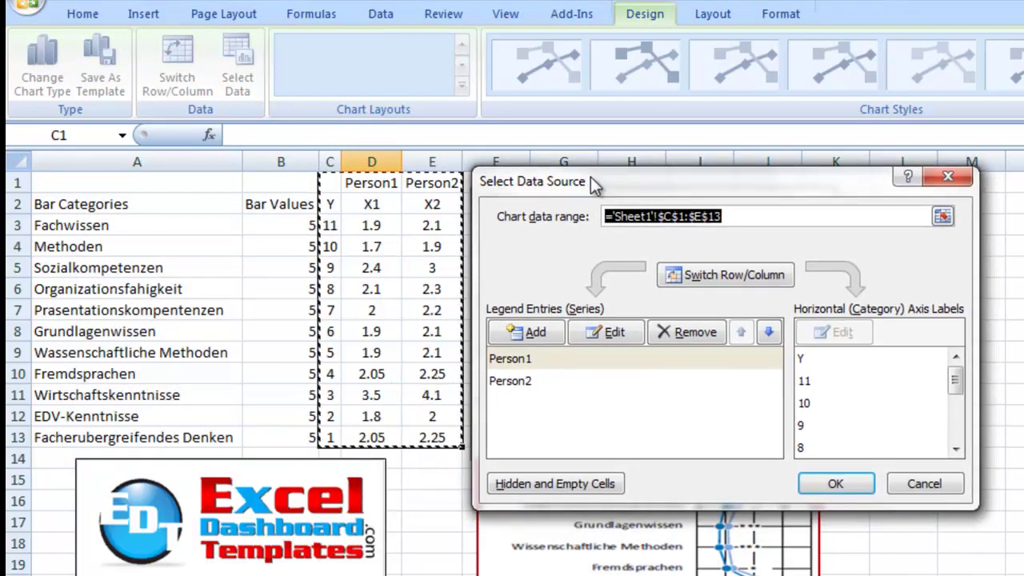
left_click(542, 358)
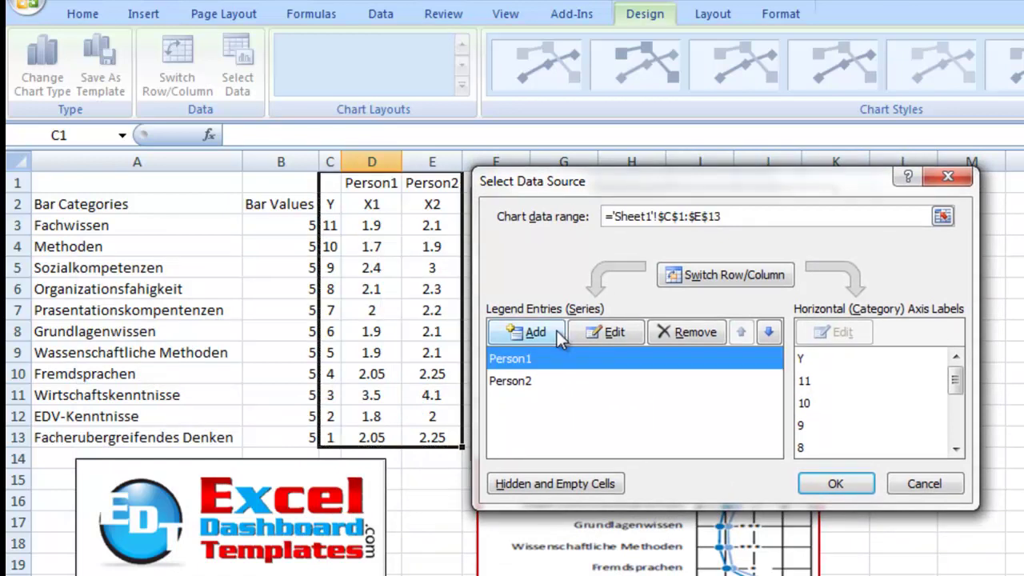
left_click(600, 335)
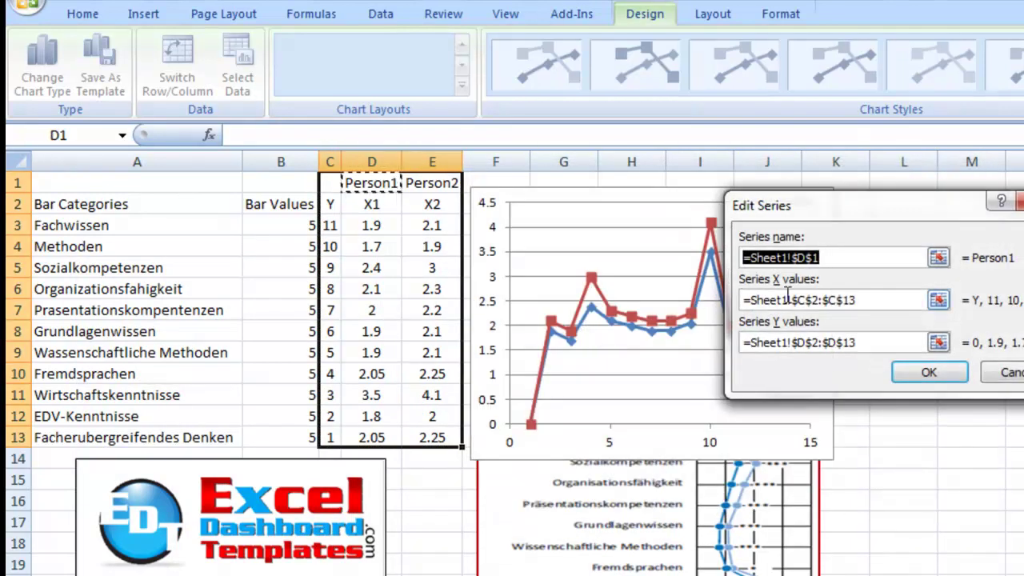
Step: Set Person1's X values to D3:D13 and Y values to C3:C13
left_click(832, 297)
left_click_drag(329, 204, 330, 437)
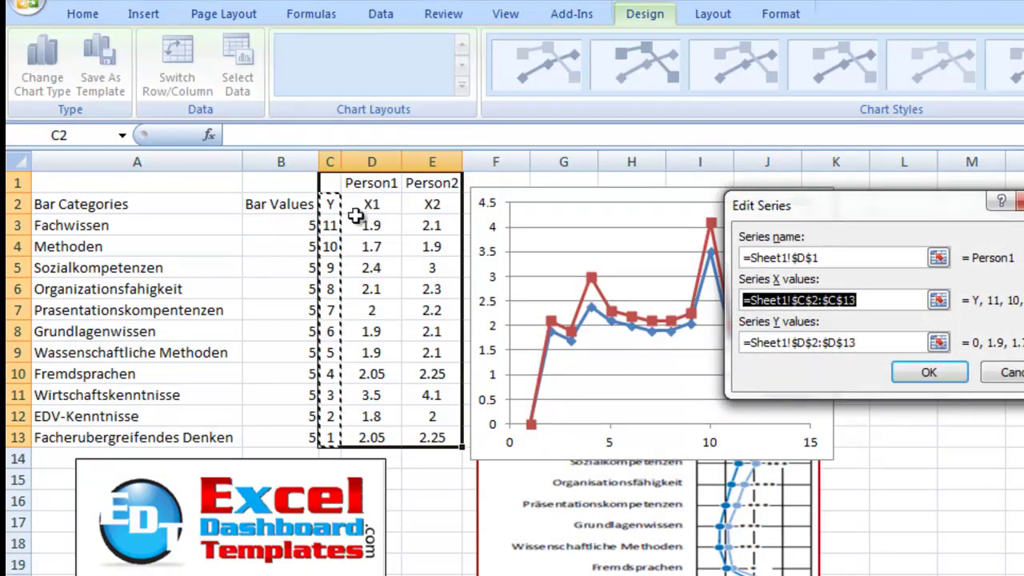
left_click_drag(371, 204, 373, 424)
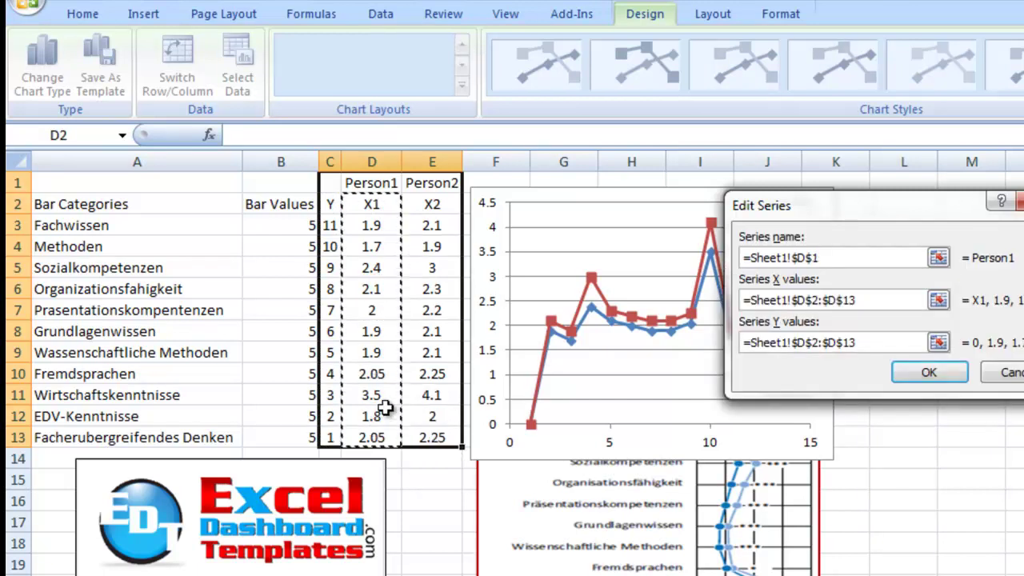
key("Tab")
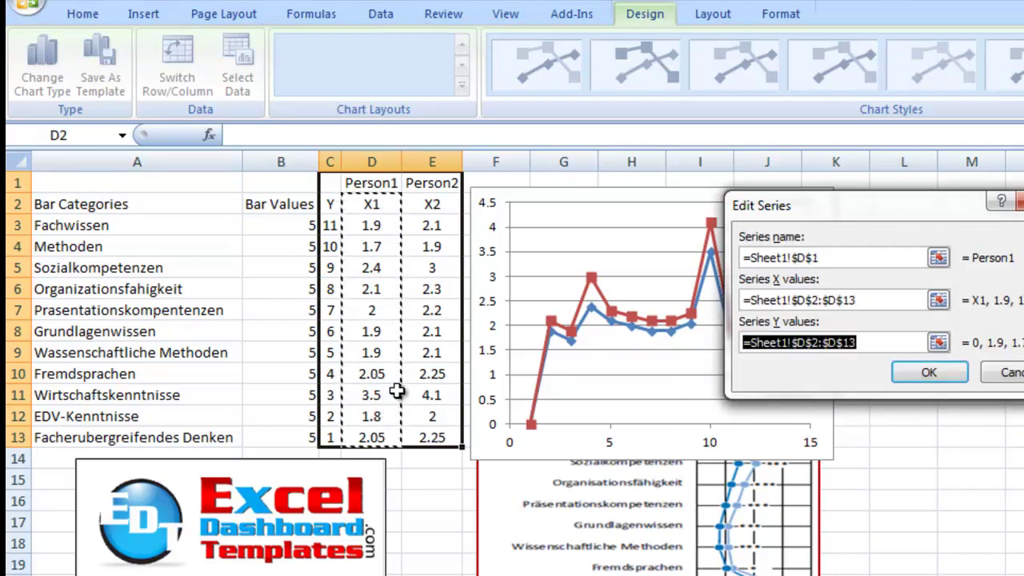
left_click(329, 223)
left_click_drag(330, 224, 331, 437)
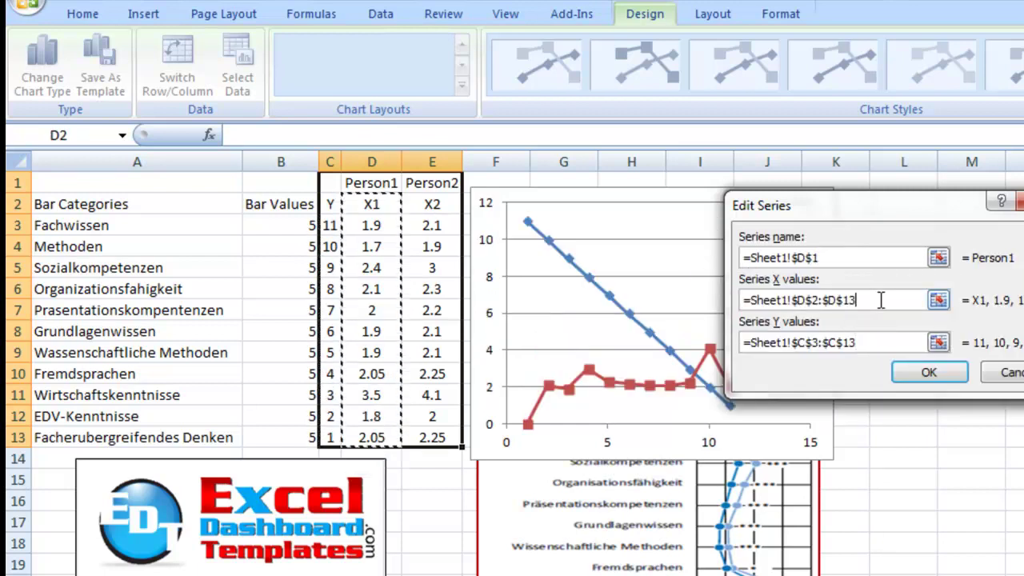
left_click_drag(880, 297, 697, 299)
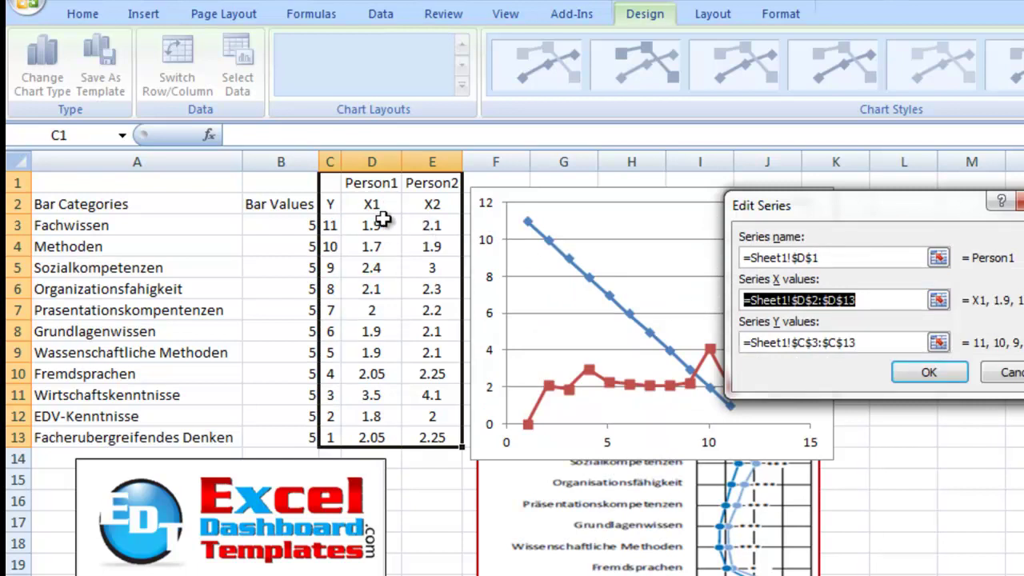
left_click_drag(385, 225, 385, 437)
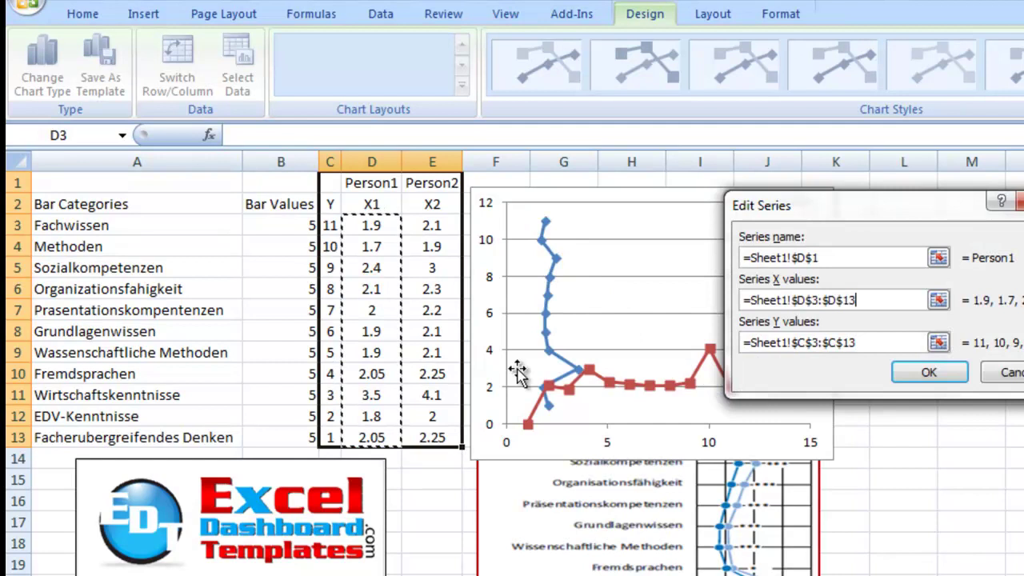
left_click(828, 346)
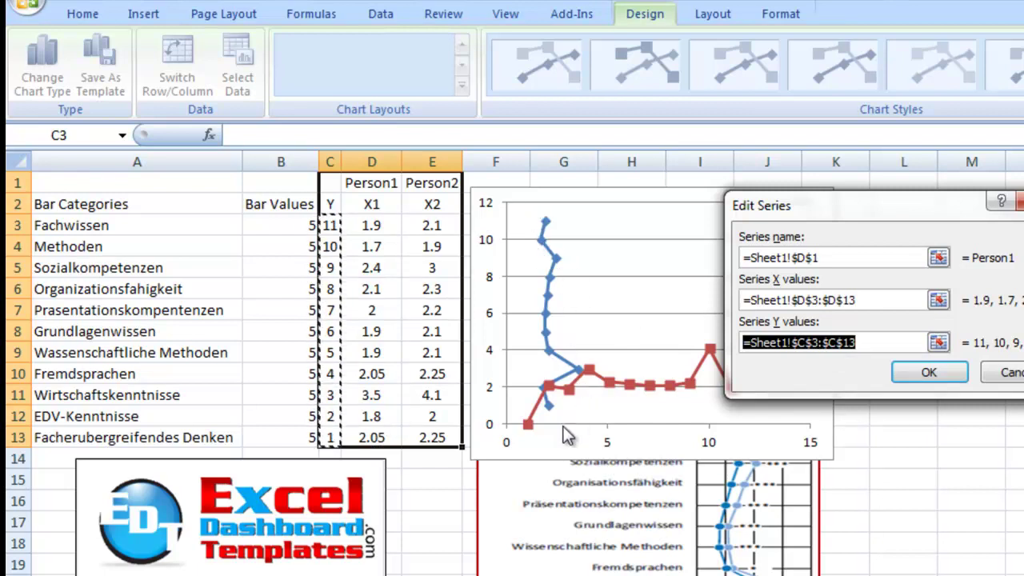
Step: Confirm Person1, then edit Person2 with its series name set to =E1
left_click(928, 372)
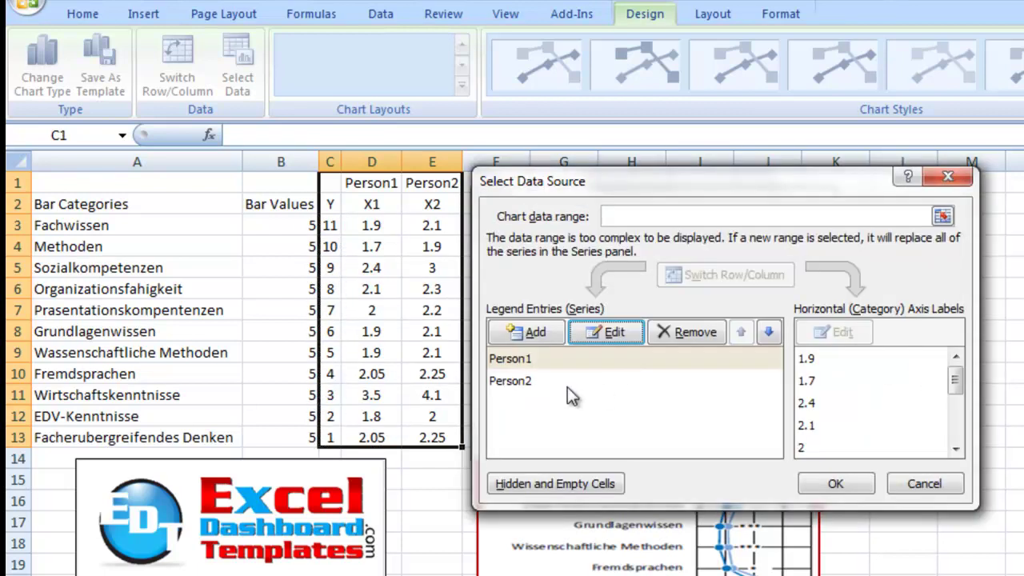
left_click(548, 382)
left_click(601, 341)
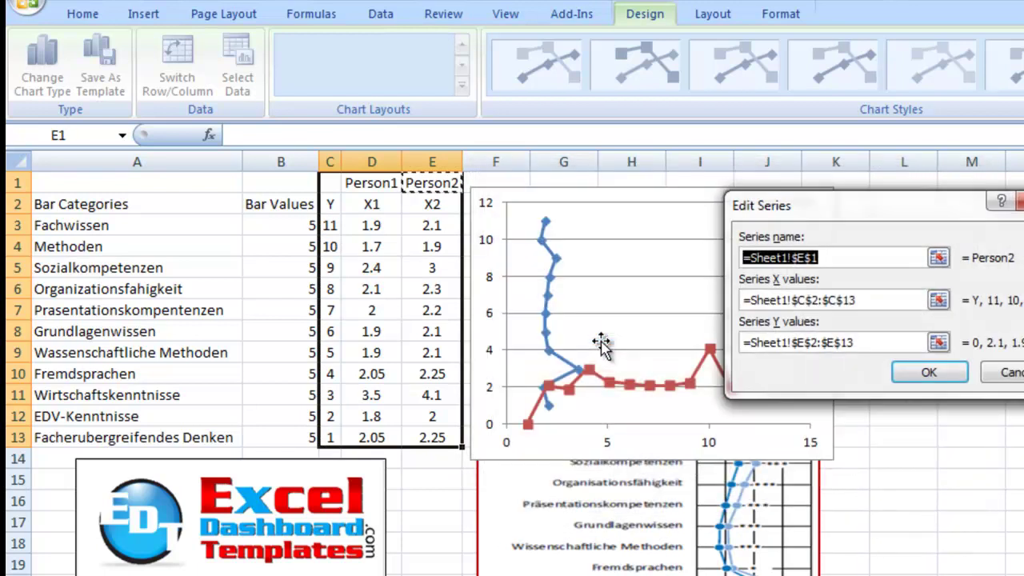
left_click(432, 229)
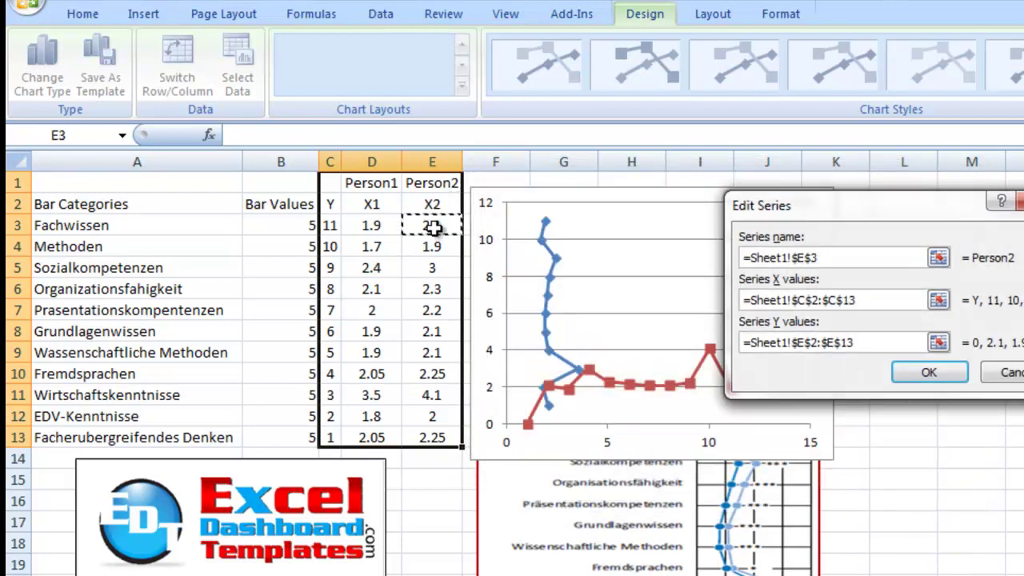
left_click(432, 204)
left_click(432, 184)
key("Tab")
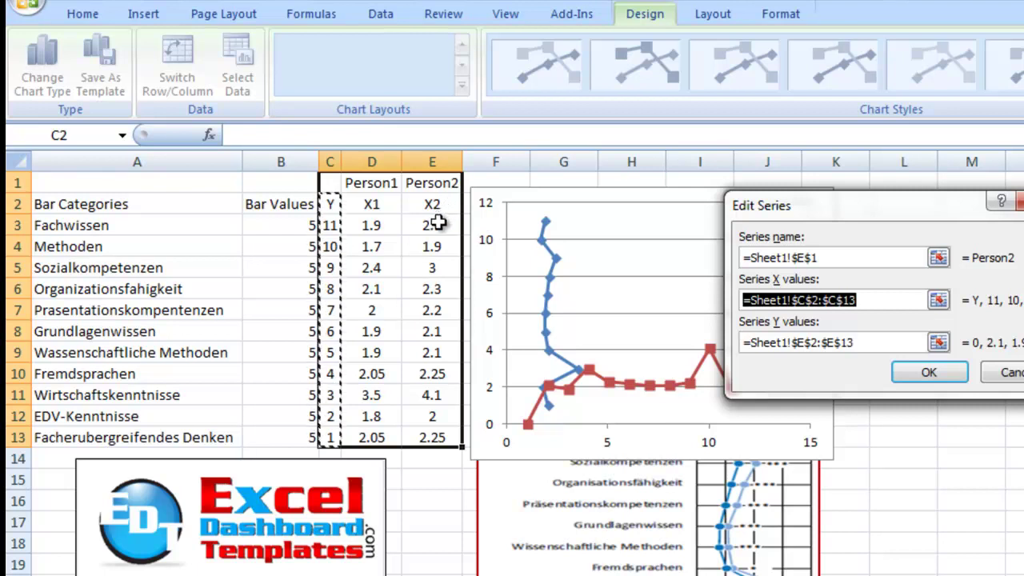
Step: Set Person2's X values to E3:E13 and Y values to C3:C13, and close both dialogs
left_click_drag(432, 227, 441, 432)
key("Tab")
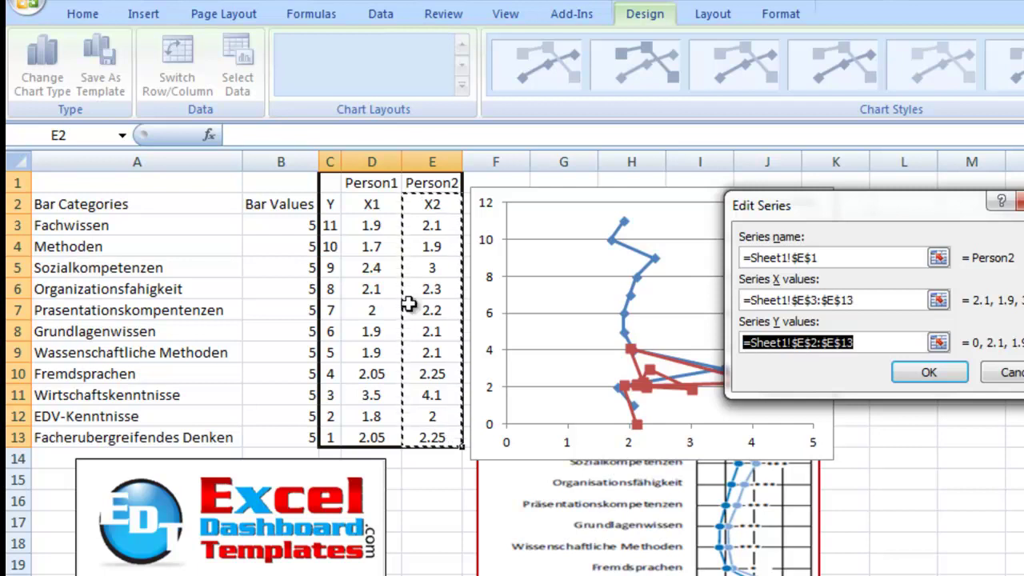
left_click_drag(332, 226, 336, 439)
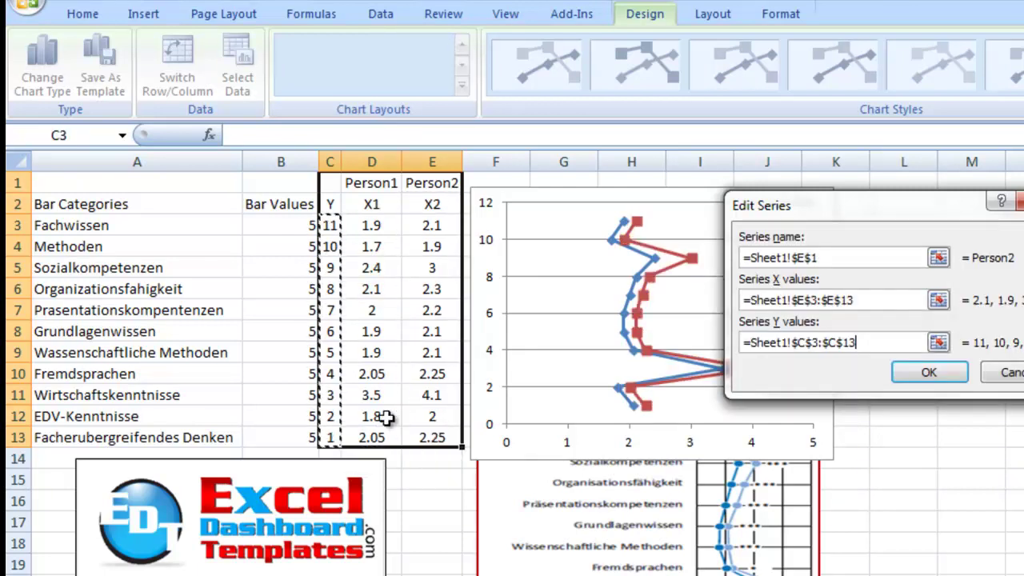
left_click(908, 376)
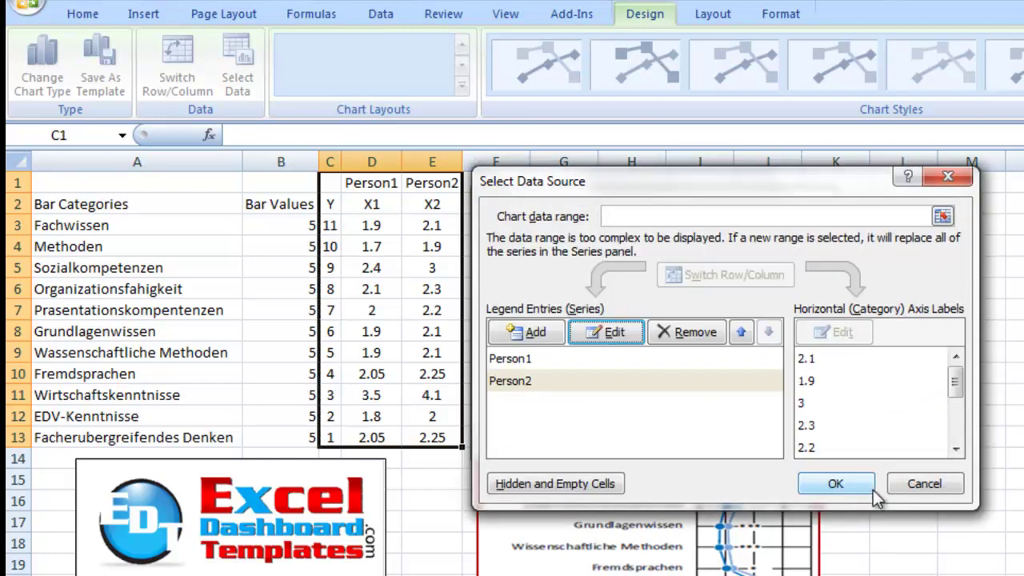
left_click(834, 484)
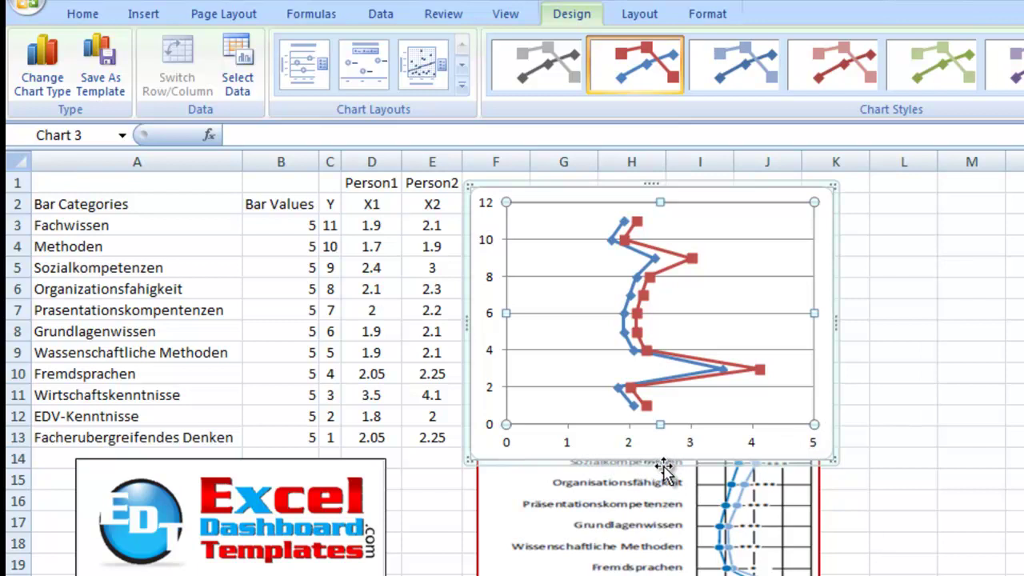
Step: Shrink the chart to the sample's width, nudge the sample image down, and make the chart taller
left_click(836, 414)
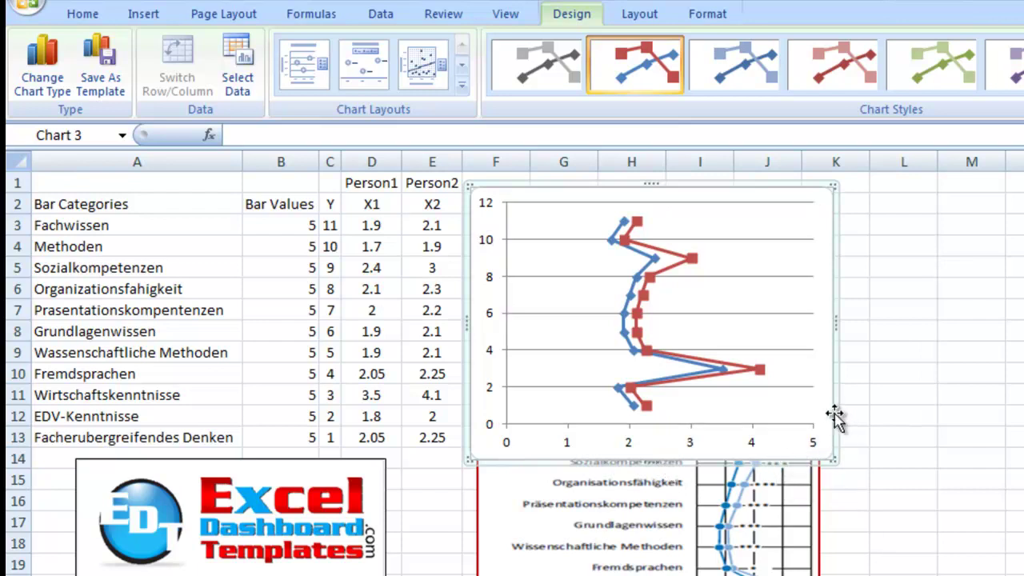
left_click_drag(832, 462, 822, 408)
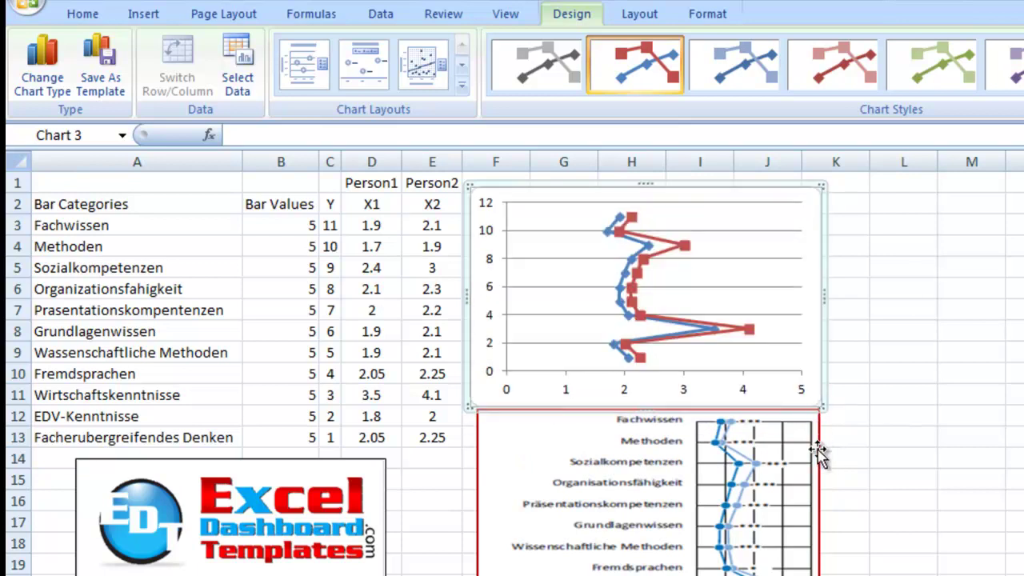
left_click(788, 463)
left_click_drag(740, 474, 740, 496)
left_click(653, 404)
left_click_drag(646, 408, 647, 422)
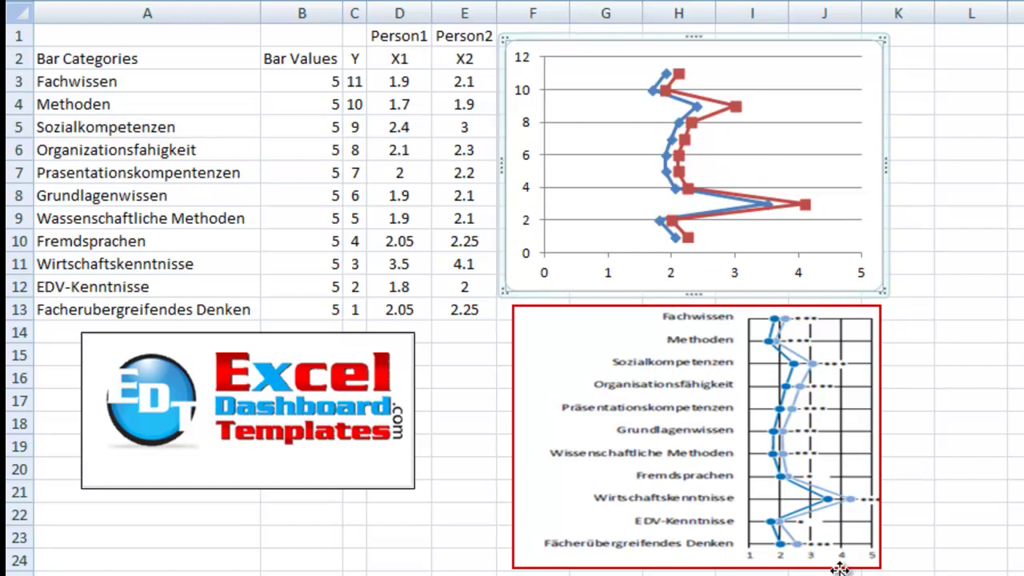
left_click(666, 92)
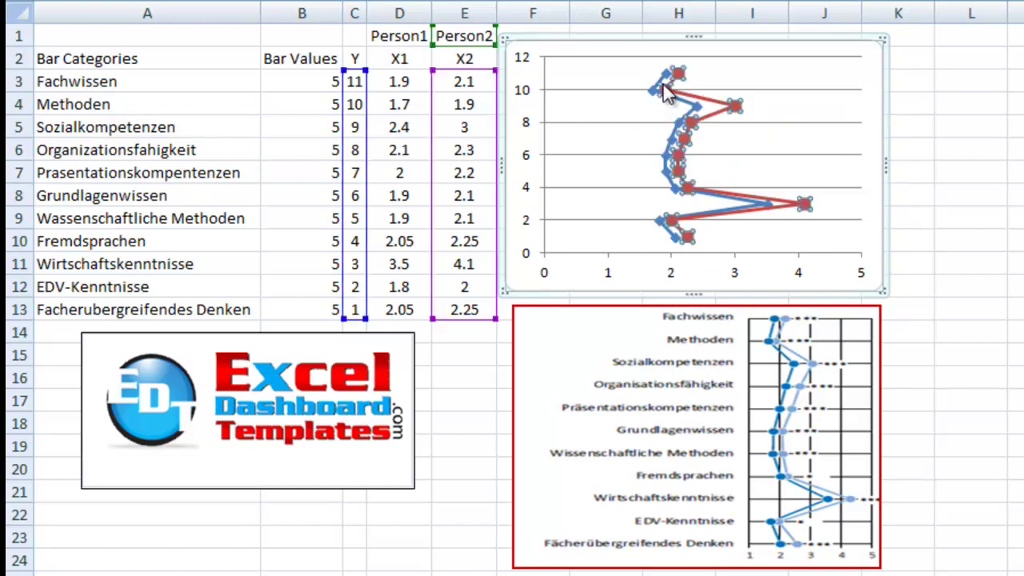
Step: Give the Person2 series built-in circle markers
double_click(664, 84)
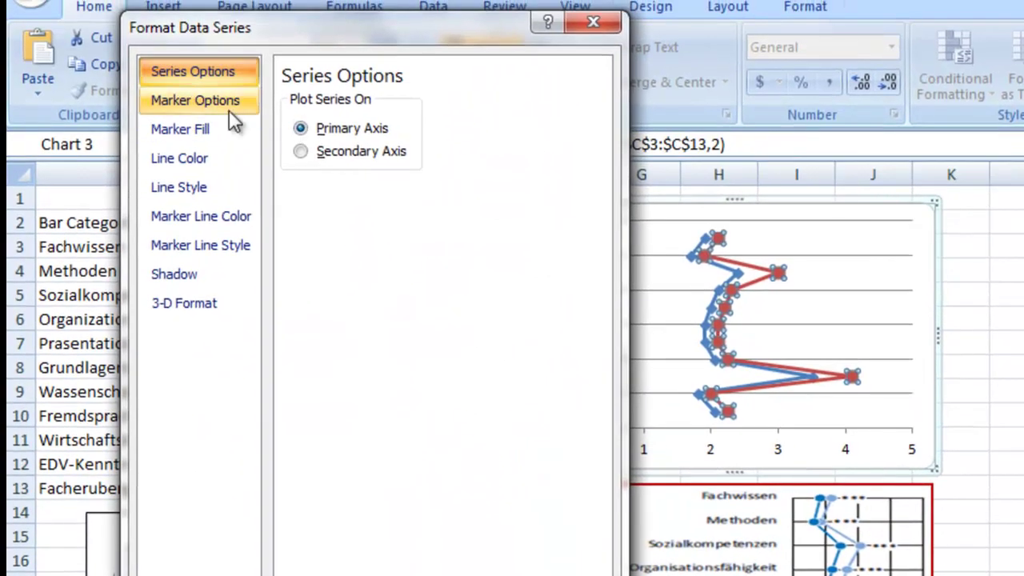
left_click(234, 110)
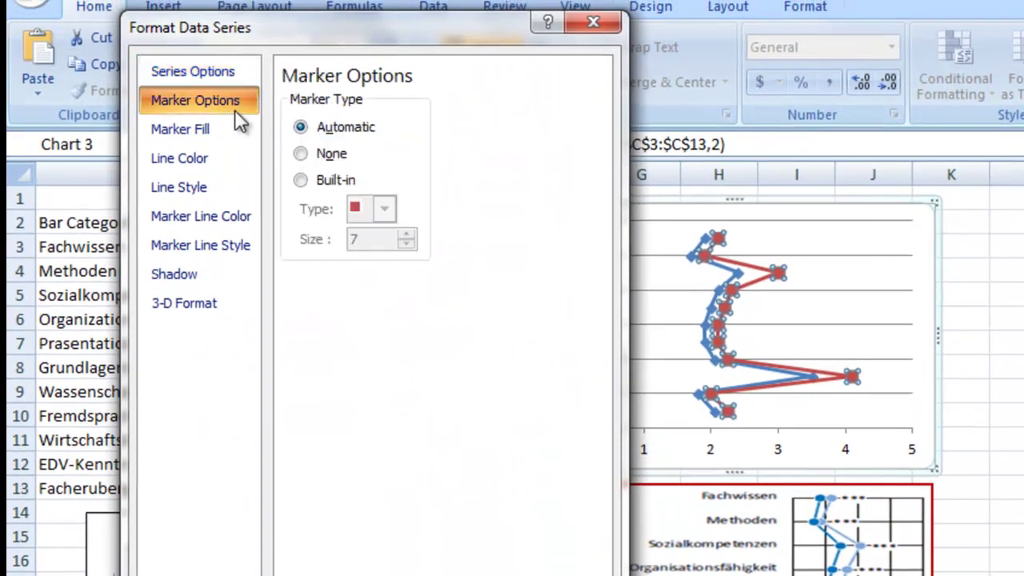
left_click(301, 180)
left_click(383, 208)
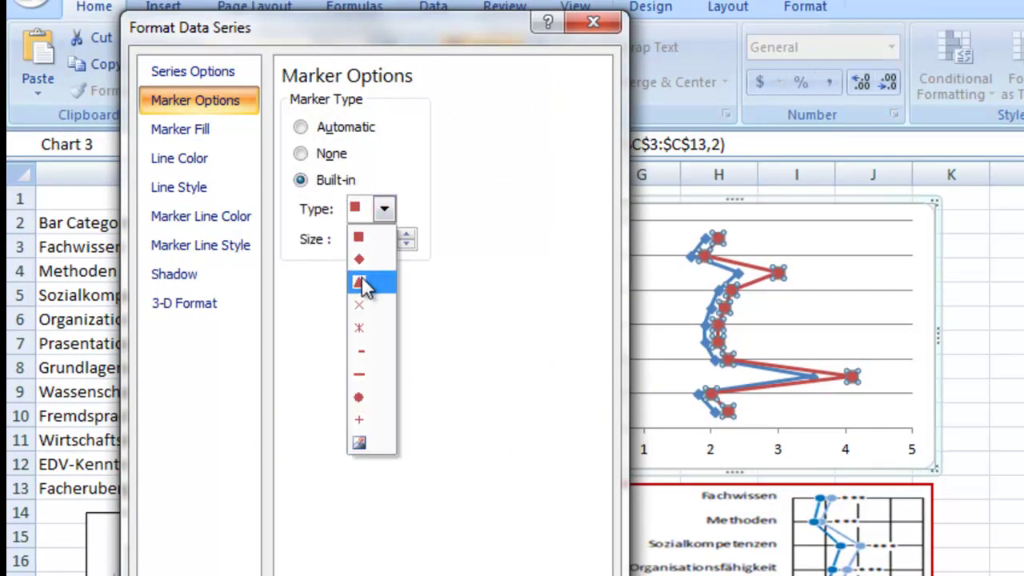
left_click(375, 404)
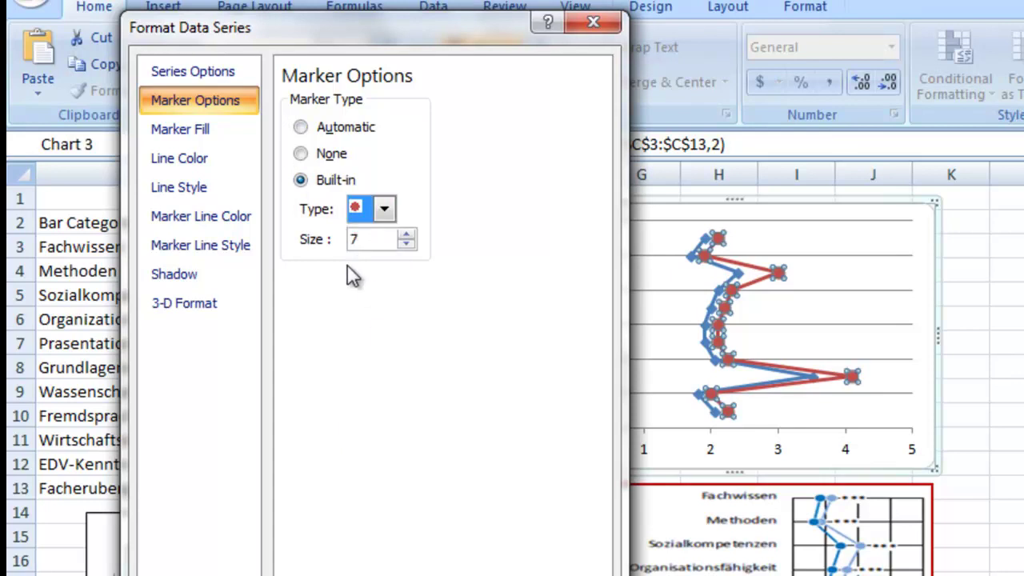
Step: Make the Person2 line a solid light blue
left_click(226, 156)
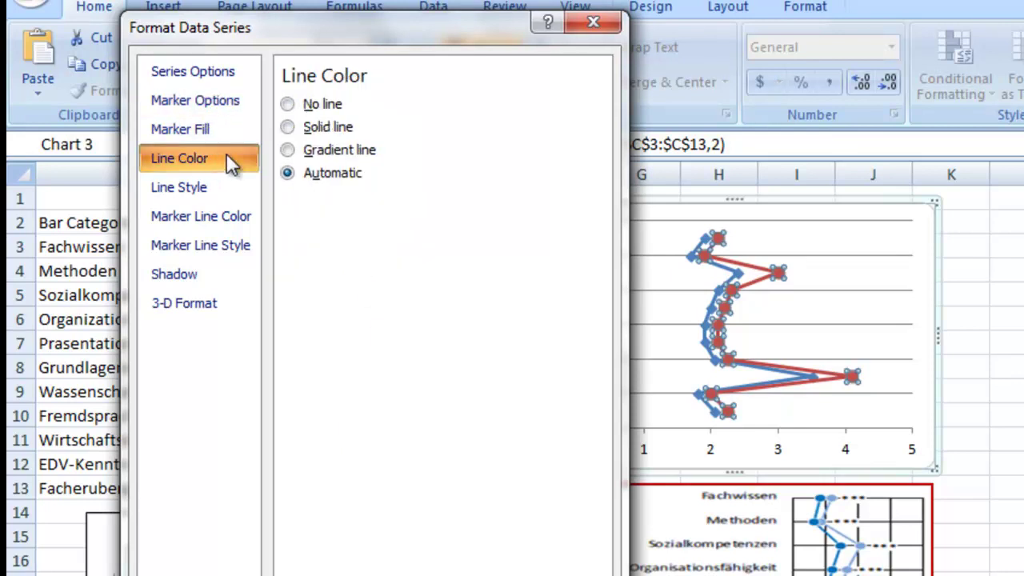
left_click(336, 128)
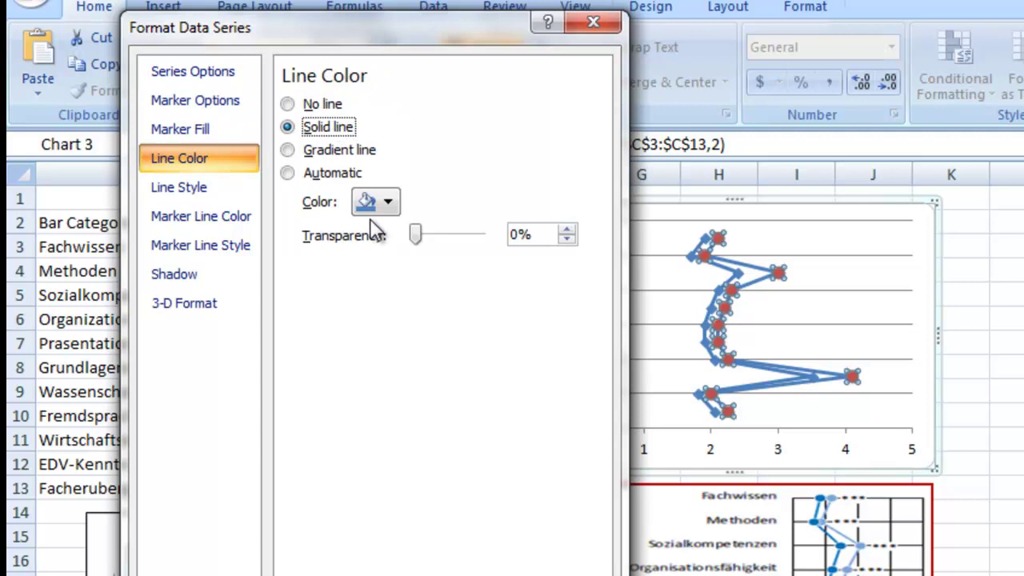
left_click(382, 204)
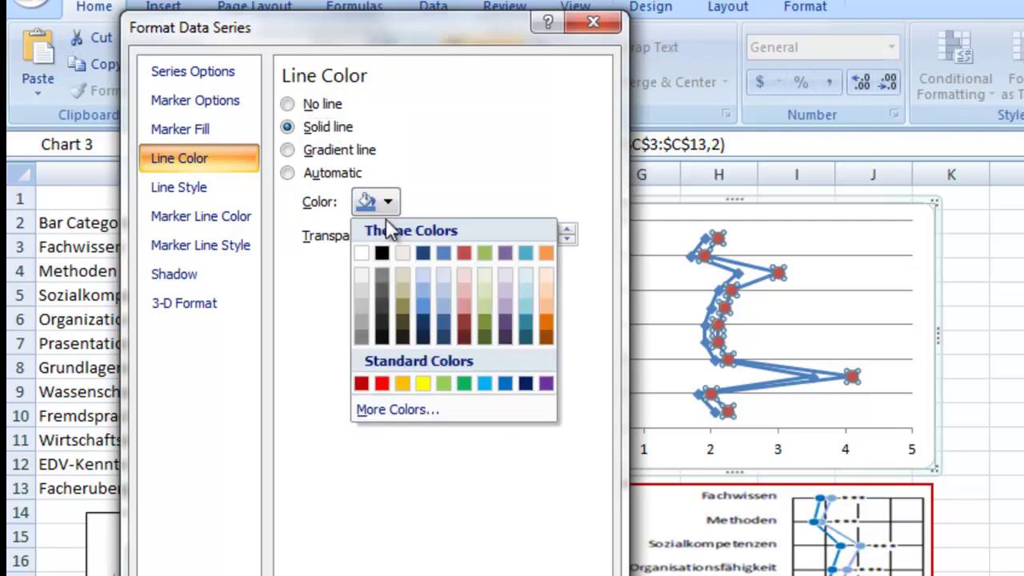
left_click(424, 273)
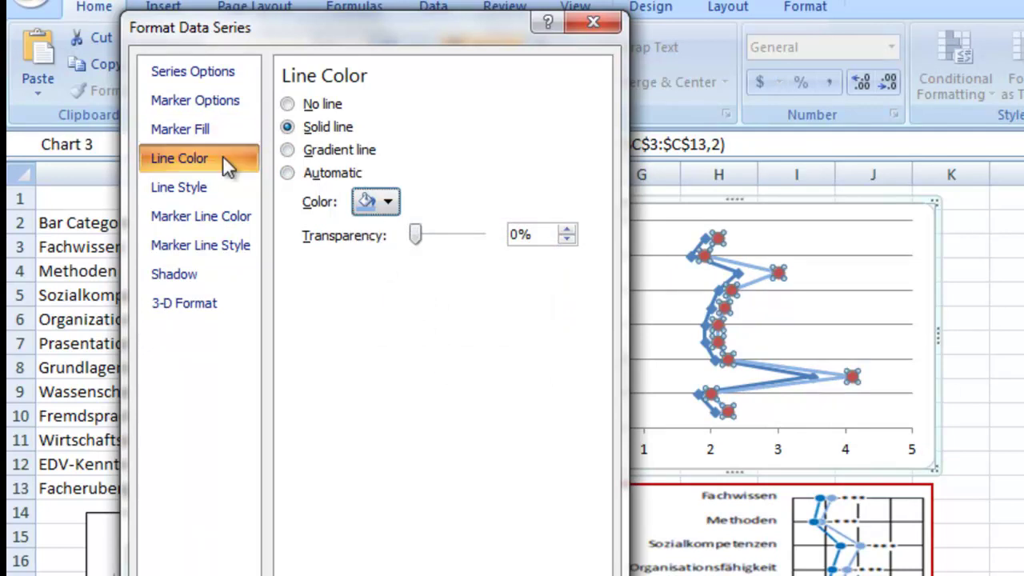
Step: Fill and outline the Person2 markers in solid light blue
left_click(216, 131)
left_click(287, 126)
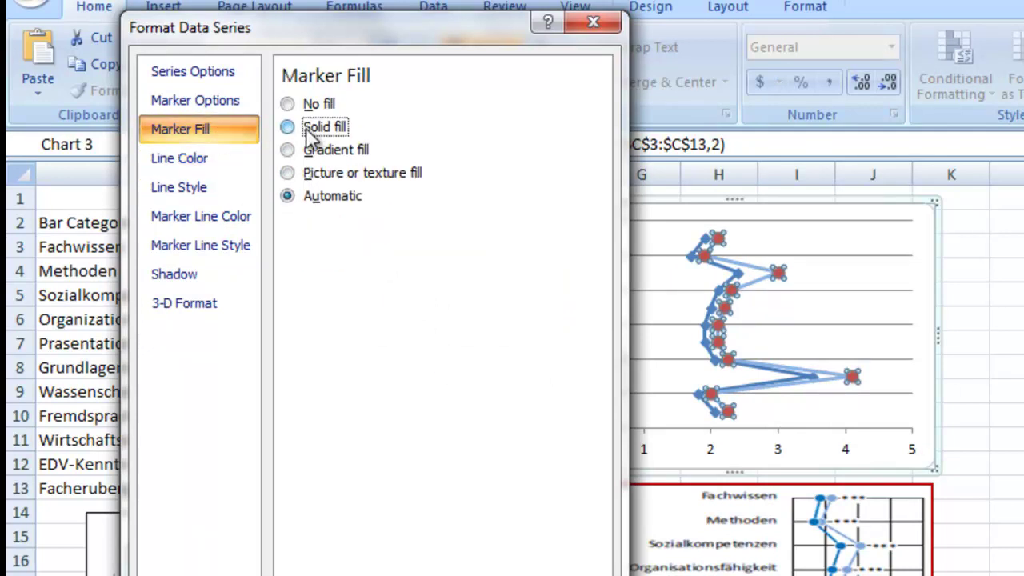
left_click(362, 232)
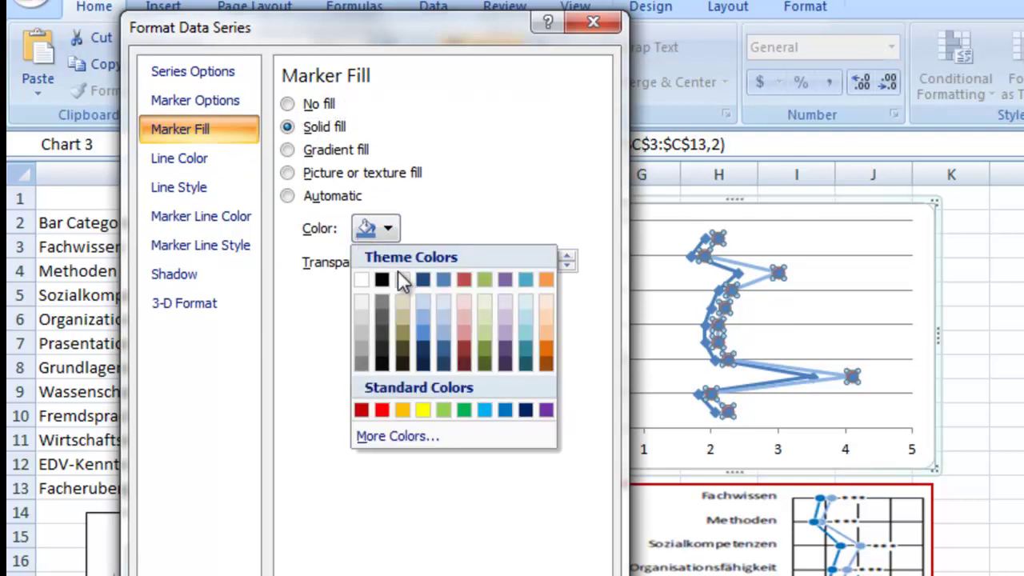
left_click(445, 318)
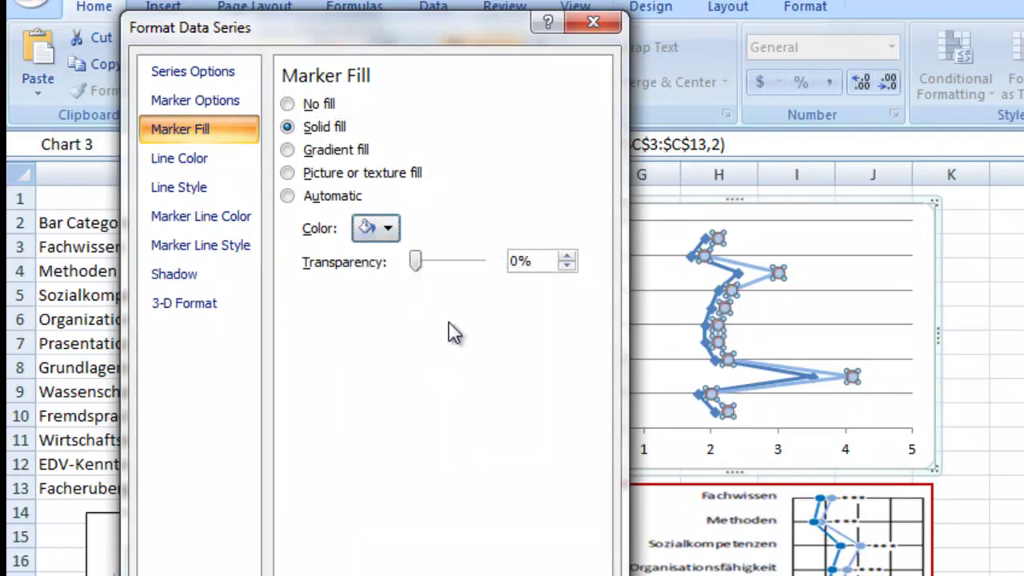
left_click(217, 213)
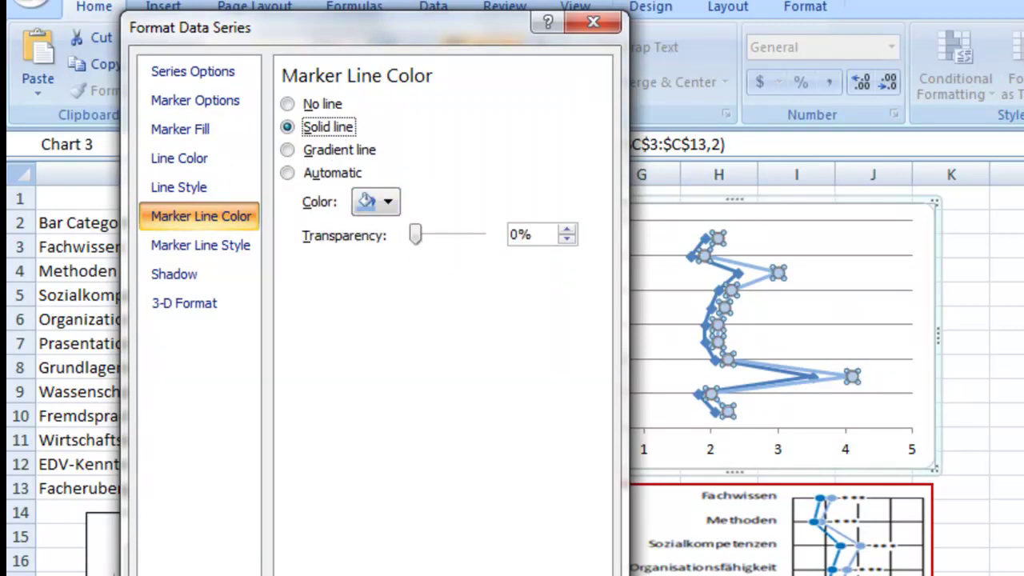
left_click(387, 205)
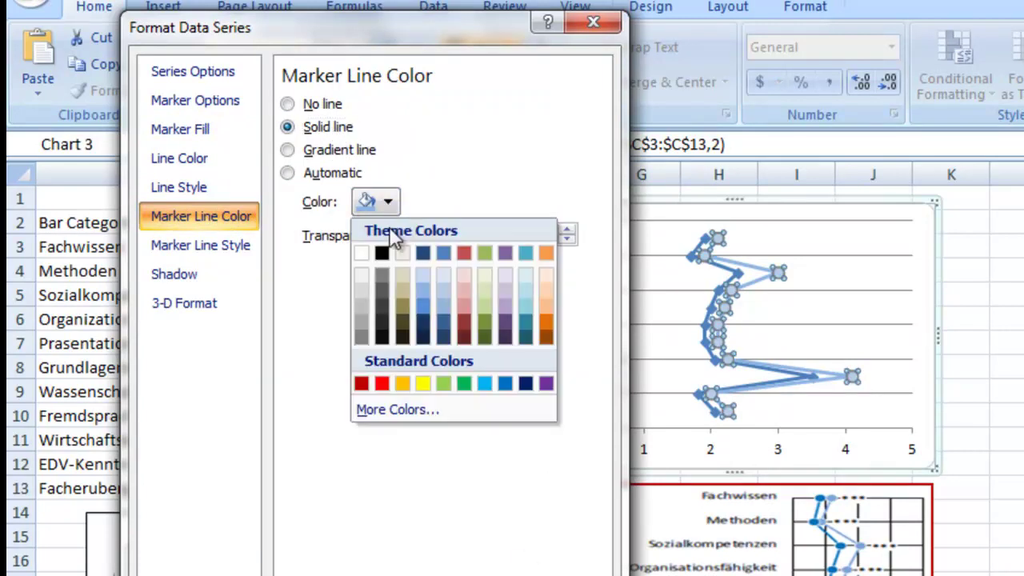
left_click(443, 290)
key("Escape")
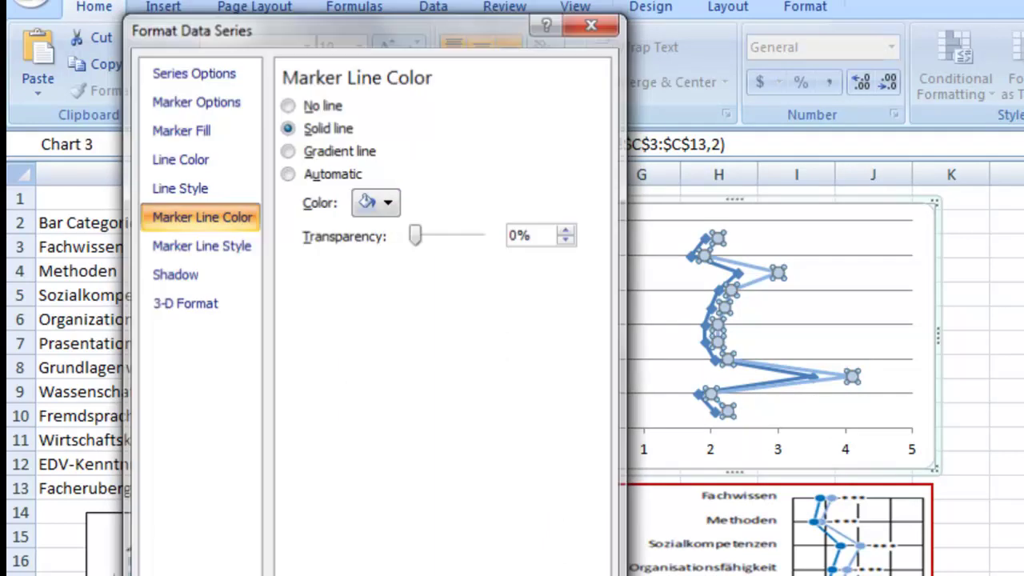
left_click(688, 560)
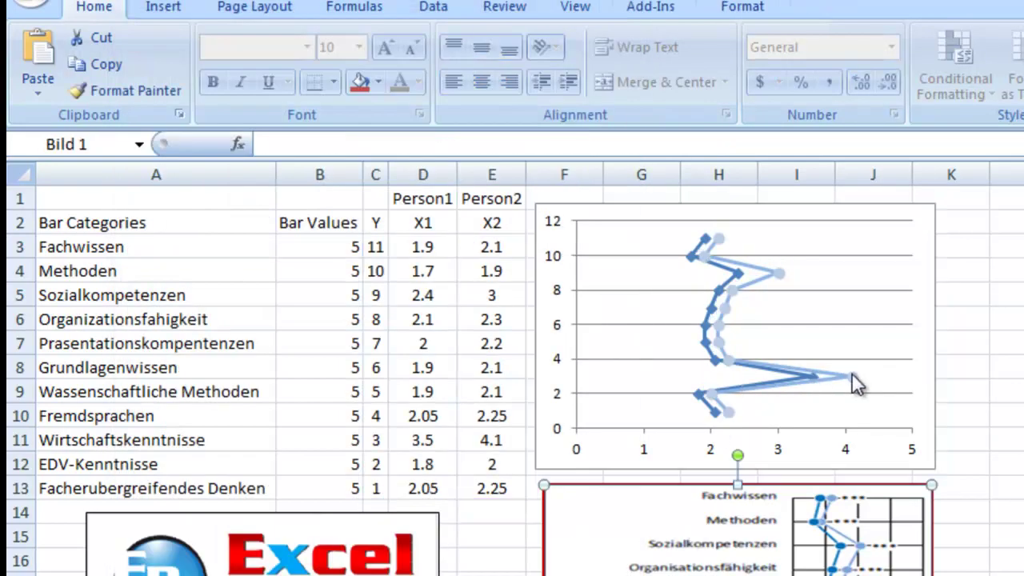
Step: Change the Person2 line to a lighter blue
left_click(752, 292)
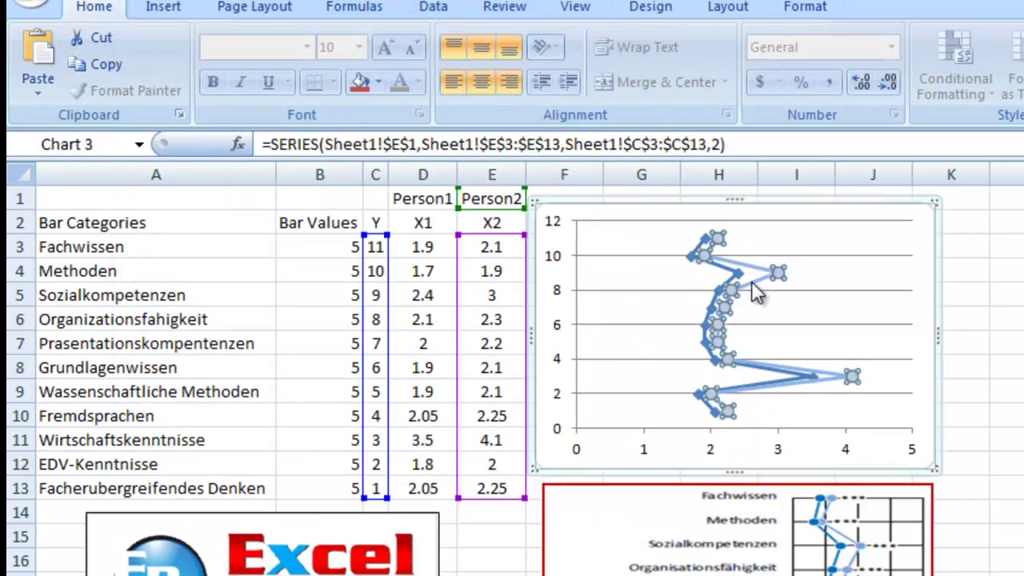
double_click(755, 288)
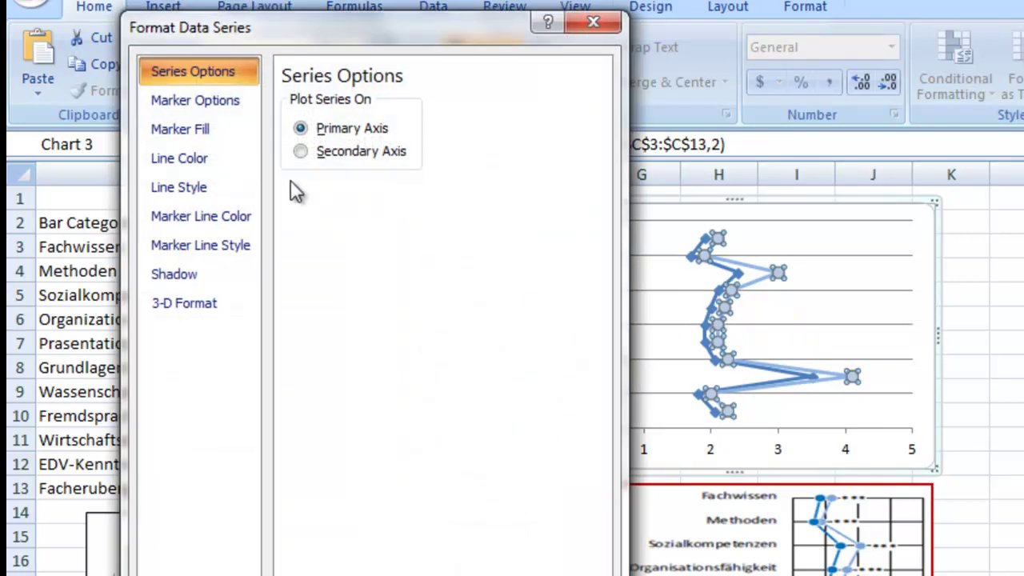
left_click(242, 157)
left_click(376, 201)
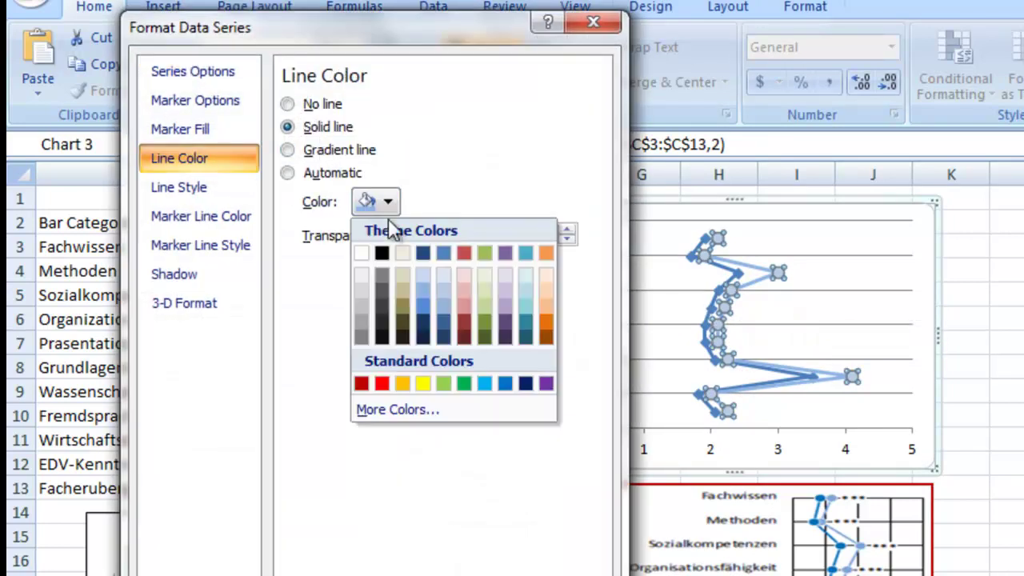
left_click(440, 282)
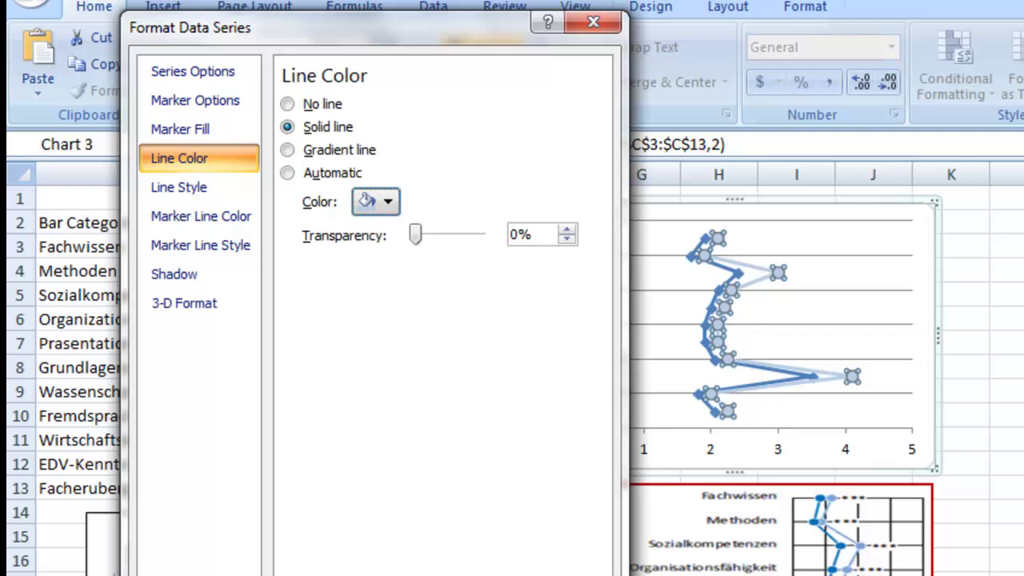
key("Escape")
left_click(658, 356)
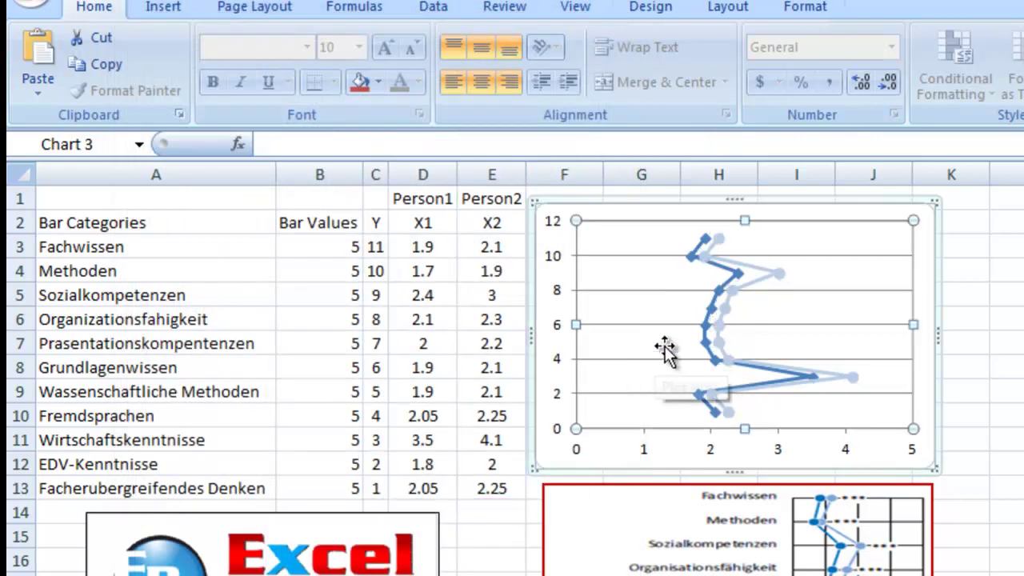
Step: Switch the dark blue Person1 line to built-in circle markers
left_click(705, 343)
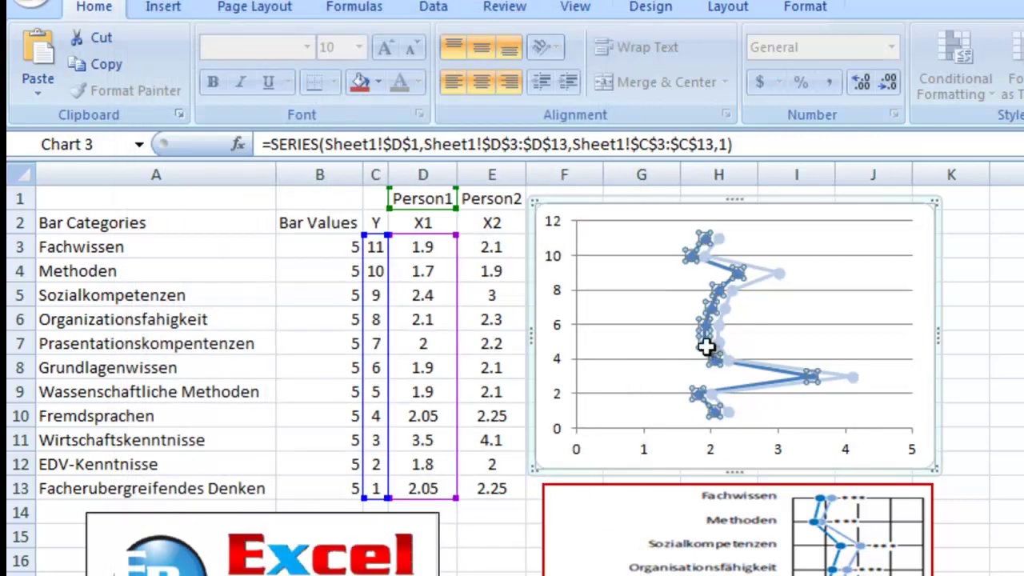
double_click(705, 346)
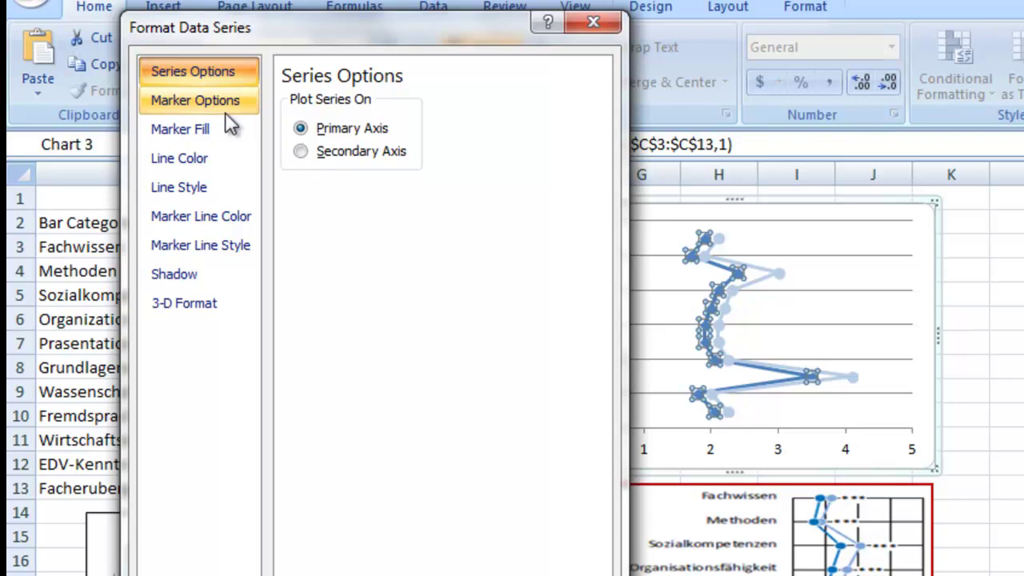
left_click(213, 103)
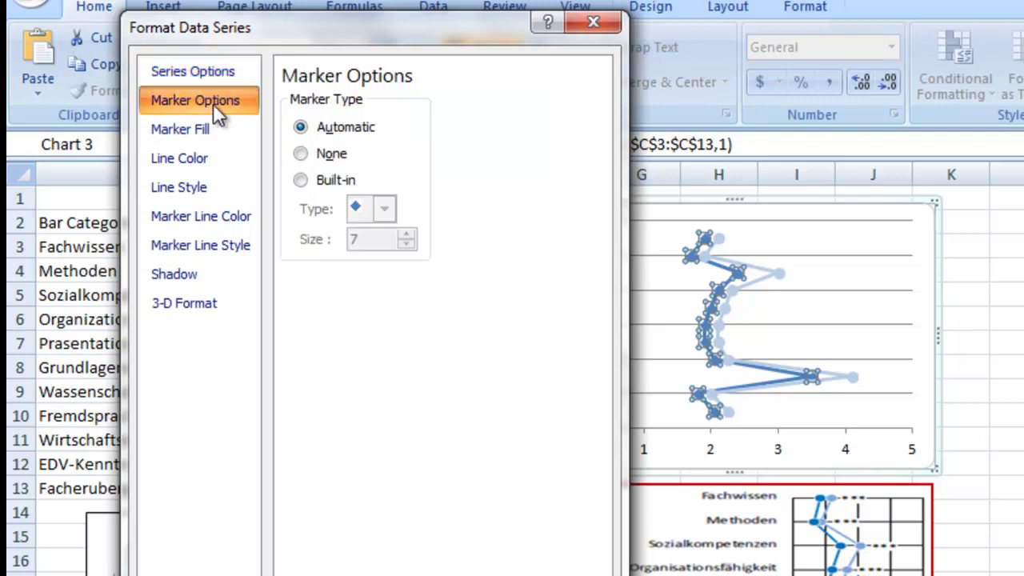
left_click(319, 181)
left_click(384, 210)
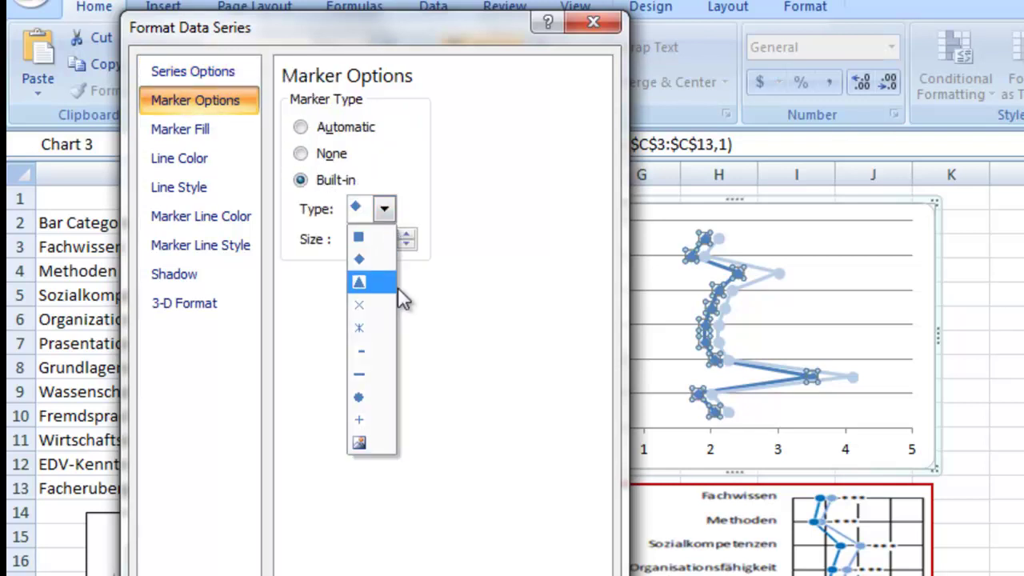
left_click(376, 399)
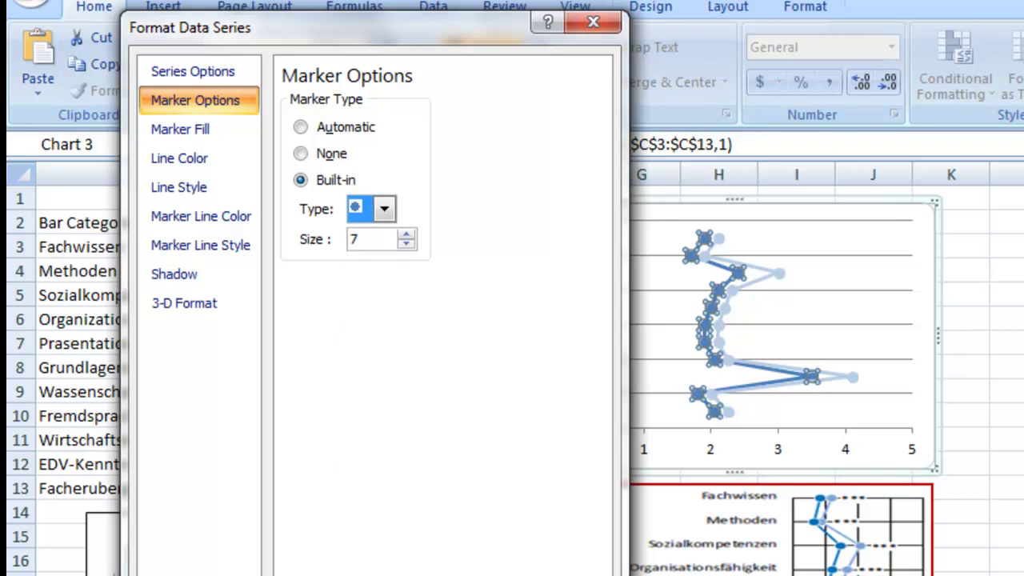
key("Escape")
left_click(592, 544)
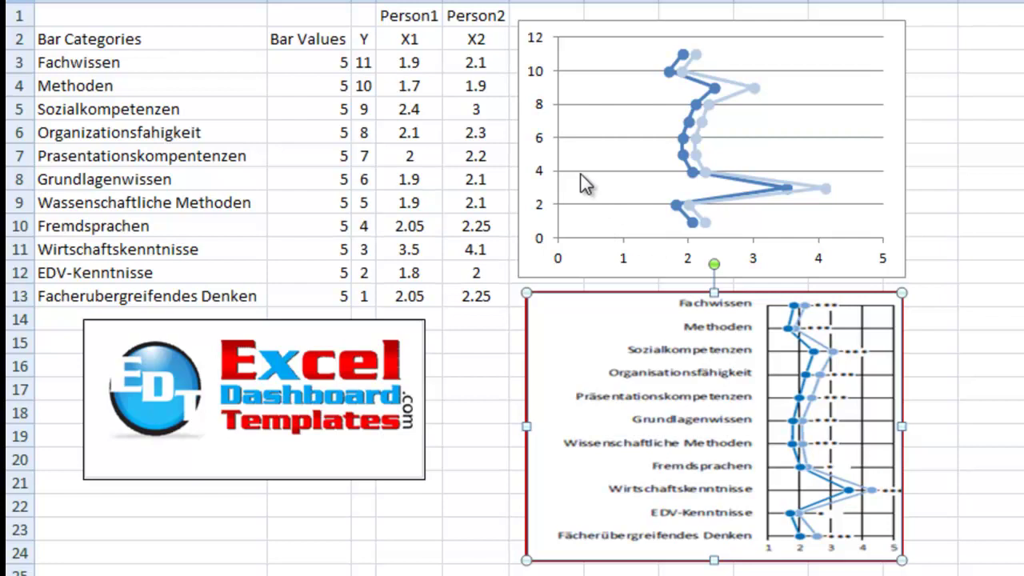
Step: Make the upper chart slightly taller
left_click(584, 196)
left_click_drag(684, 292, 716, 302)
left_click(413, 129)
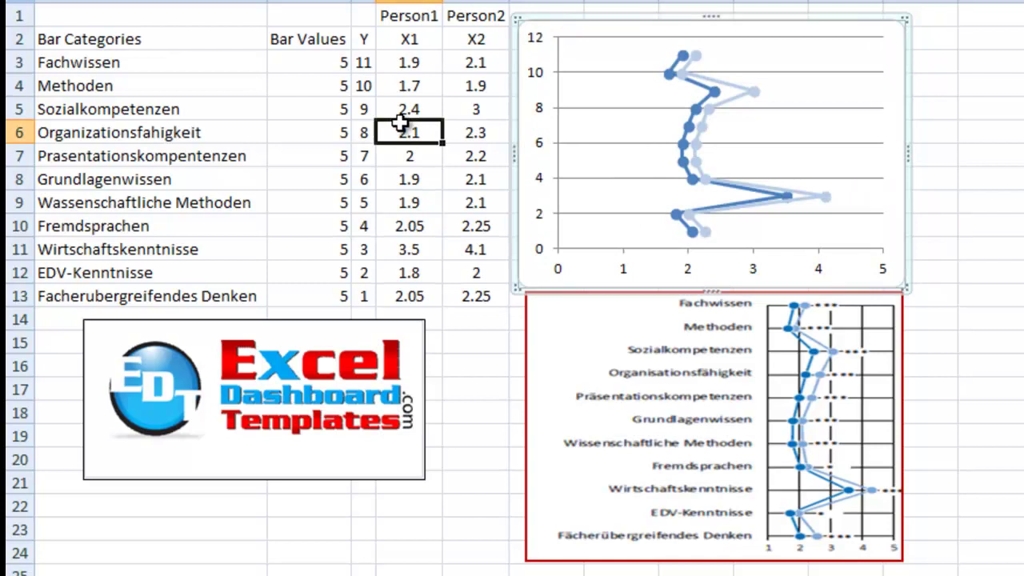
Step: Copy A3:B13 and paste it into the chart as a new series with categories in the first column
left_click(122, 63)
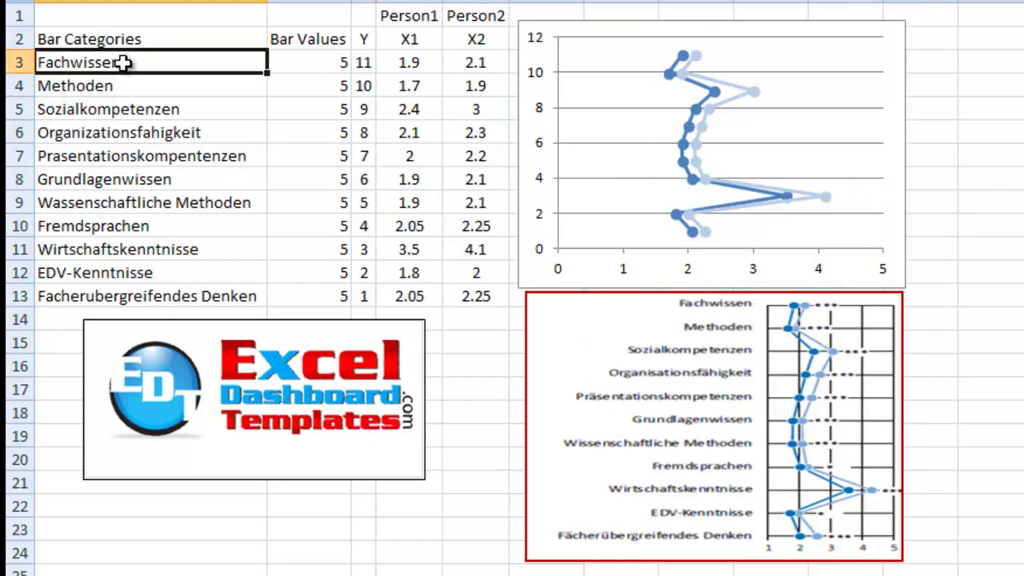
mouse_move(242, 65)
left_mouse_down()
mouse_move(306, 67)
mouse_move(304, 288)
left_mouse_up()
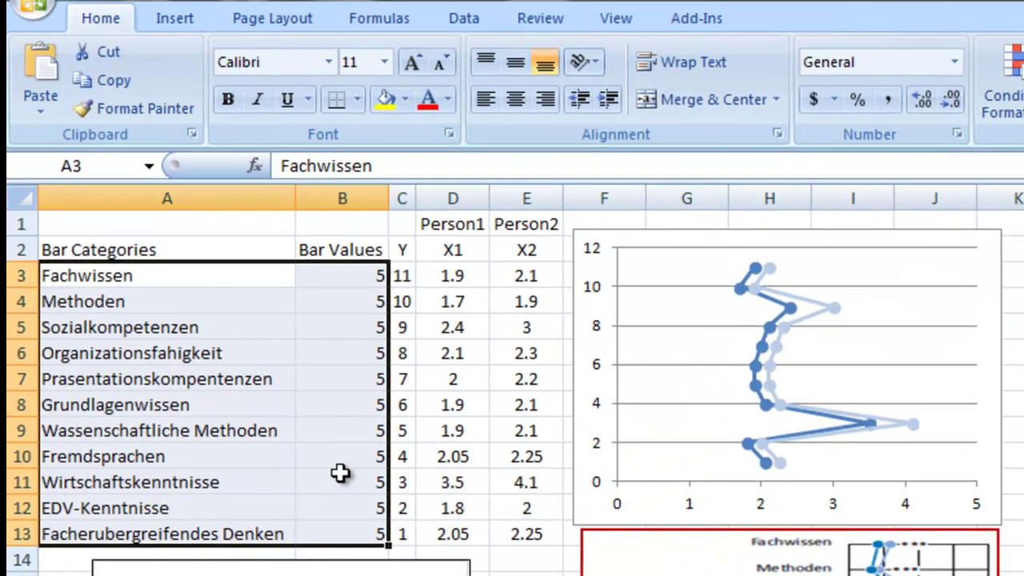
key("ctrl+c")
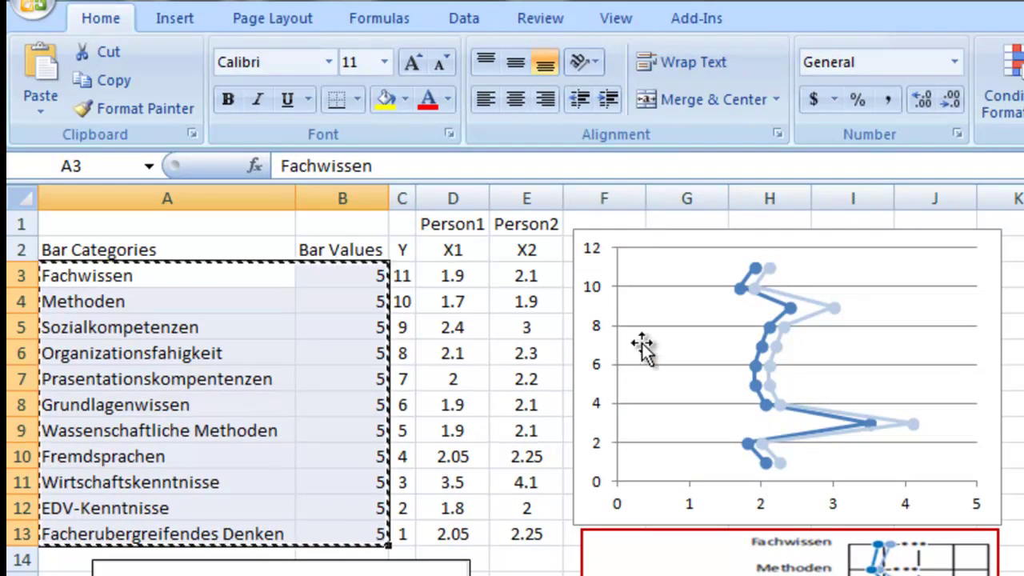
left_click(707, 314)
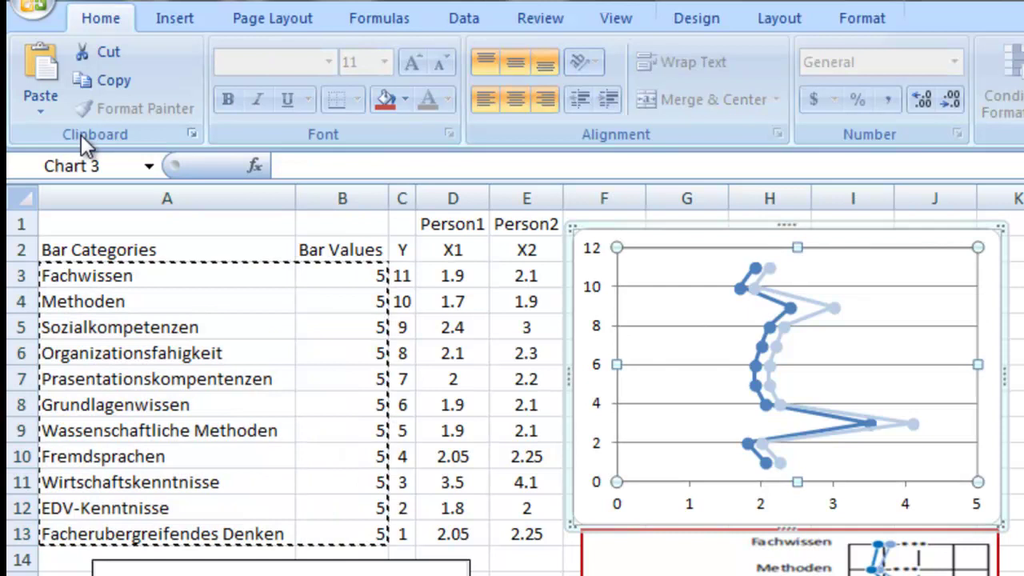
left_click(32, 114)
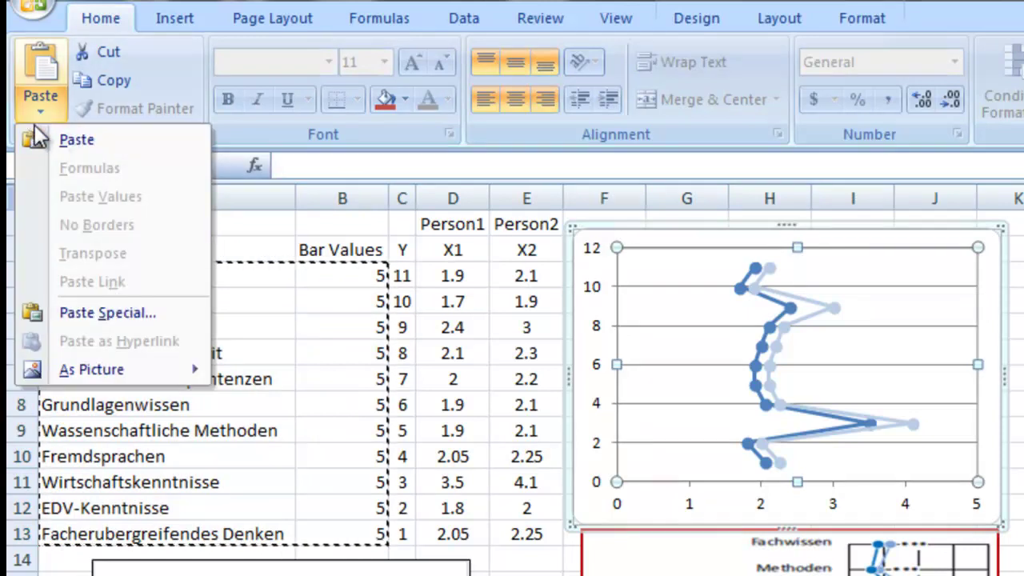
left_click(93, 315)
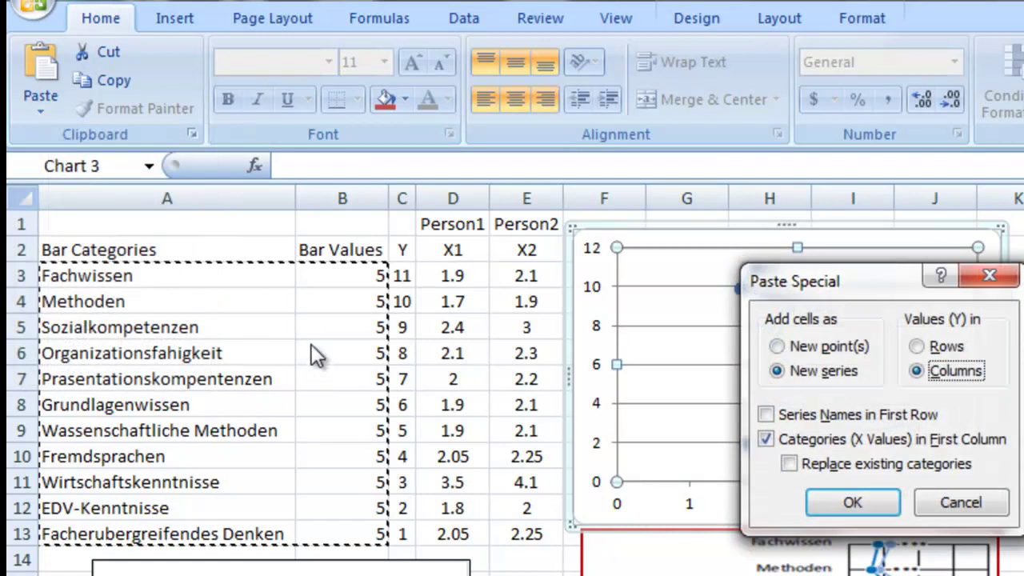
left_click_drag(809, 291, 474, 247)
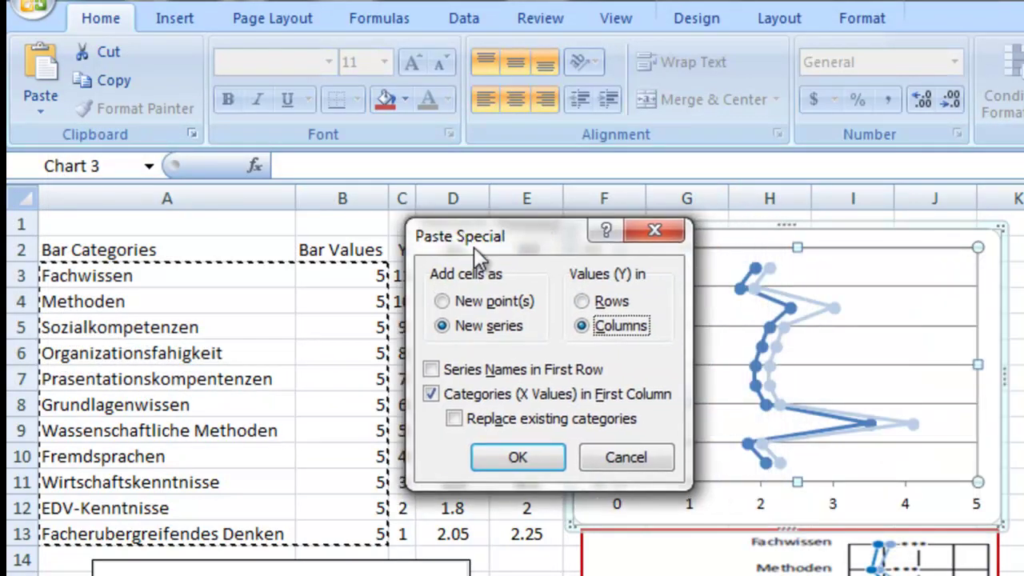
left_click(518, 460)
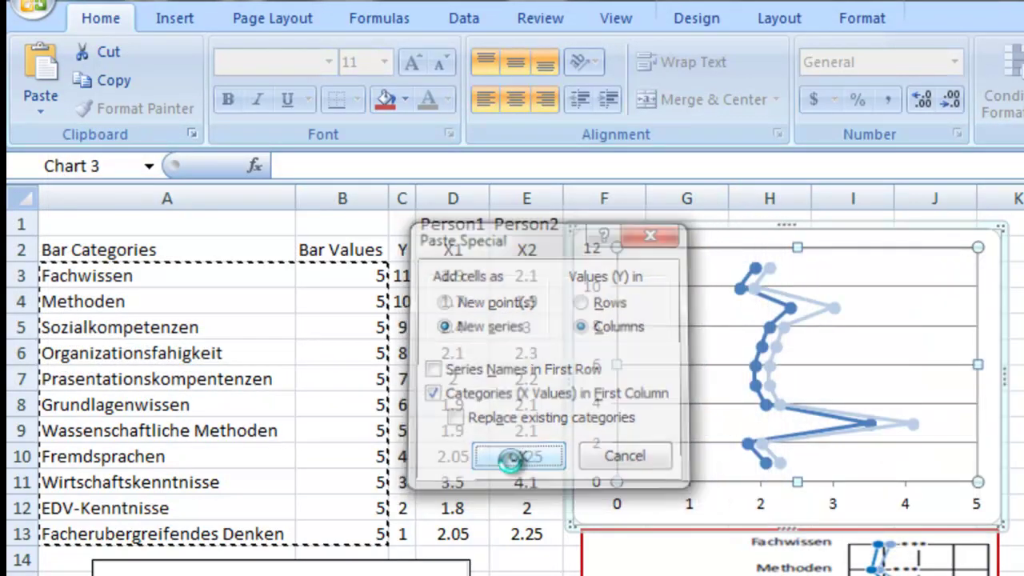
left_click(812, 384)
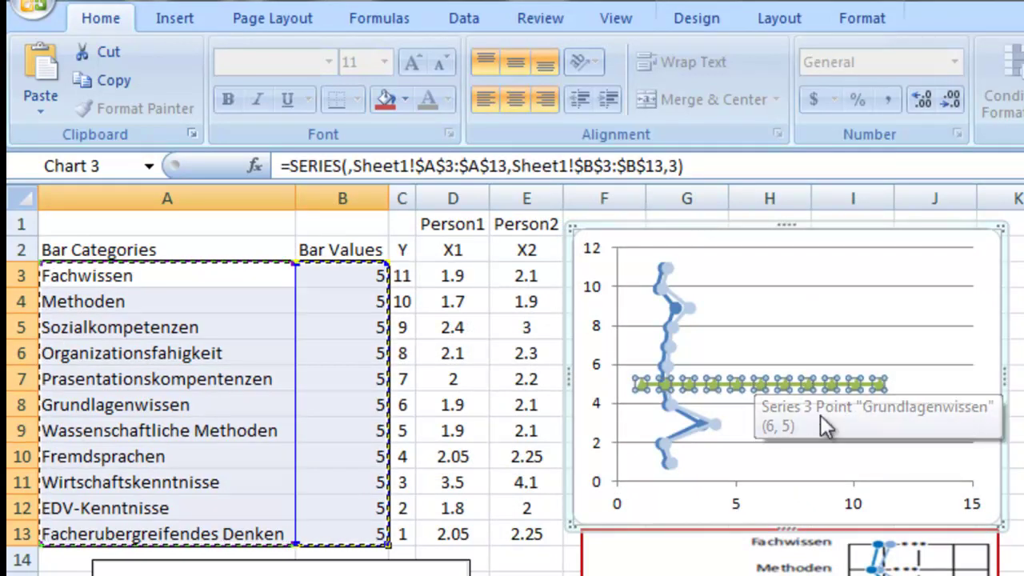
left_click(963, 424)
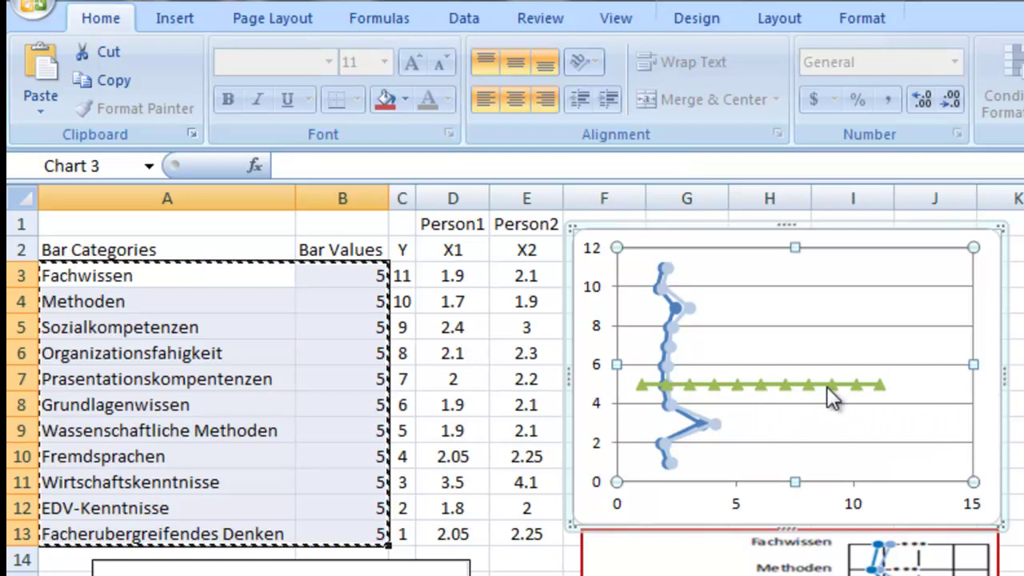
mouse_move(828, 392)
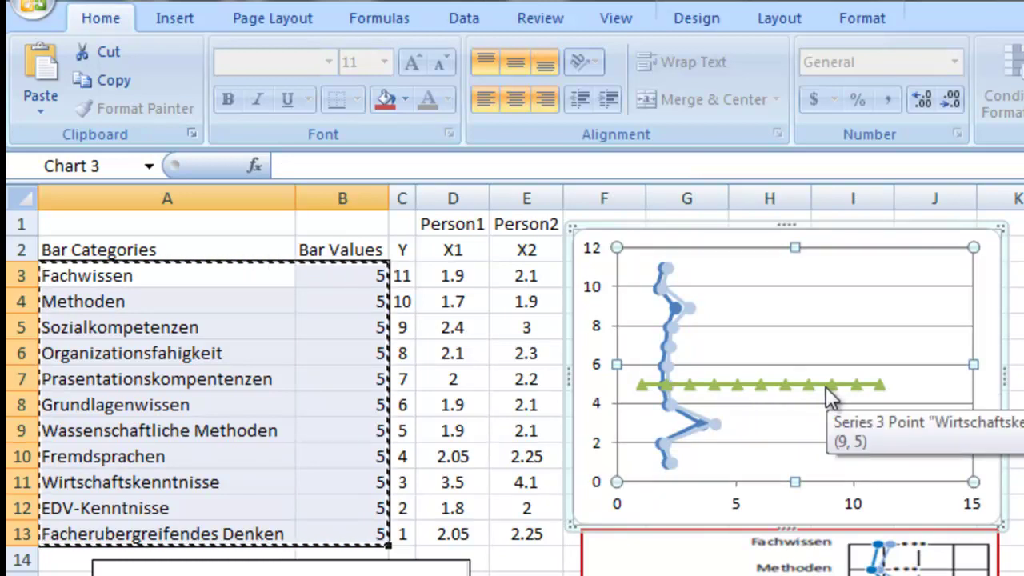
Step: Change the green series to a Clustered Bar chart and enlarge the chart
left_click(809, 387)
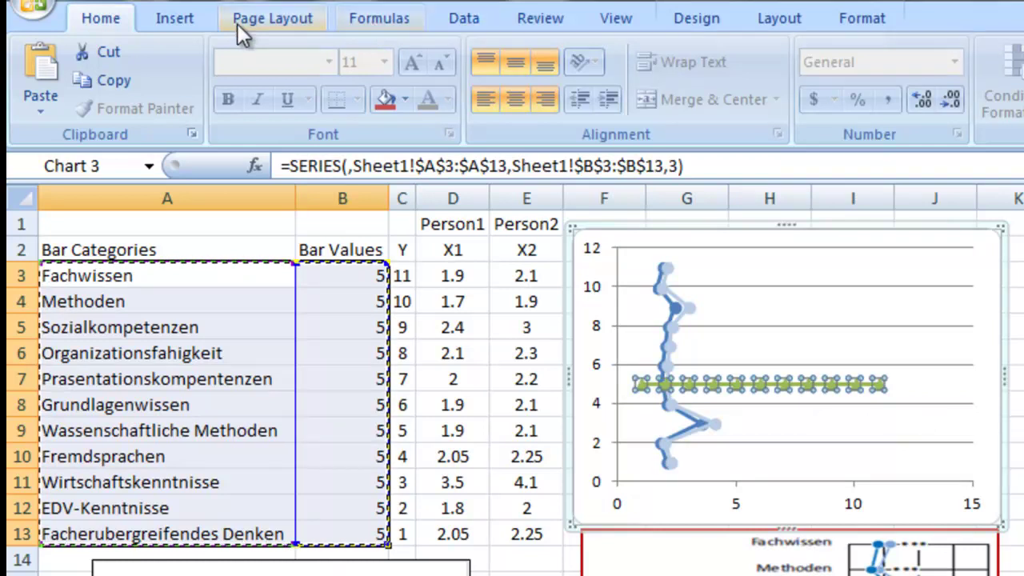
left_click(171, 26)
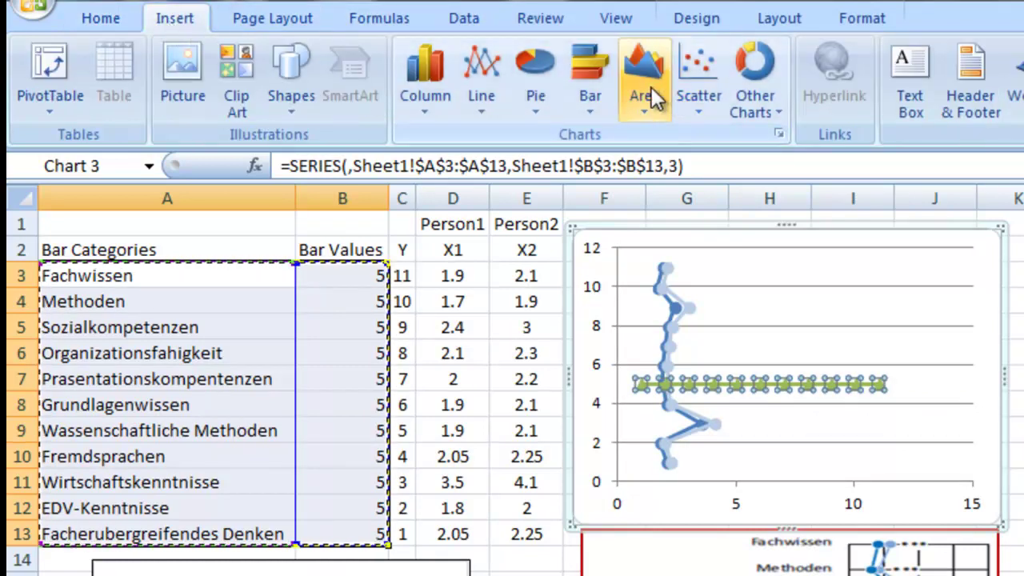
left_click(594, 99)
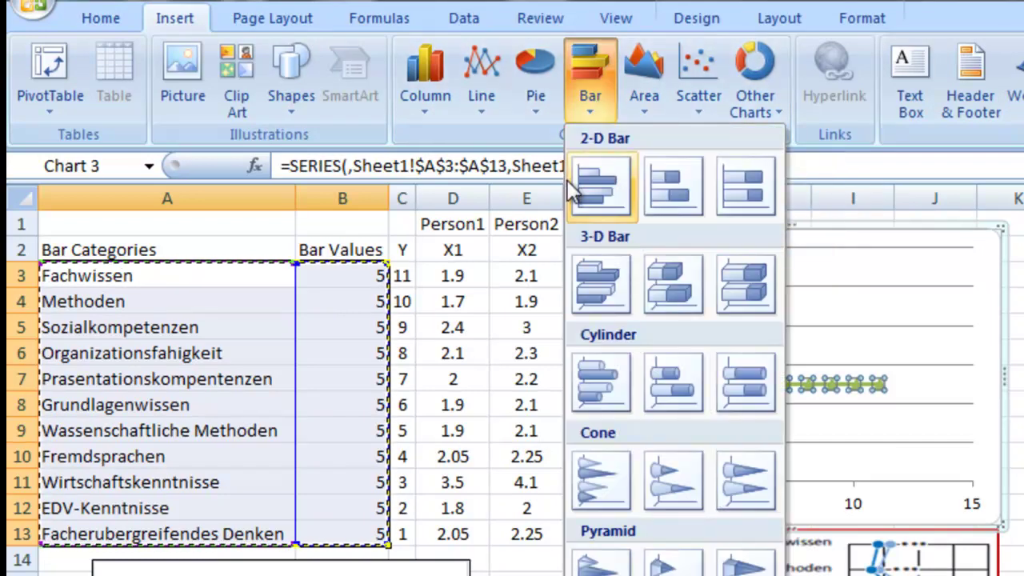
left_click(598, 186)
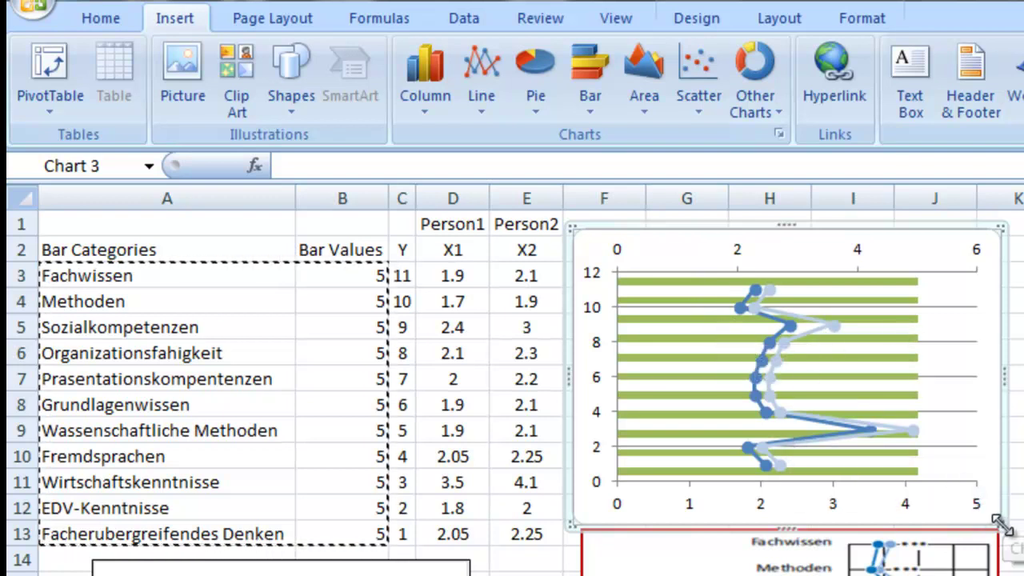
left_click_drag(1000, 524, 1023, 575)
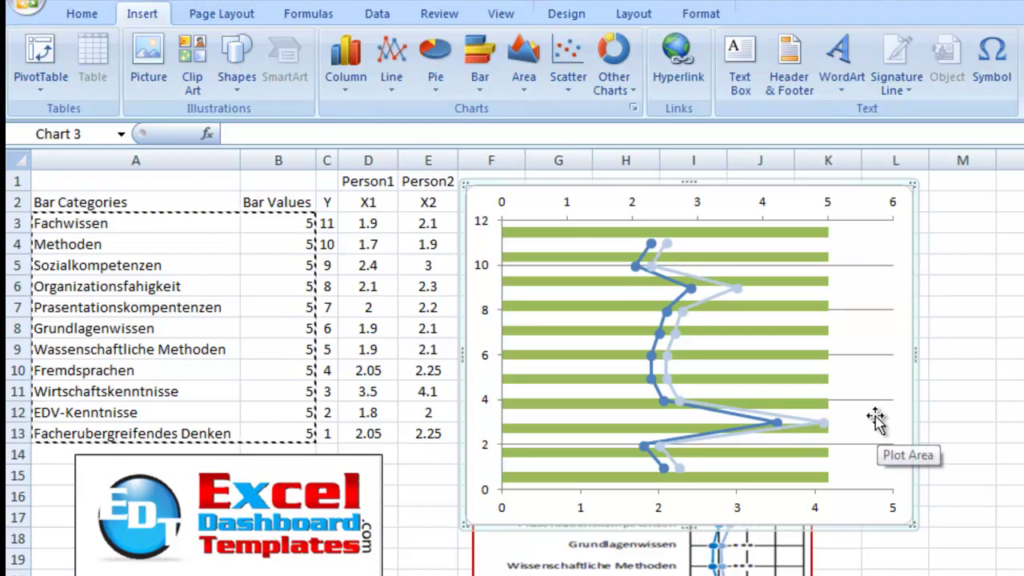
Step: Show the default secondary vertical axis with the skill names, then readjust the chart's height
left_click(633, 14)
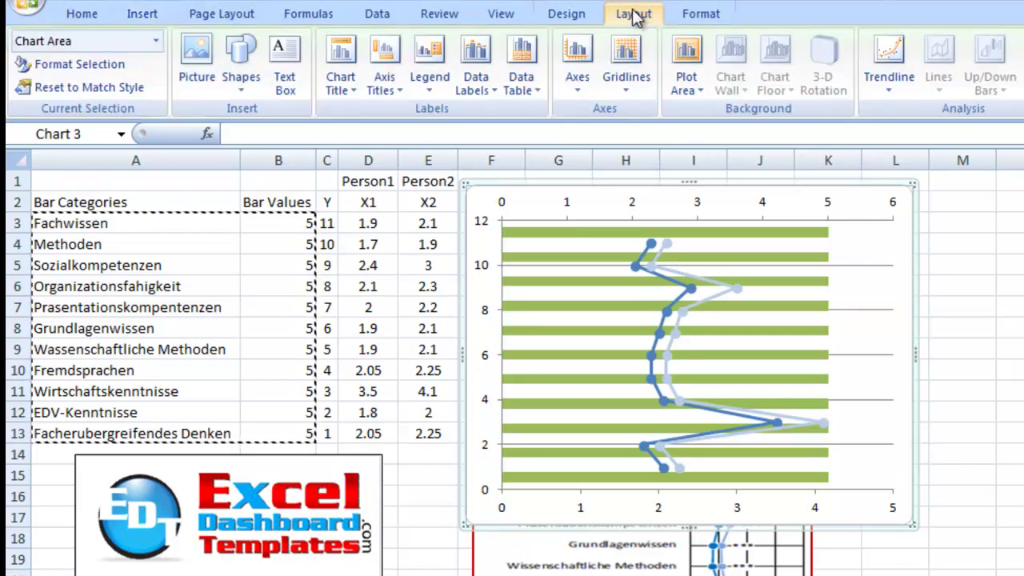
left_click(579, 74)
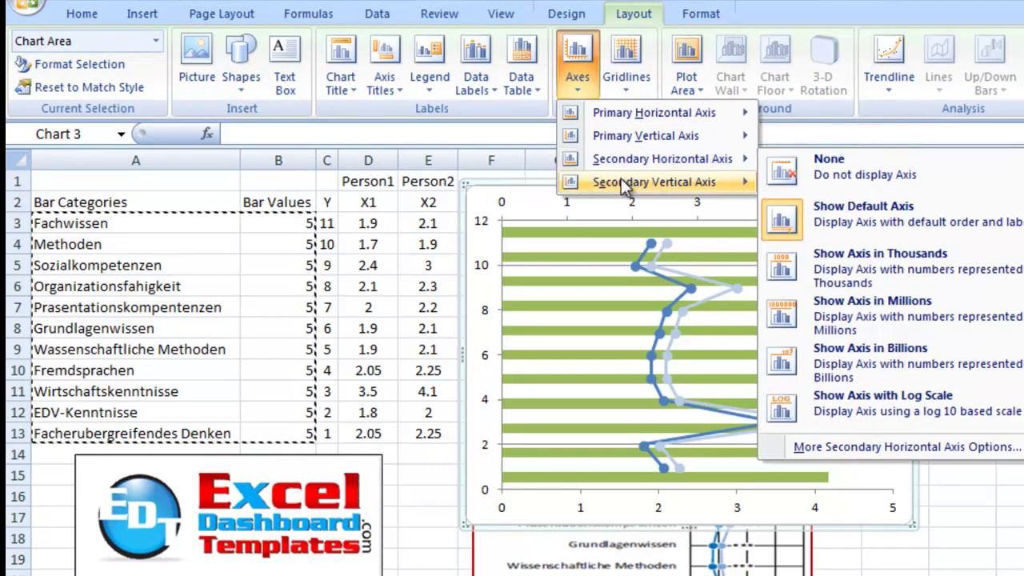
mouse_move(625, 184)
left_click(824, 232)
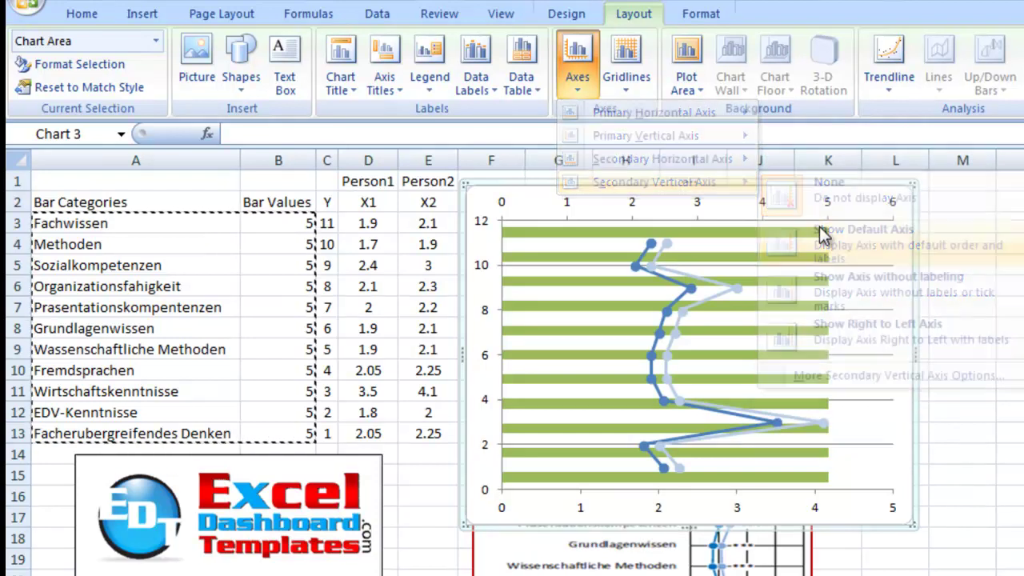
left_click(772, 265)
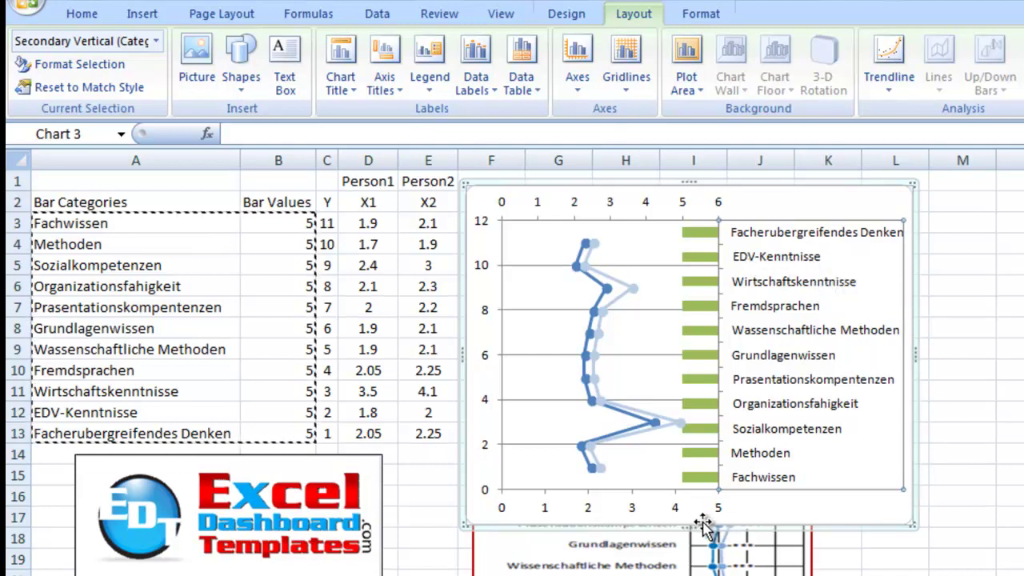
left_click_drag(690, 524, 690, 421)
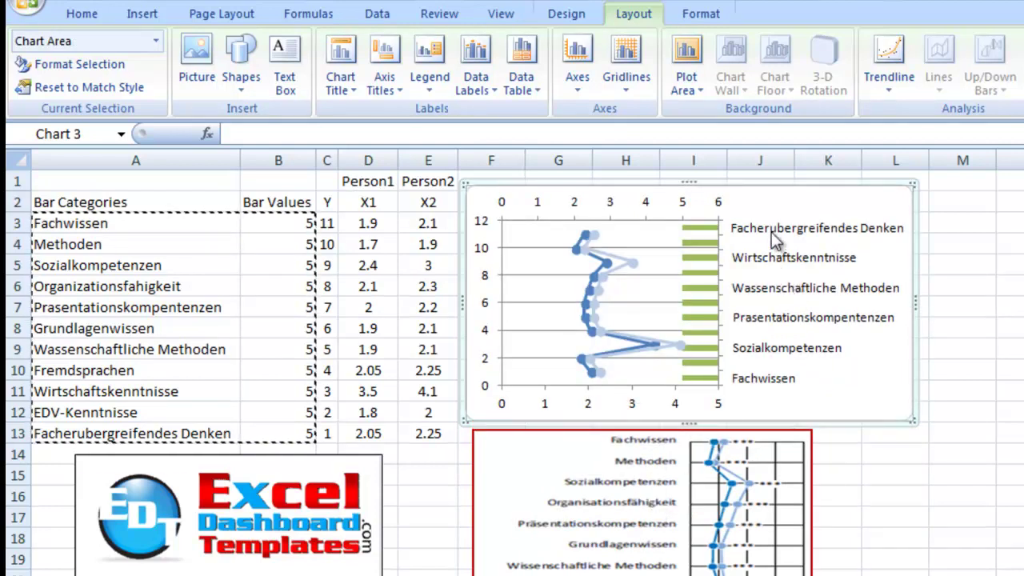
left_click_drag(688, 424, 688, 540)
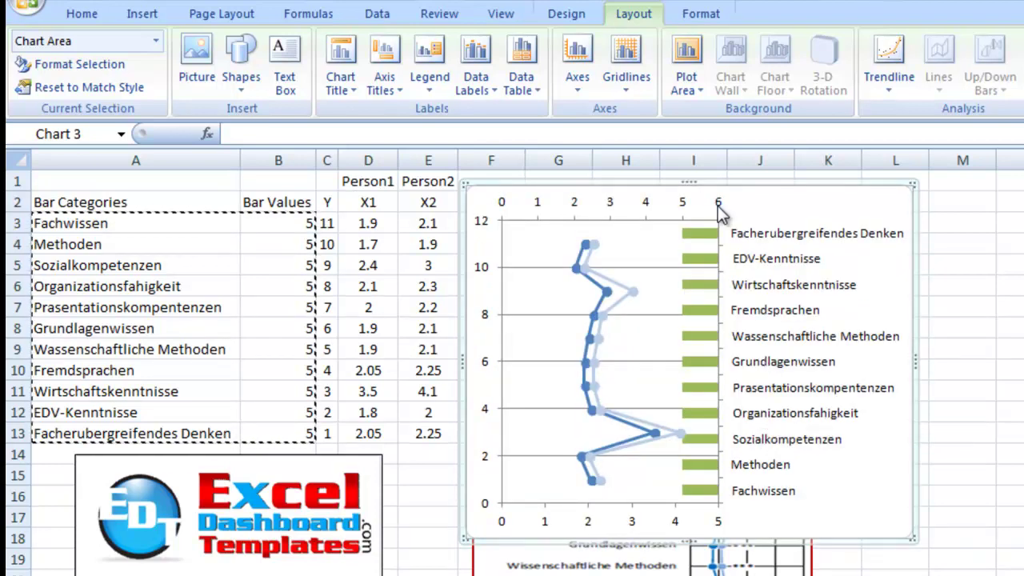
Step: Reverse the value order of the top 0–6 axis in Format Axis
left_click(621, 207)
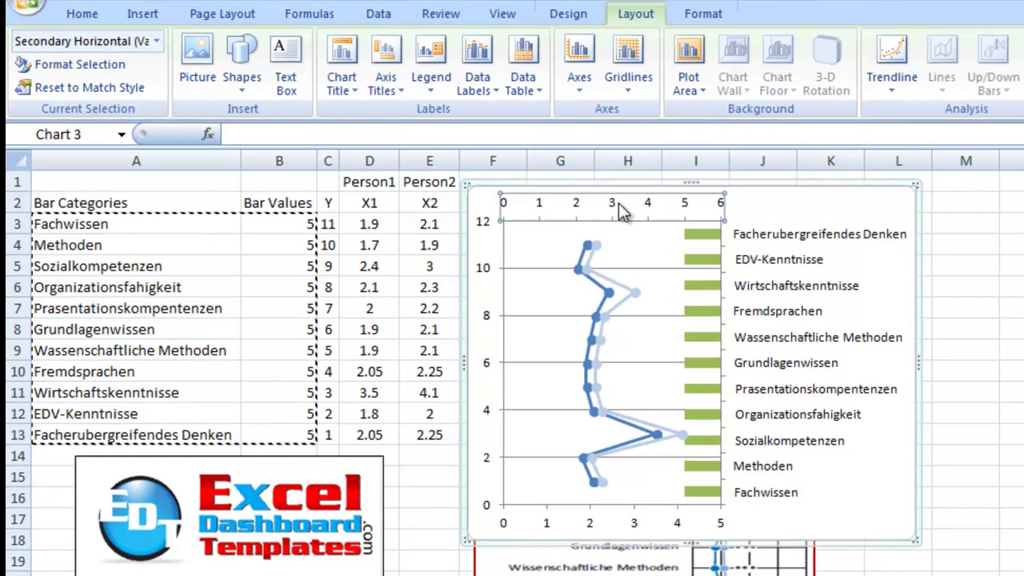
right_click(623, 208)
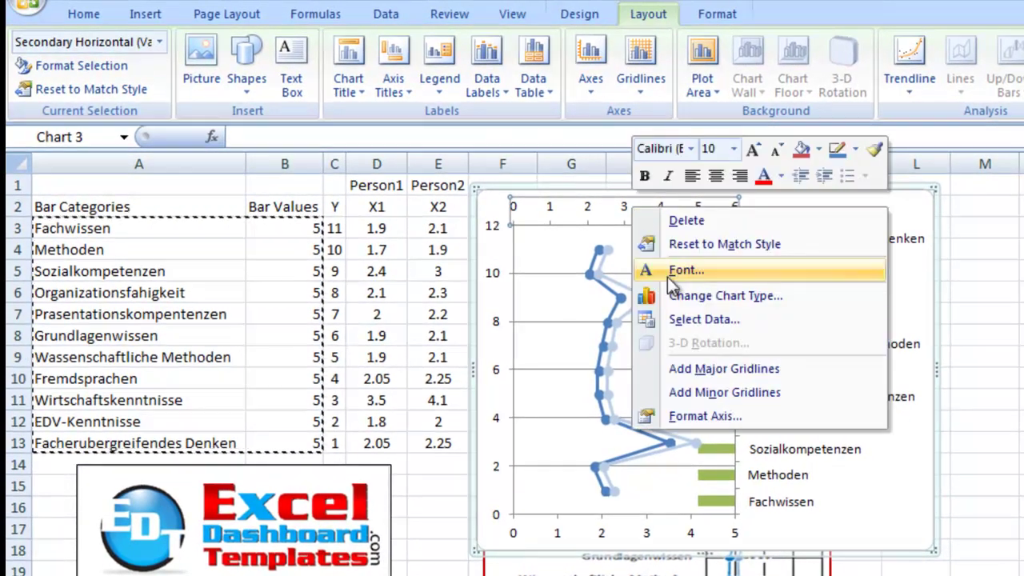
left_click(702, 415)
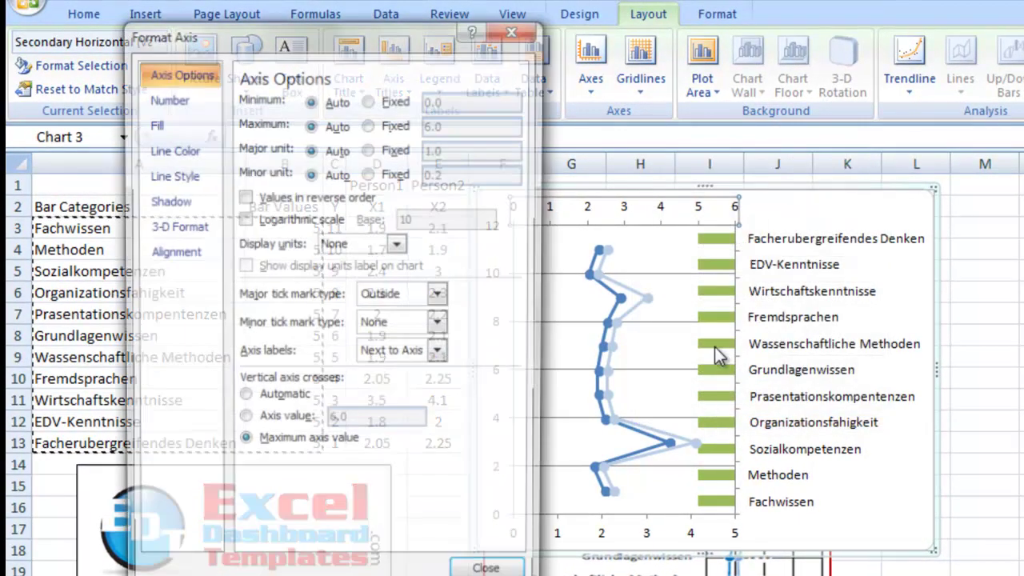
left_click_drag(418, 50, 338, 73)
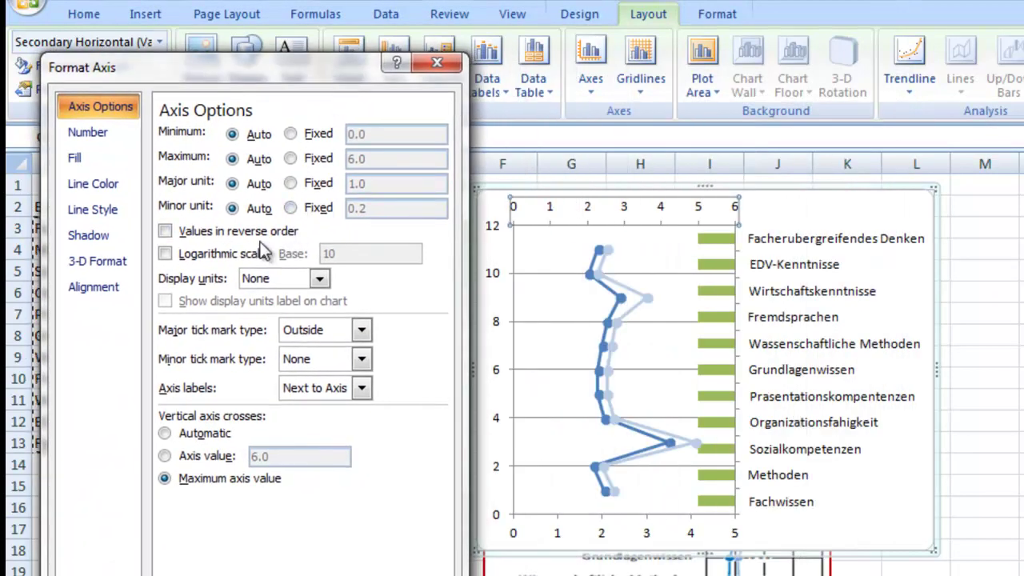
left_click(203, 232)
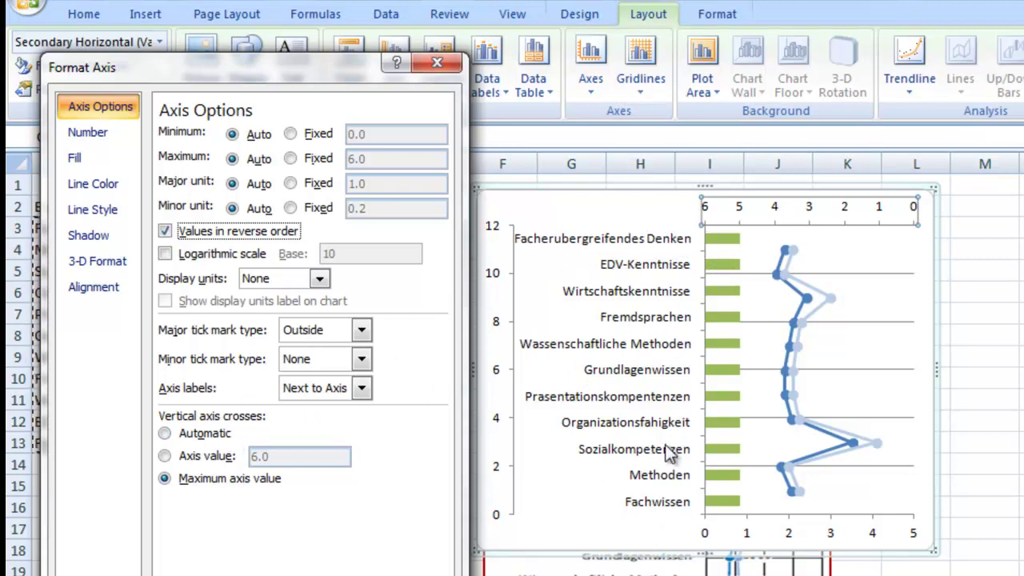
Step: Set the category axis to Categories in reverse order, putting Fachwissen at the top
left_click(653, 292)
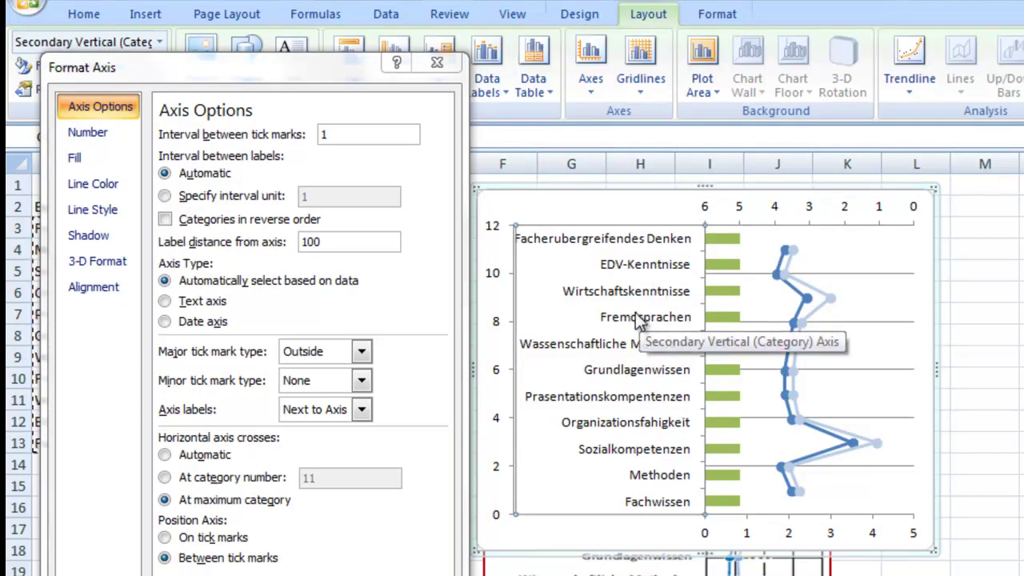
left_click(210, 223)
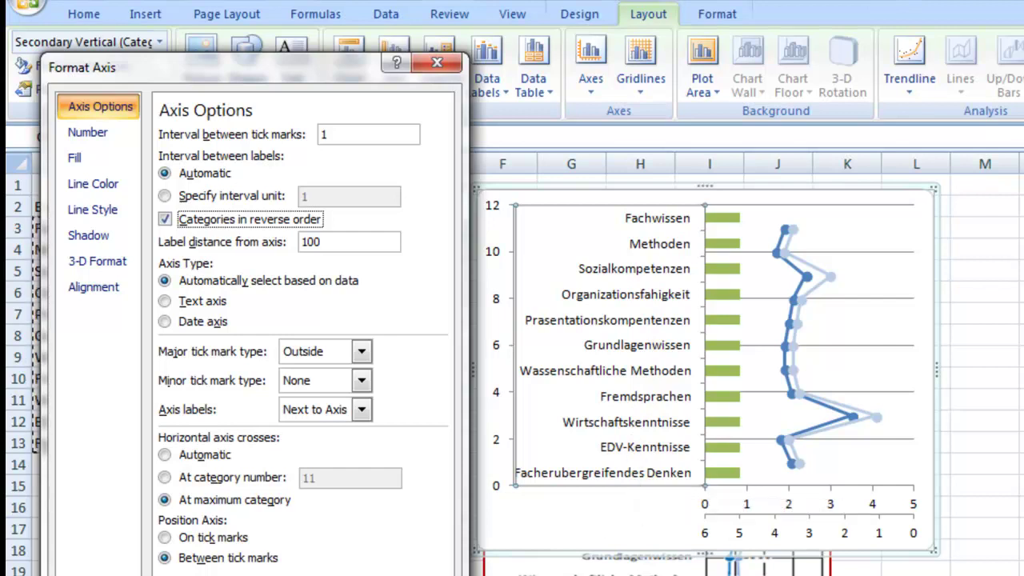
key("Escape")
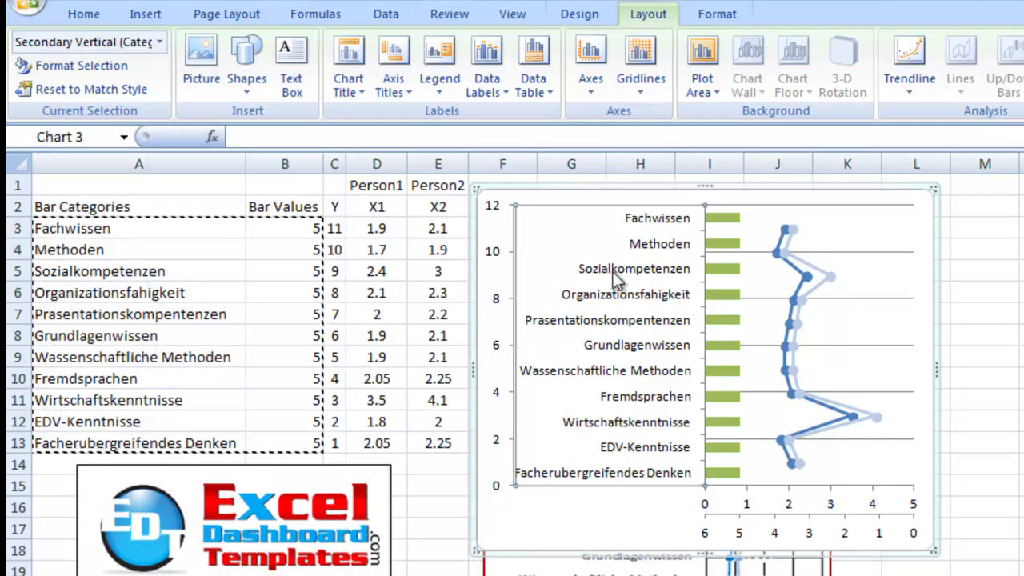
Step: Set the skill-label category axis major tick mark type to None
double_click(656, 320)
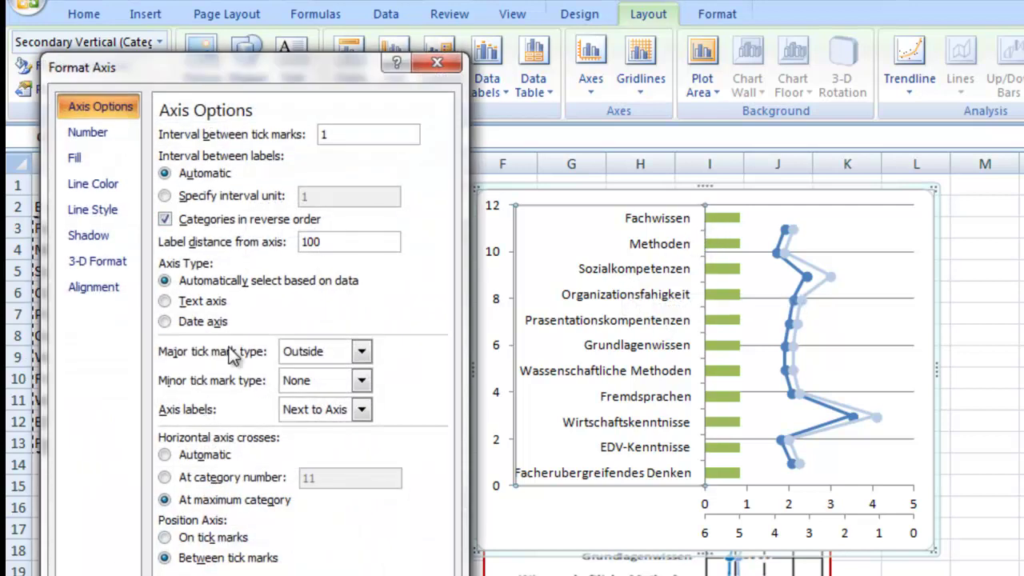
left_click(617, 277)
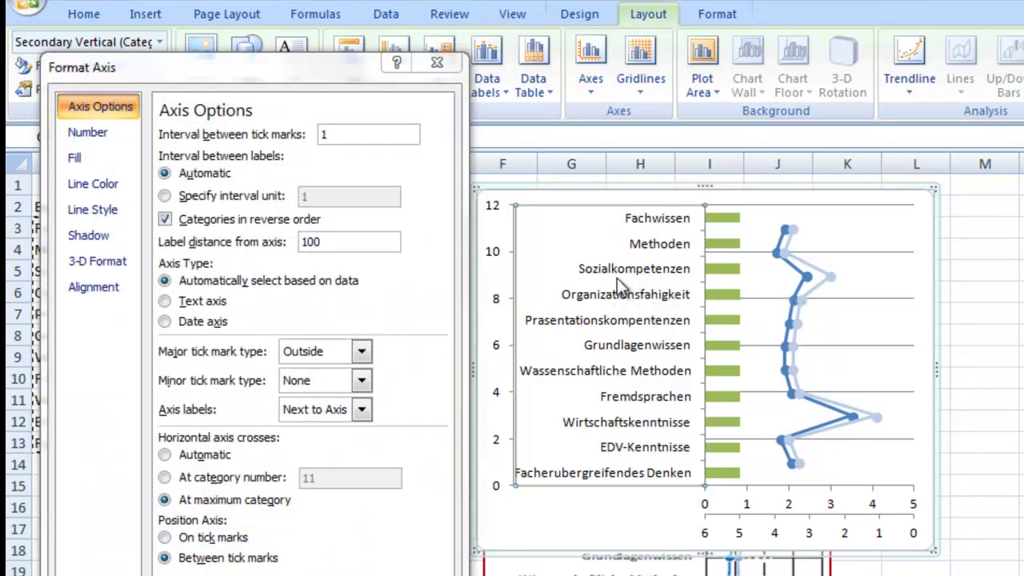
left_click(320, 353)
left_click(305, 381)
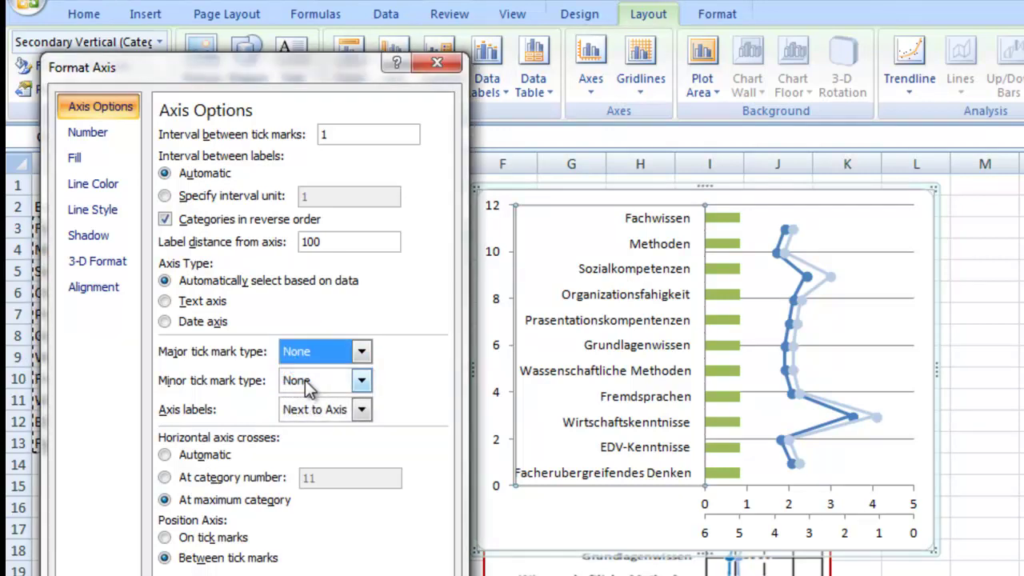
key("Escape")
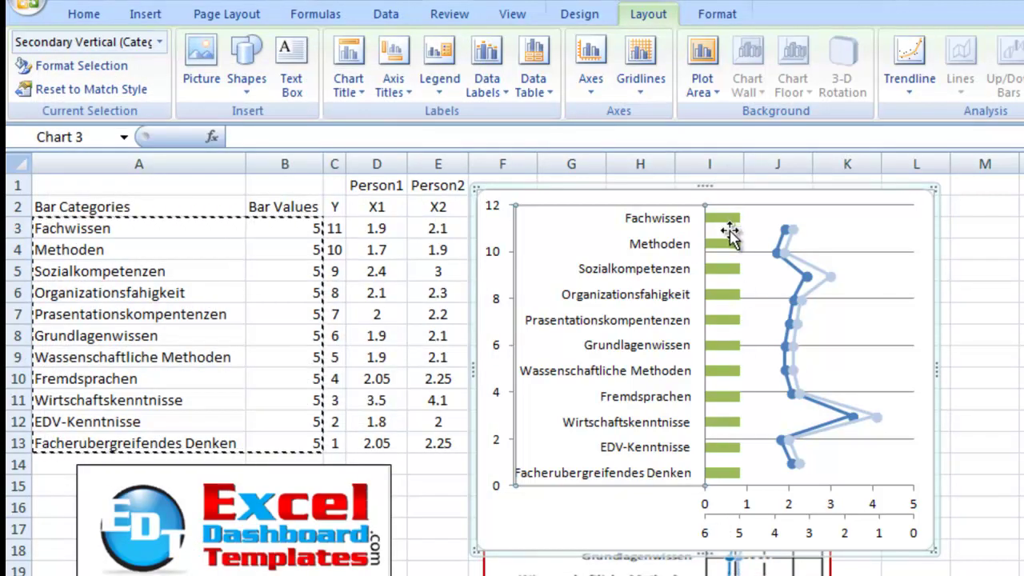
left_click(752, 533)
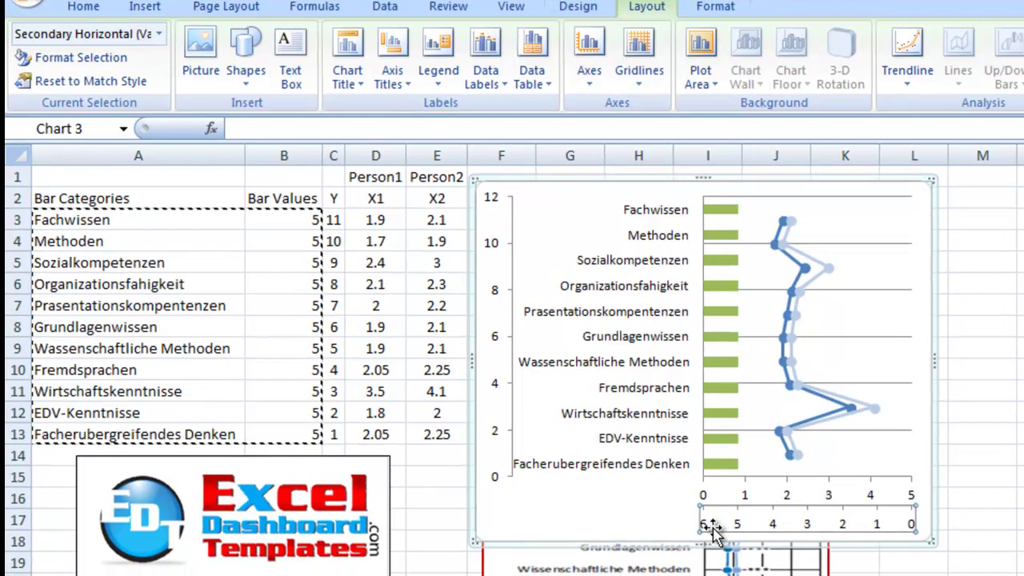
Step: Give the secondary horizontal axis a fixed maximum of 5 so it runs 5 to 0
right_click(720, 528)
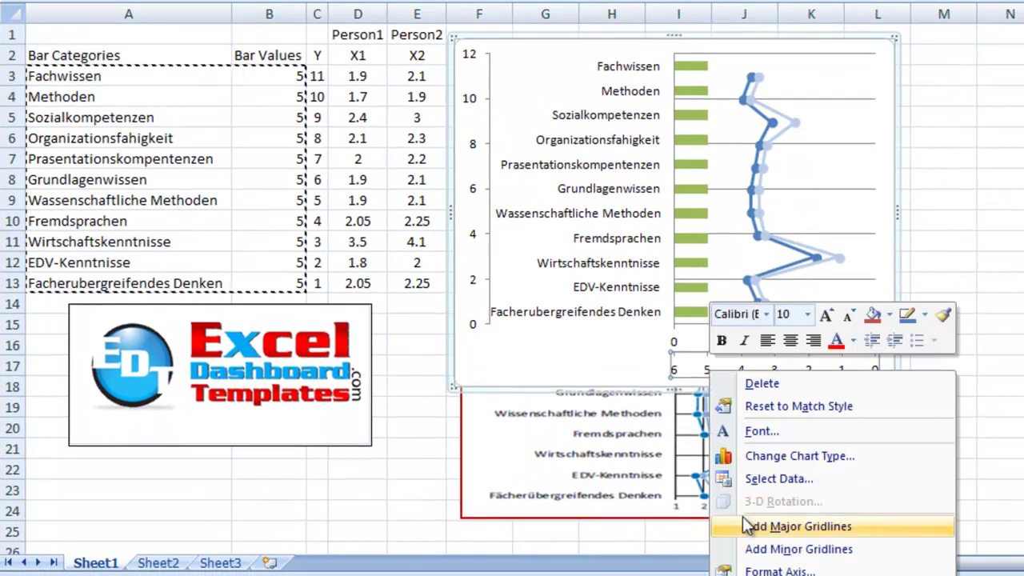
left_click(779, 572)
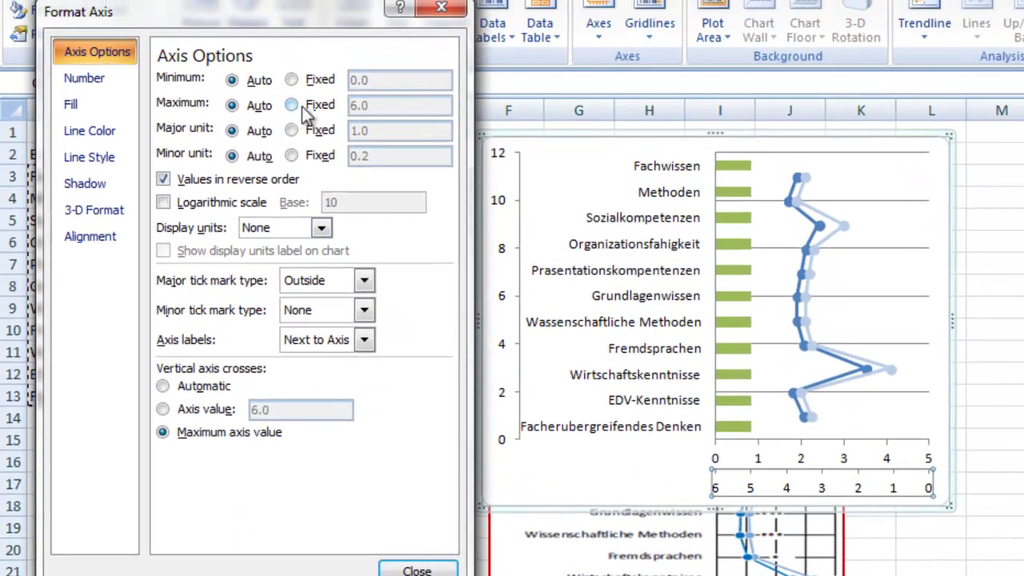
left_click(302, 106)
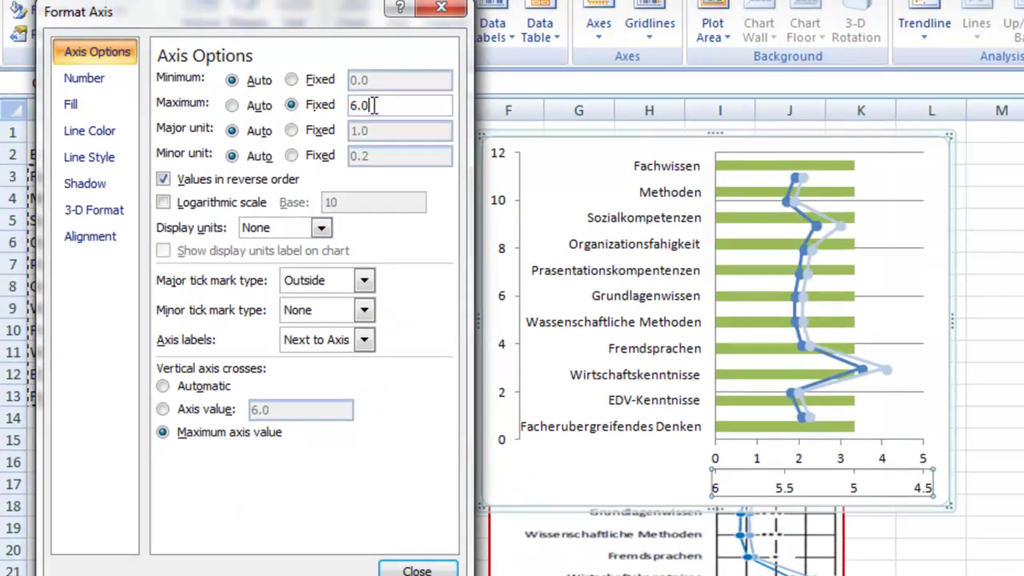
type("5")
key("Tab")
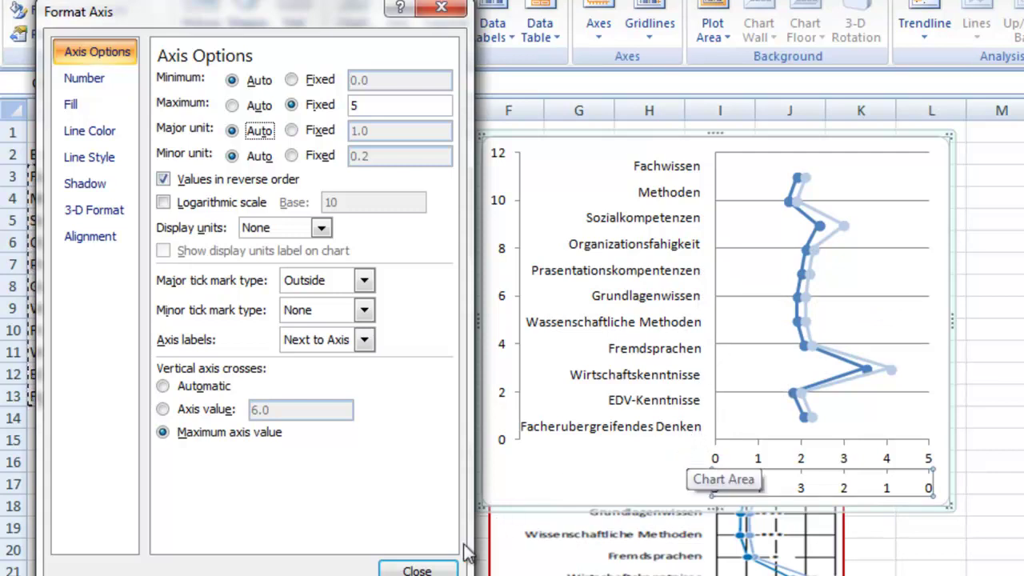
left_click(416, 570)
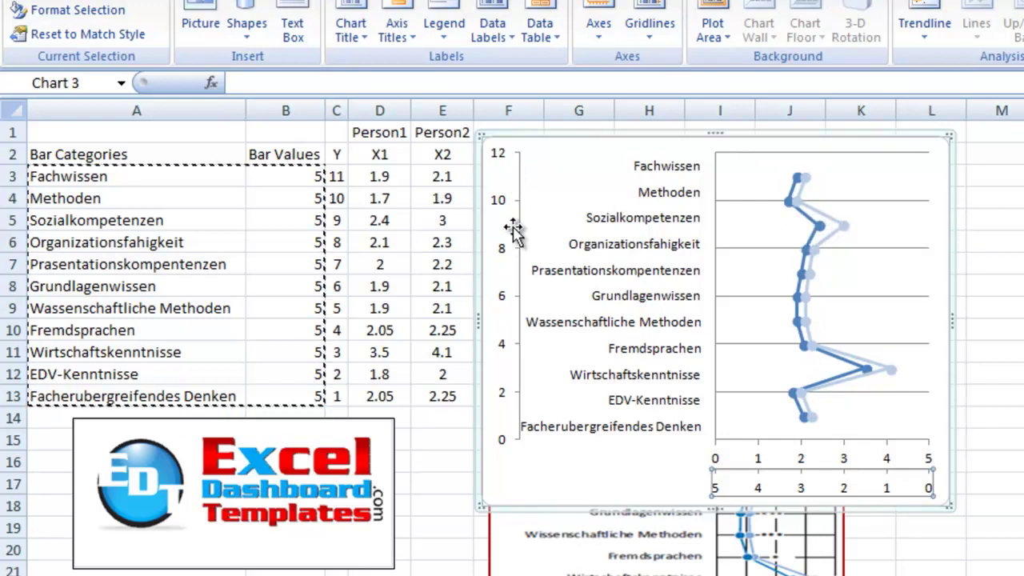
Step: Fix the left vertical value axis at minimum 1 and maximum 11
left_click(504, 255)
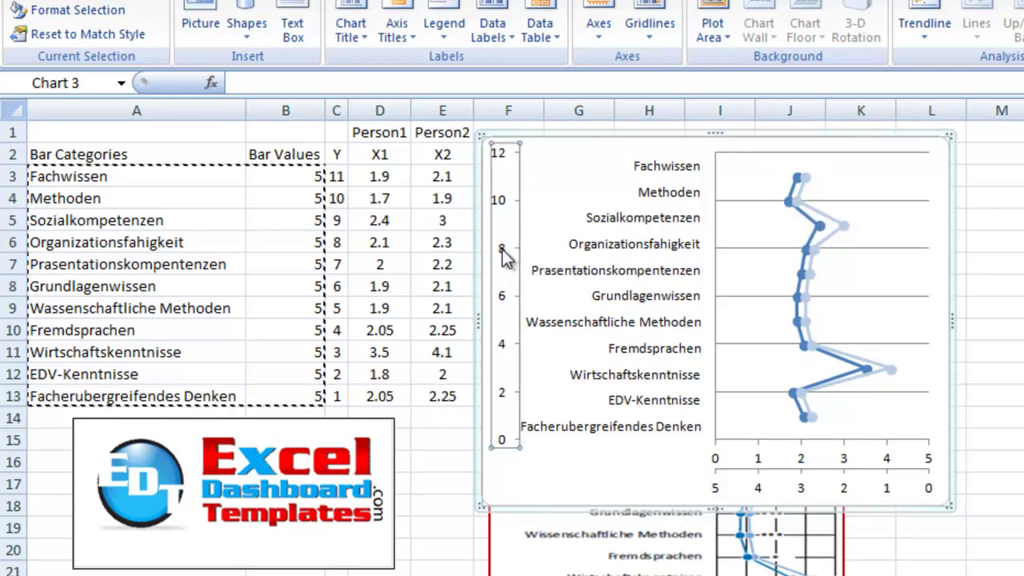
right_click(504, 254)
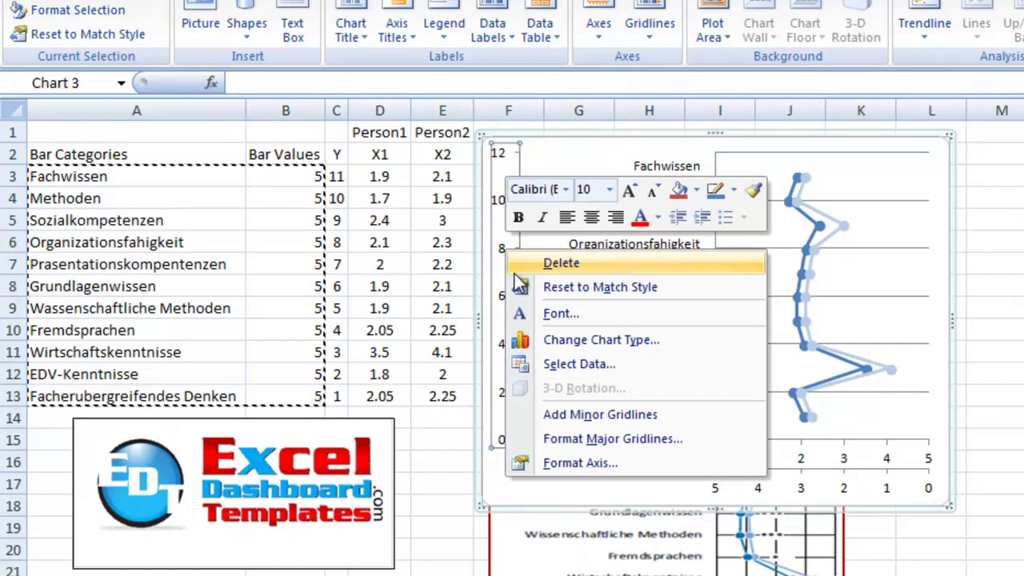
left_click(581, 464)
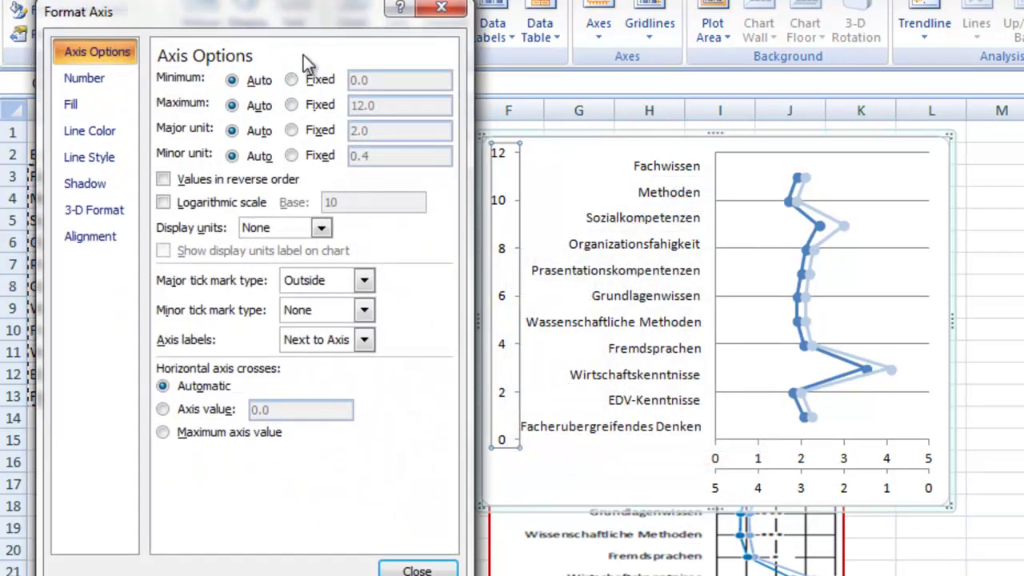
left_click(308, 80)
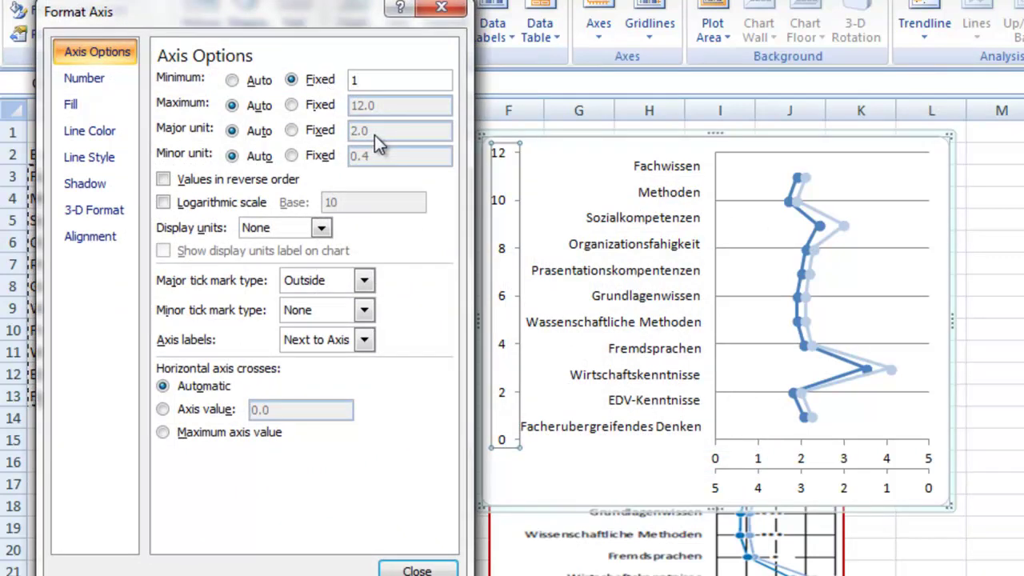
left_click(320, 105)
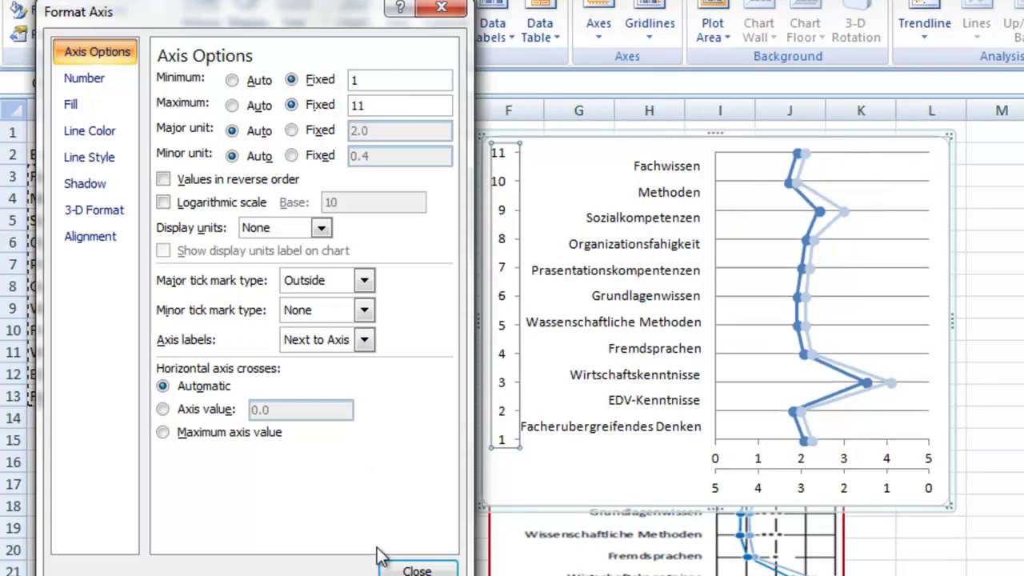
left_click(399, 570)
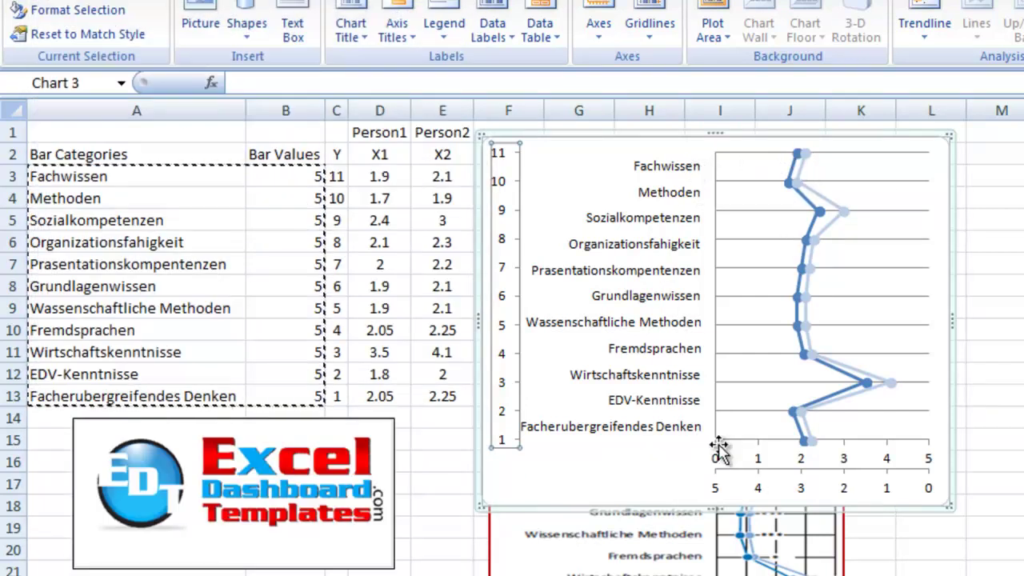
Step: Set the skill-label axis position to On tick marks
left_click(672, 173)
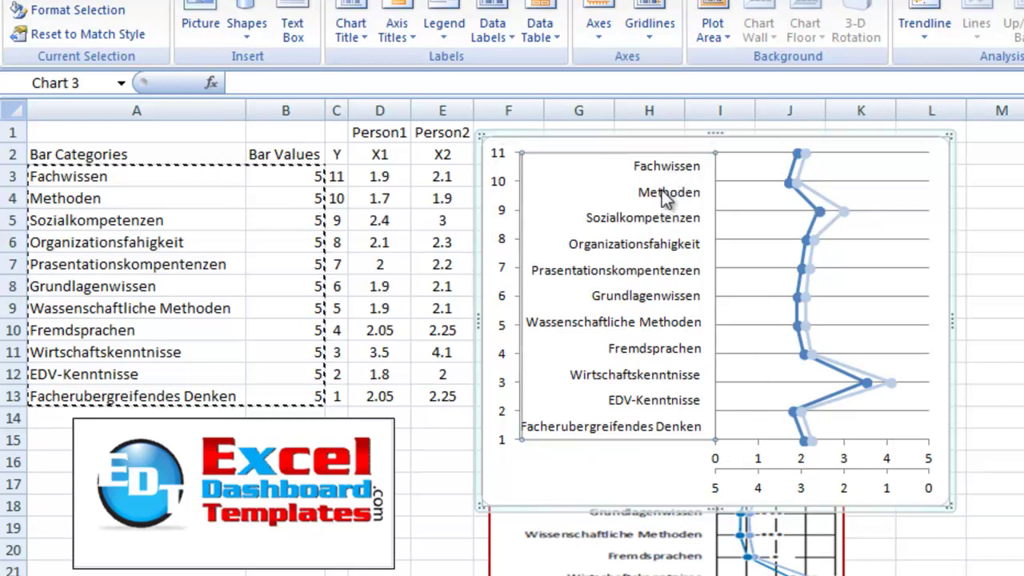
right_click(662, 192)
left_click(698, 402)
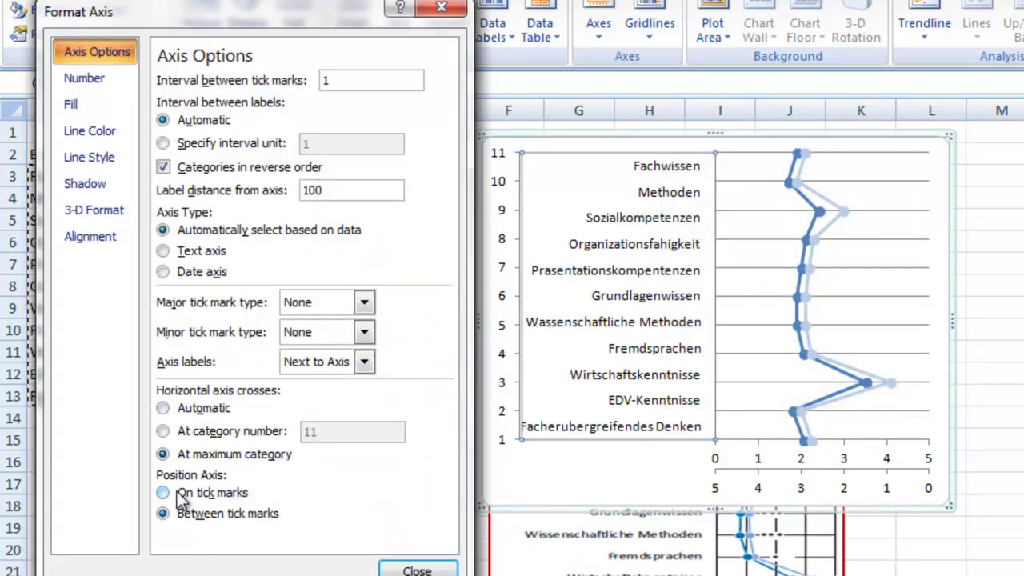
left_click(219, 494)
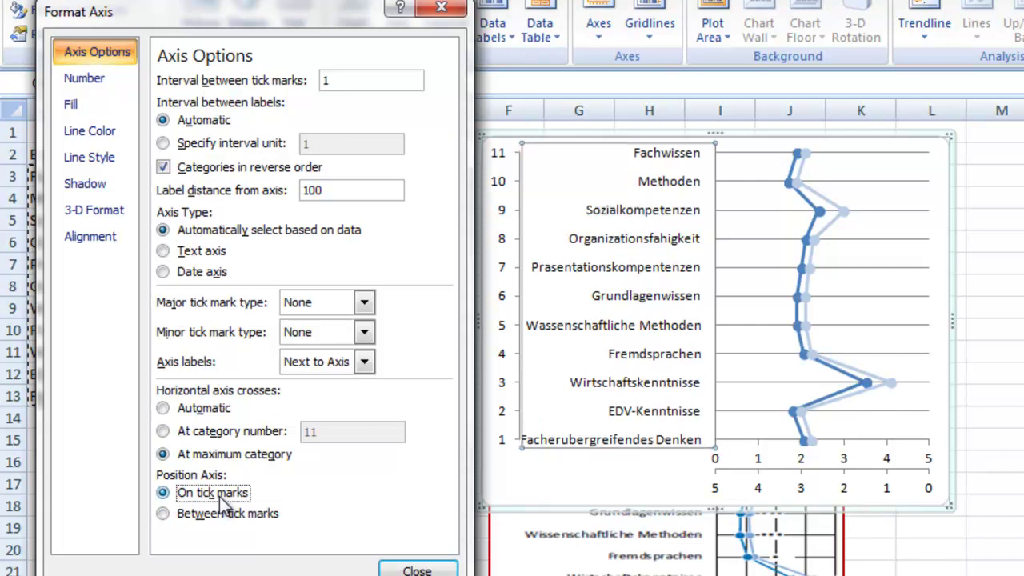
left_click(417, 570)
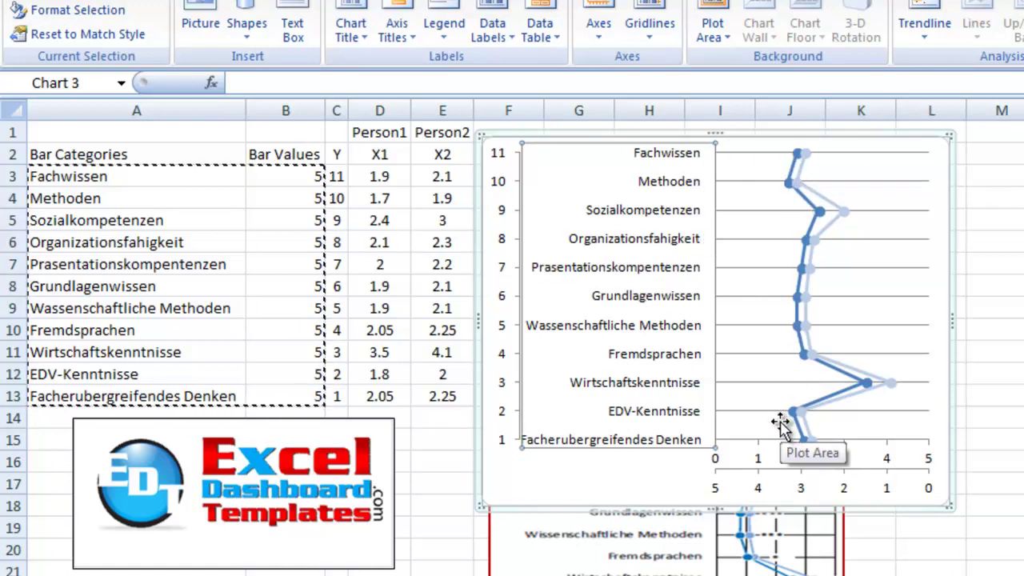
Step: Delete the 1–11 vertical value axis labels from the chart
left_click(504, 249)
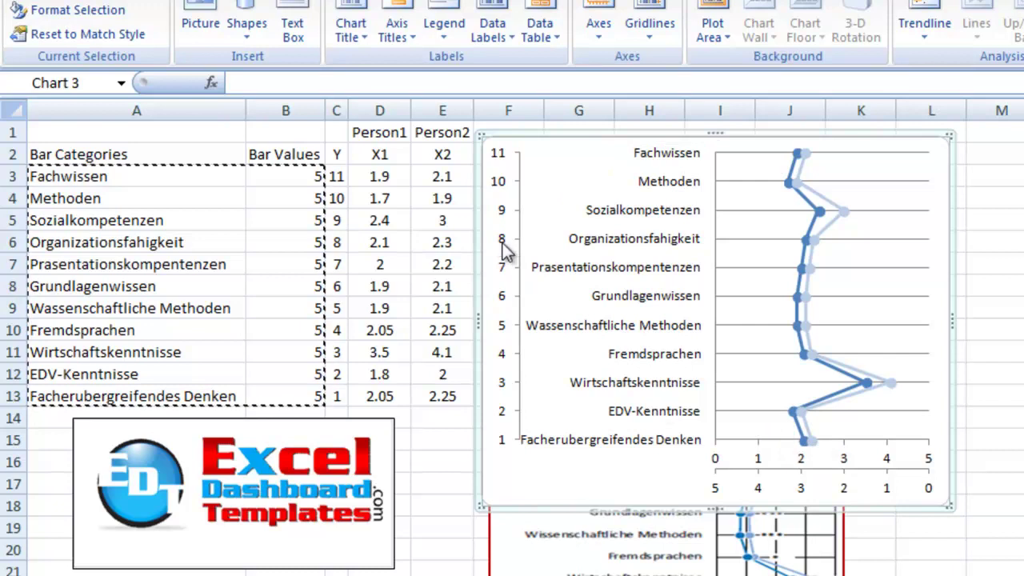
left_click(504, 248)
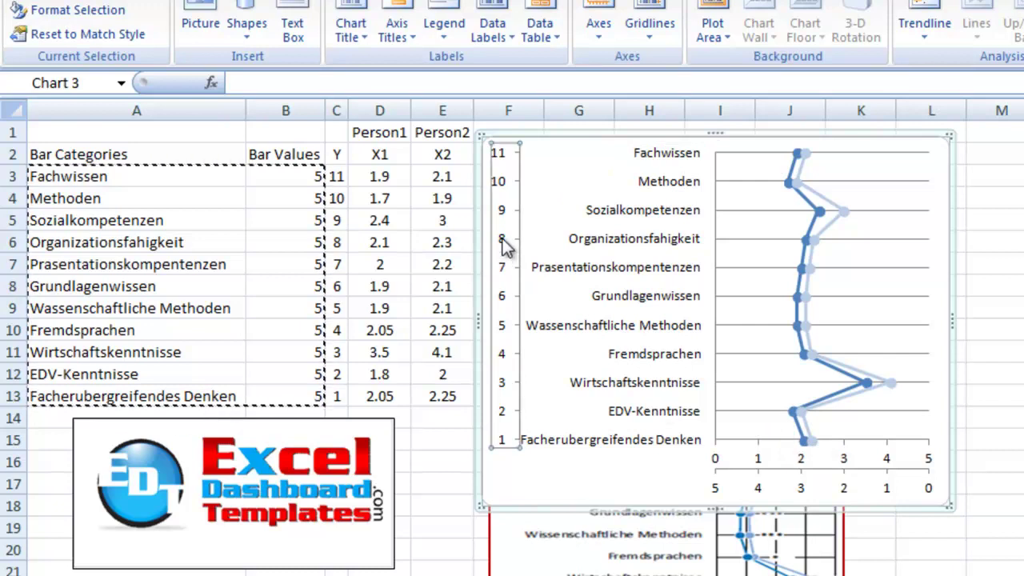
key("Delete")
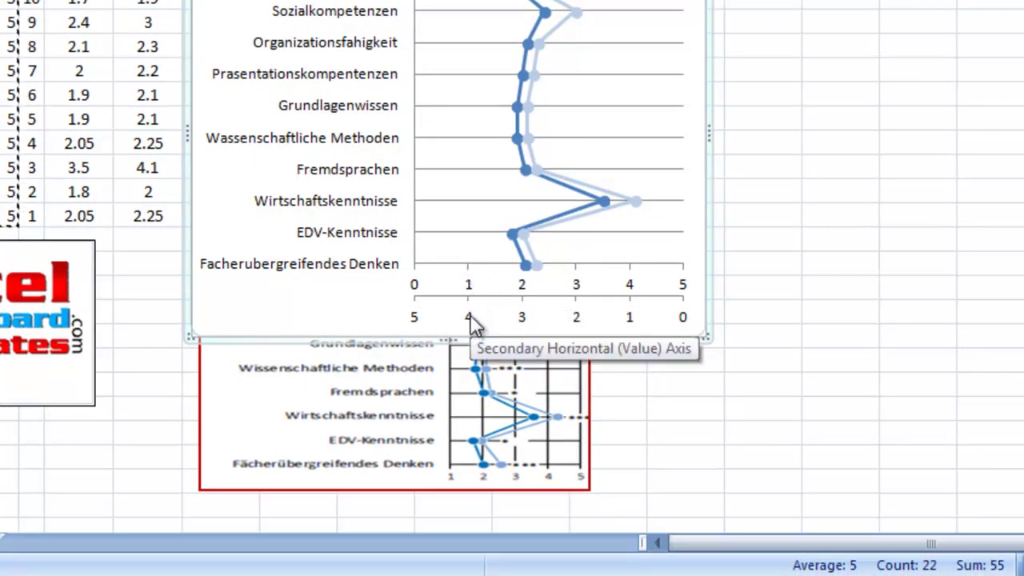
left_click(469, 315)
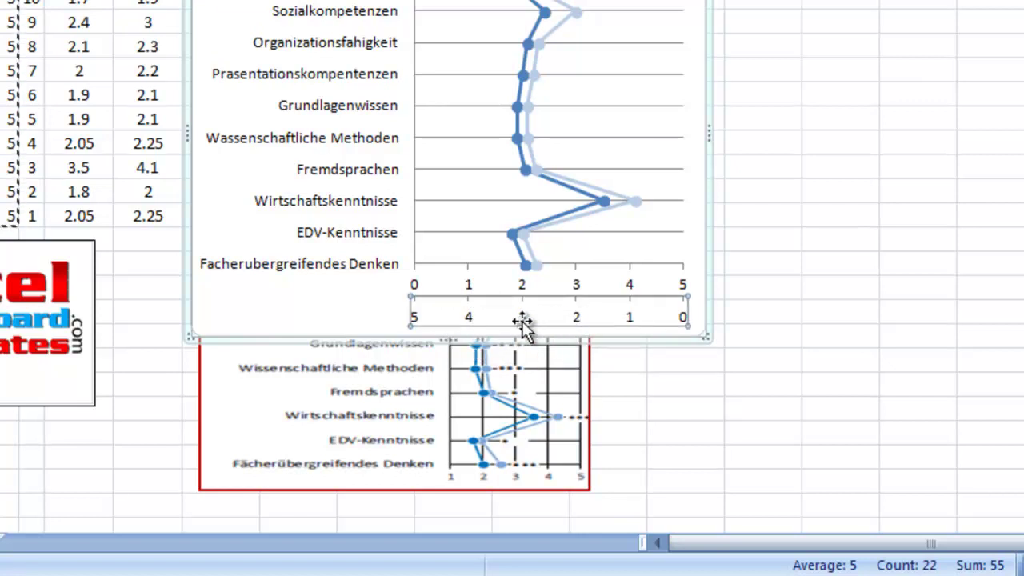
Step: Give the secondary axis no tick marks, no axis labels and no line
right_click(467, 314)
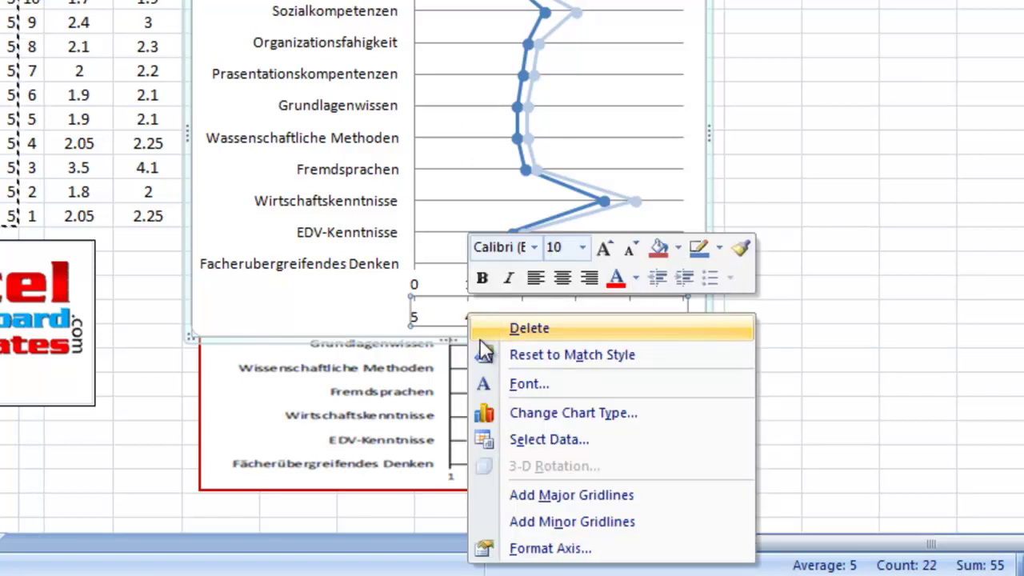
left_click(548, 549)
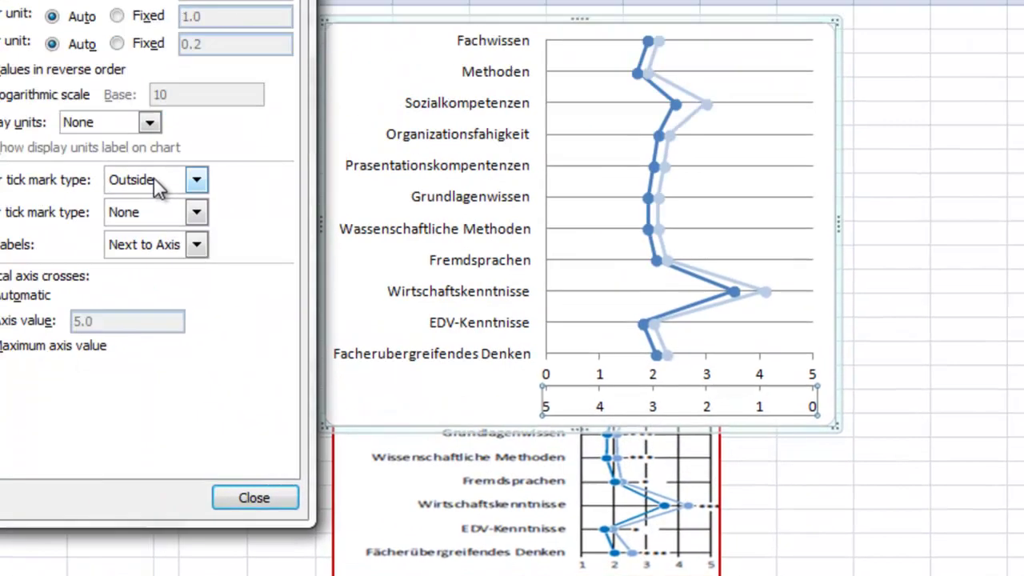
left_click(24, 88)
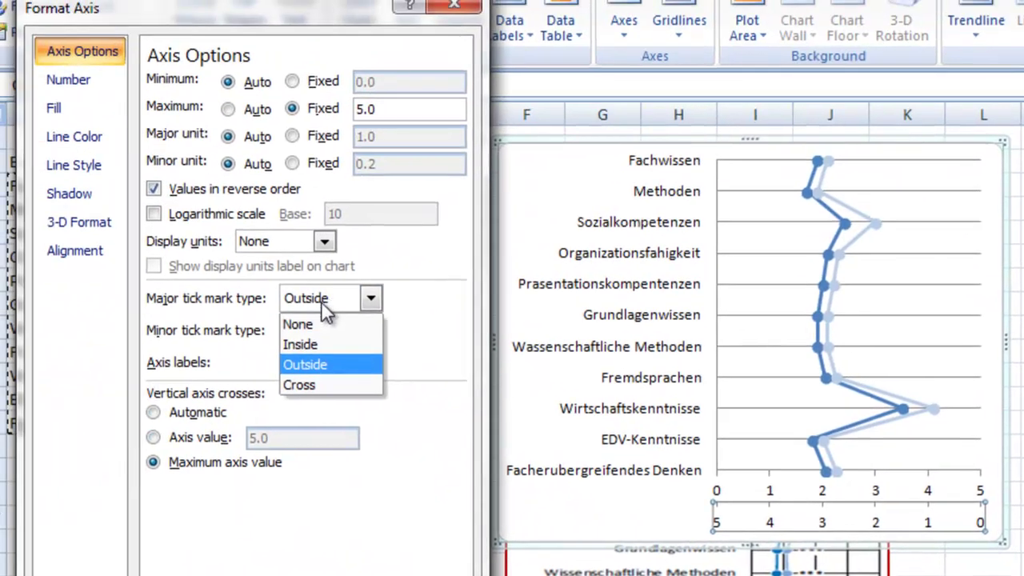
left_click(318, 323)
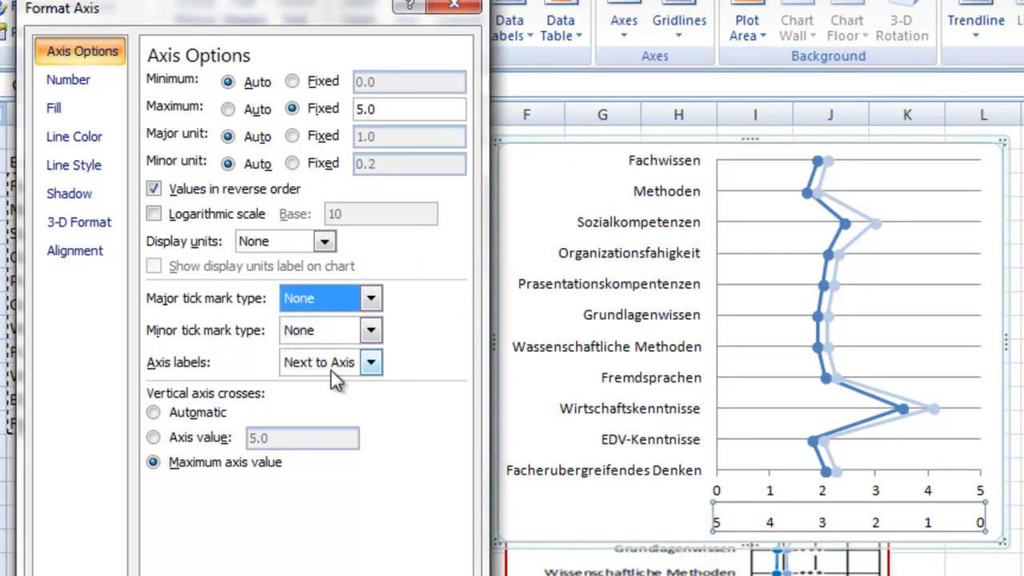
left_click(330, 366)
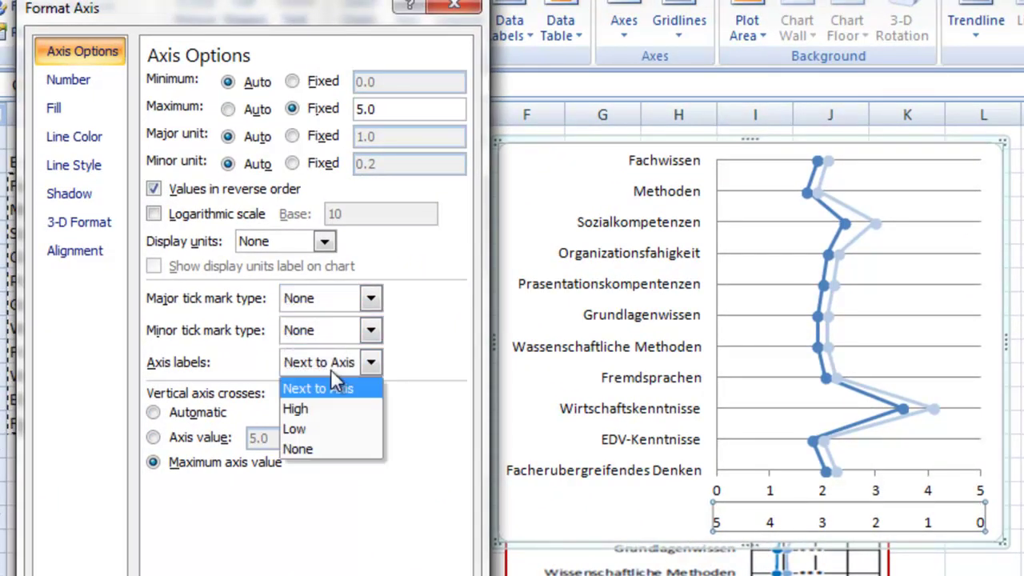
left_click(330, 448)
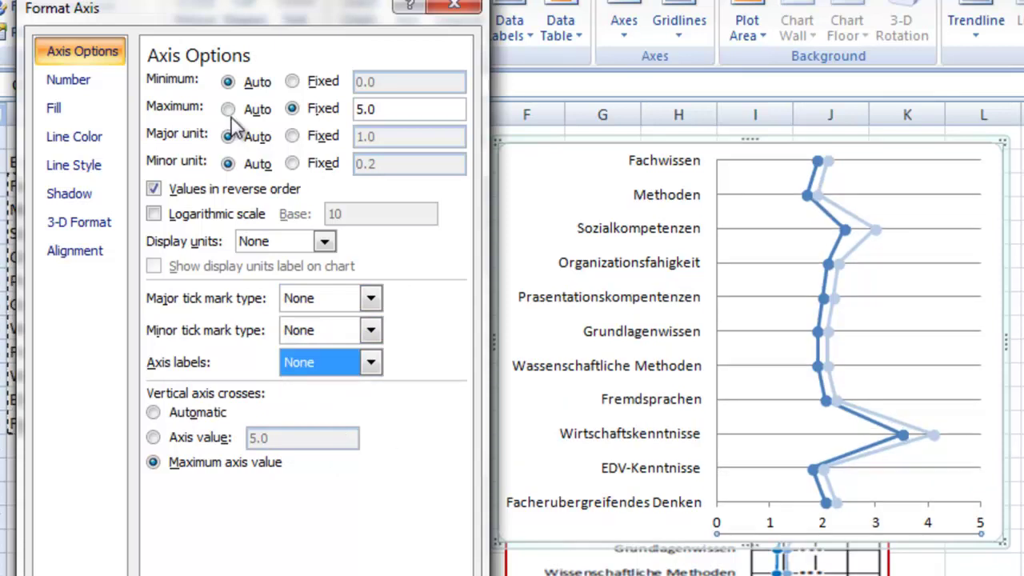
left_click(87, 137)
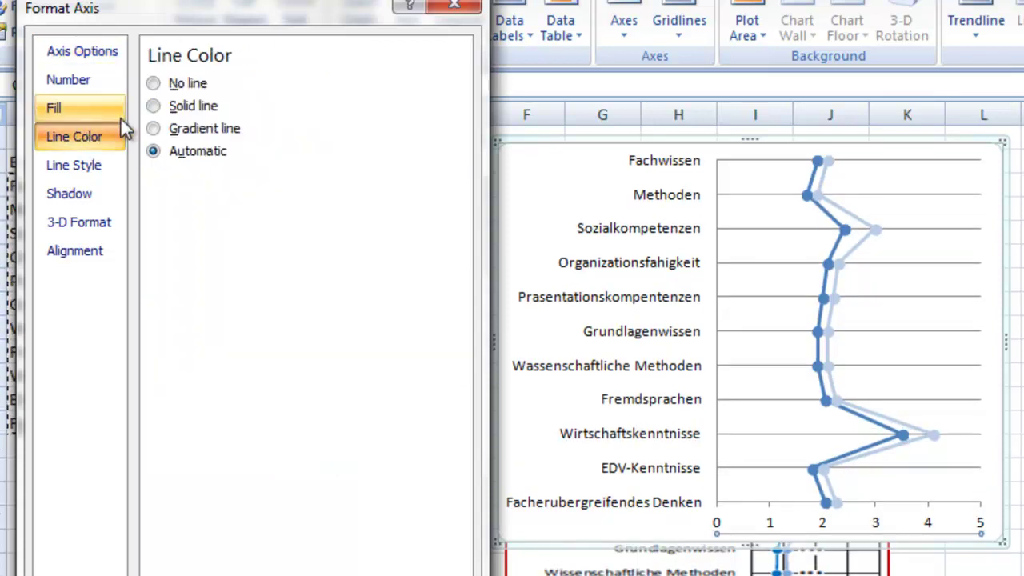
left_click(178, 88)
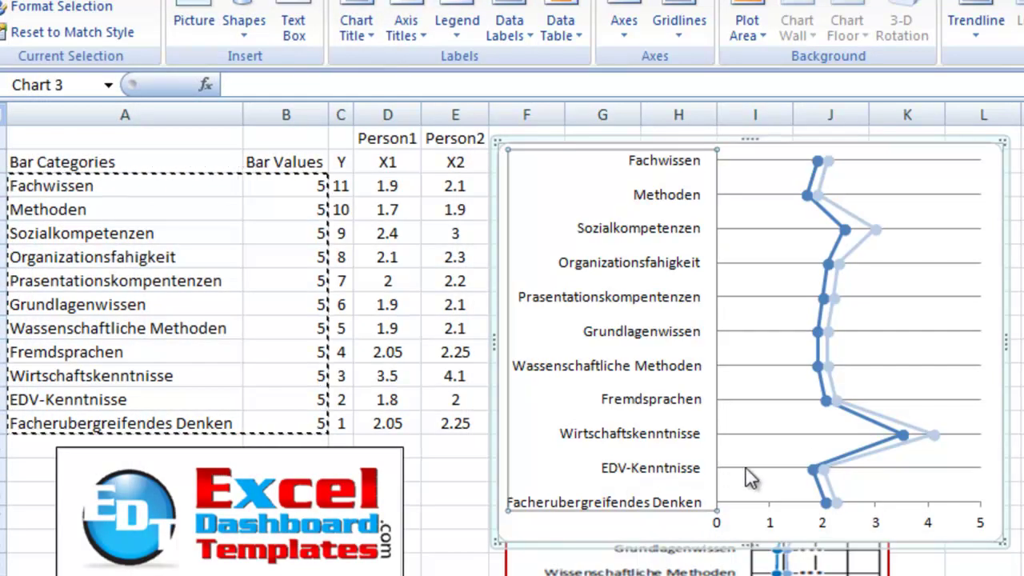
Step: Add major primary vertical gridlines at each horizontal axis value
left_click(770, 476)
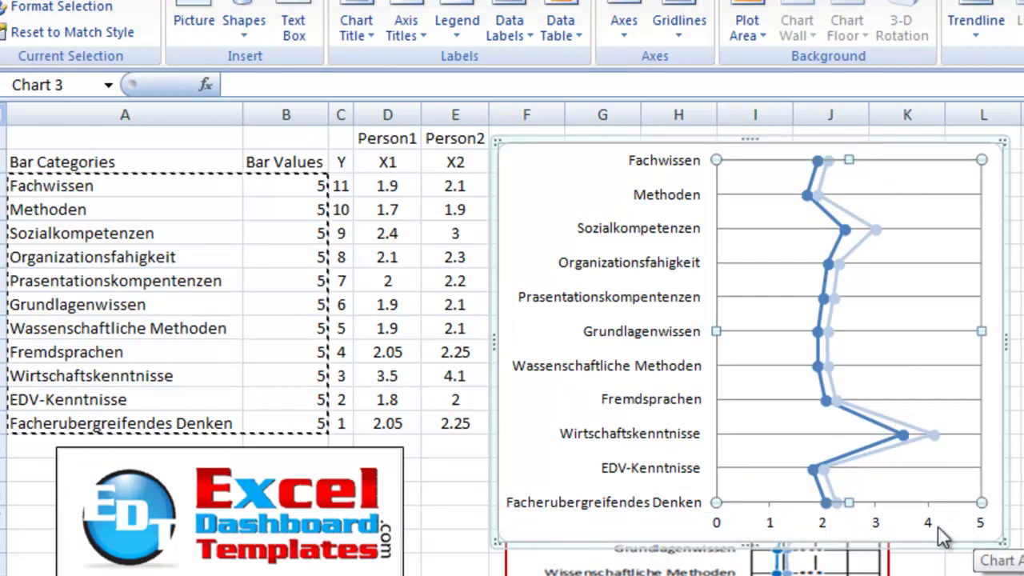
left_click(868, 528)
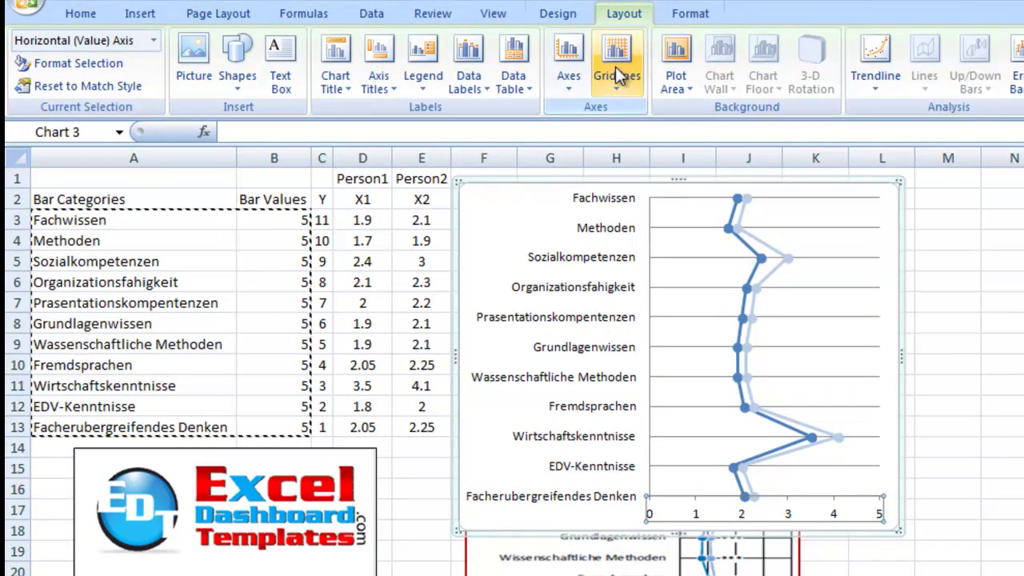
left_click(616, 66)
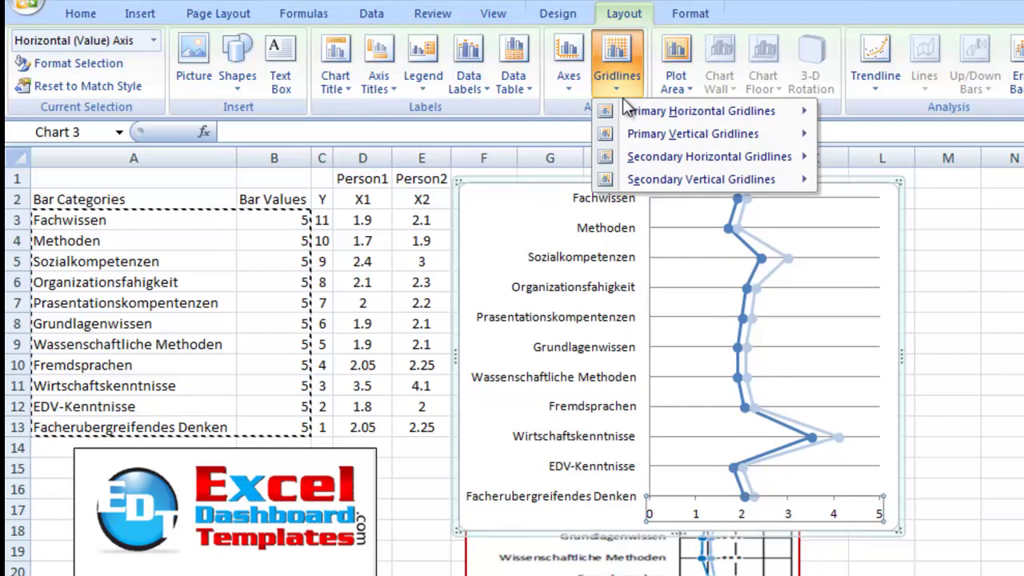
mouse_move(632, 134)
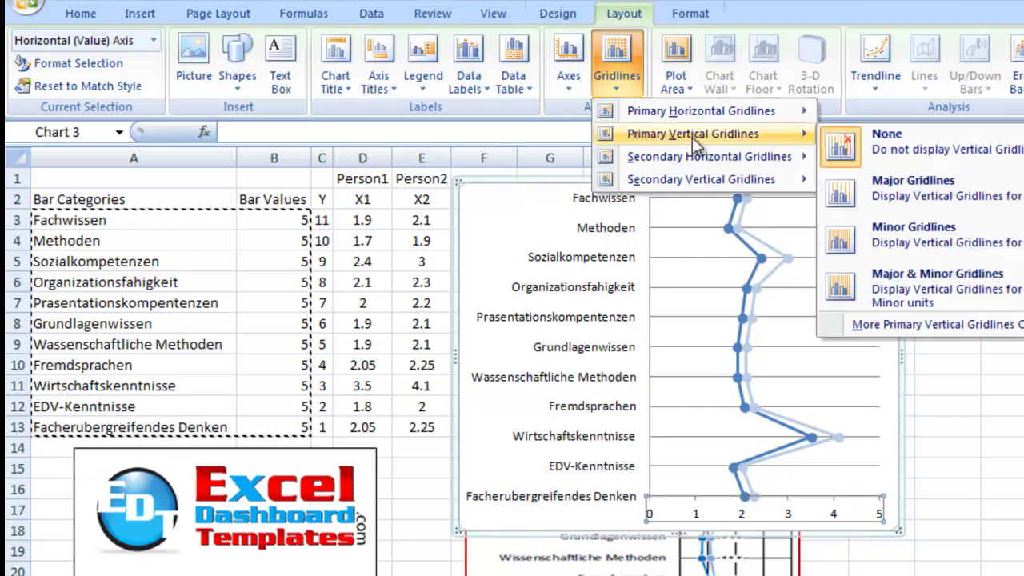
left_click(858, 190)
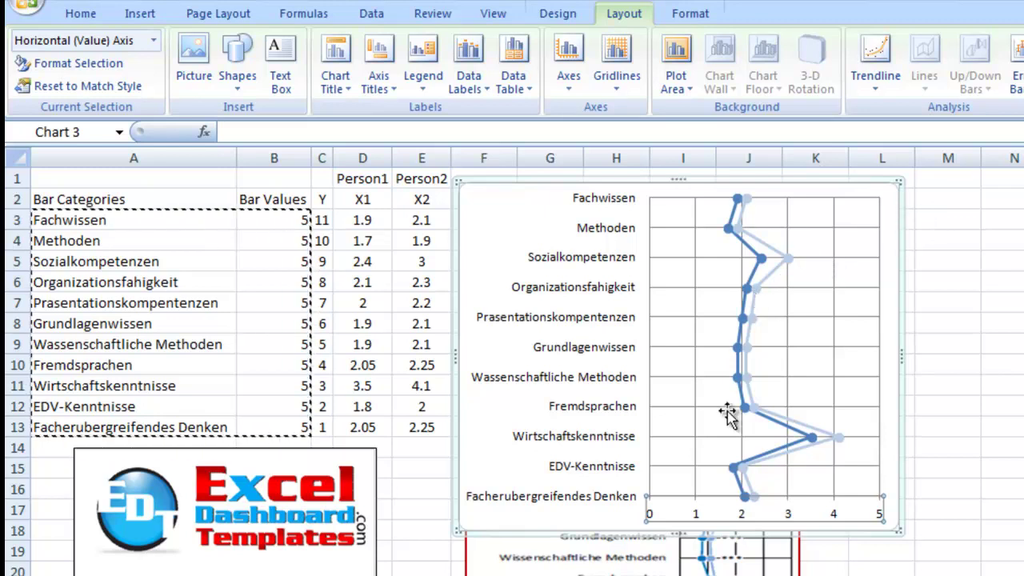
Step: Fix the horizontal value axis at minimum 1 and maximum 5.0
right_click(702, 514)
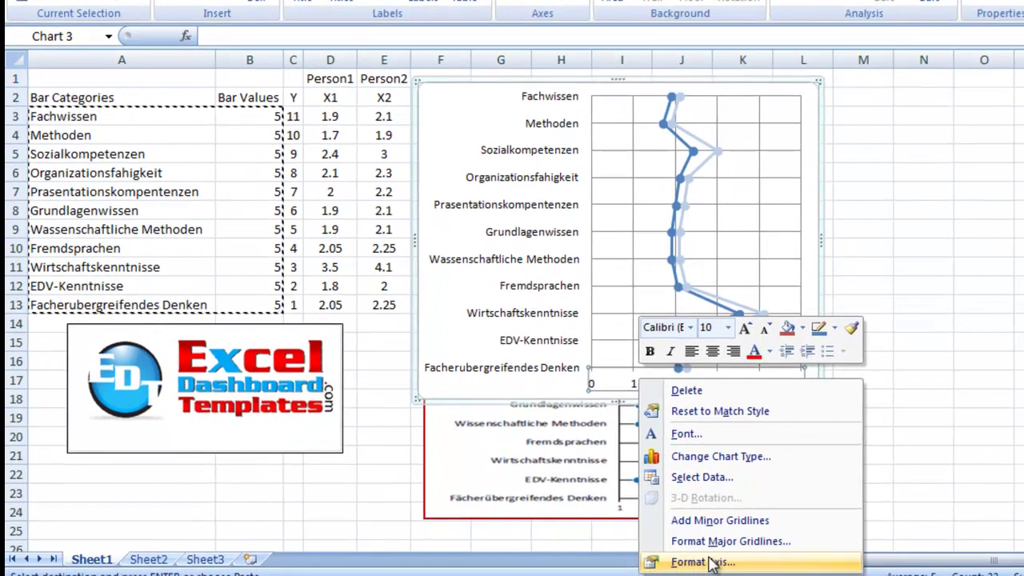
left_click(716, 574)
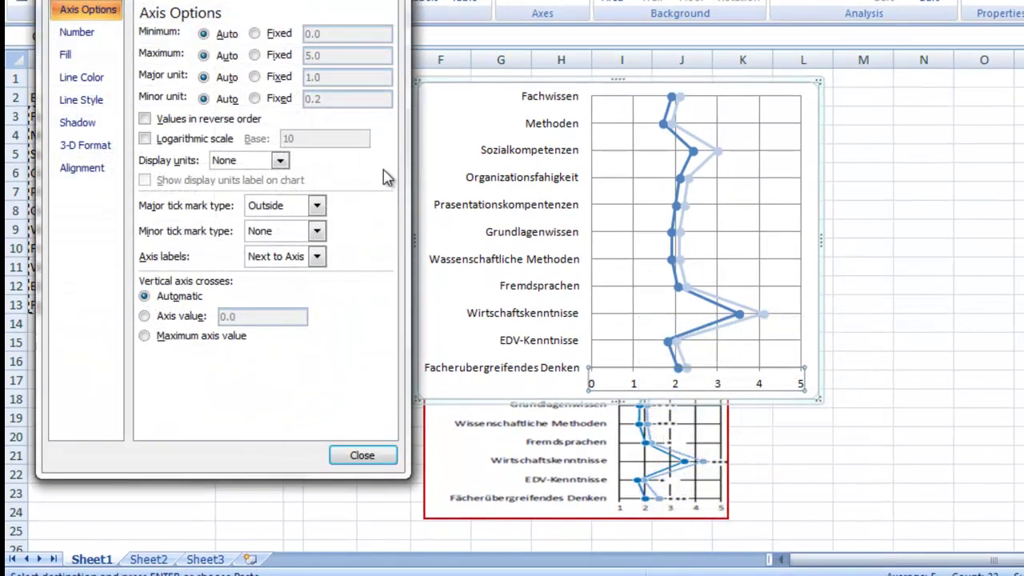
left_click(255, 33)
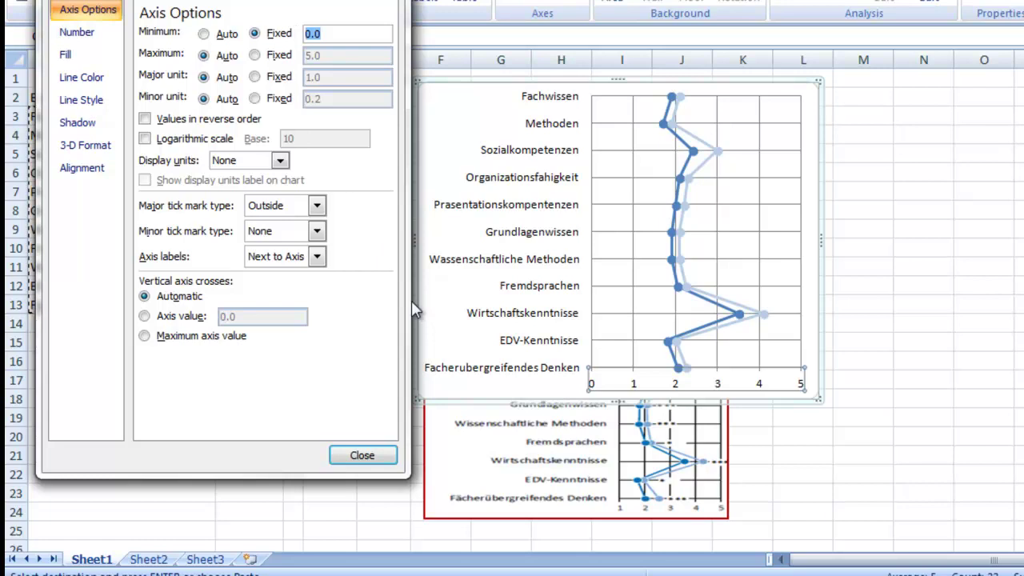
left_click(280, 55)
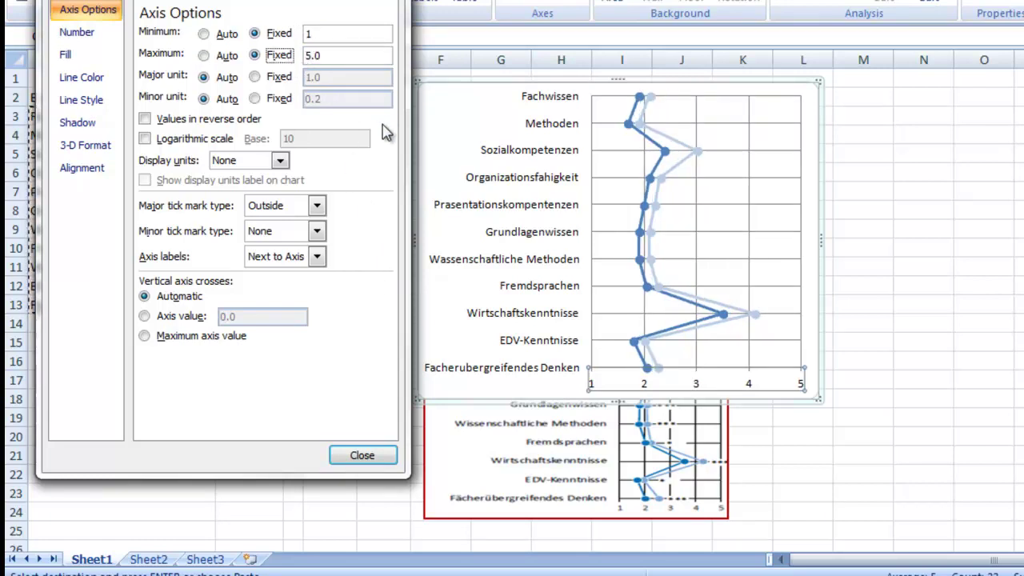
left_click(359, 456)
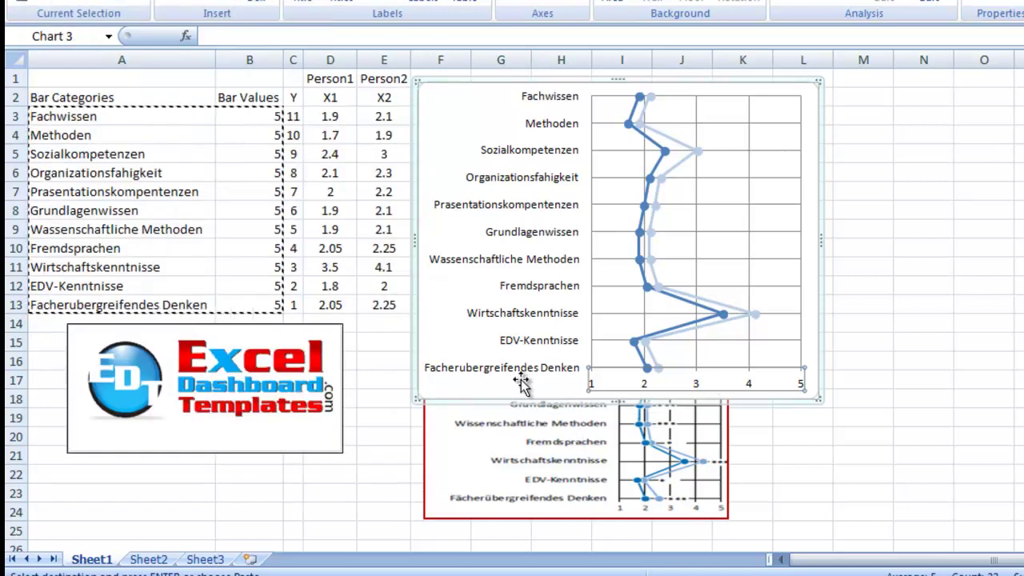
Step: Move the original sample picture to the sheet's top-left at A1
left_click(520, 384)
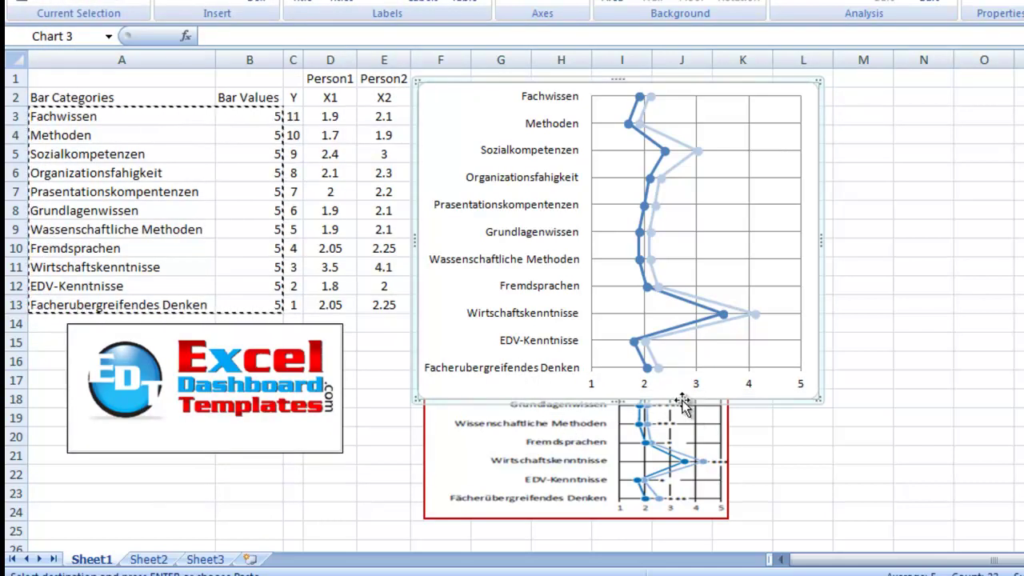
left_click(720, 432)
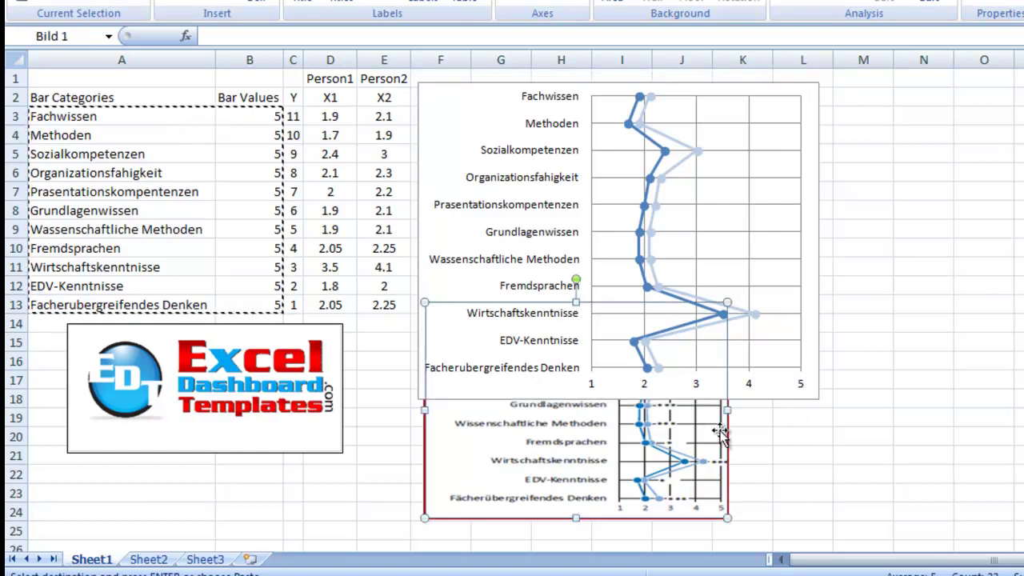
left_click_drag(720, 432, 346, 196)
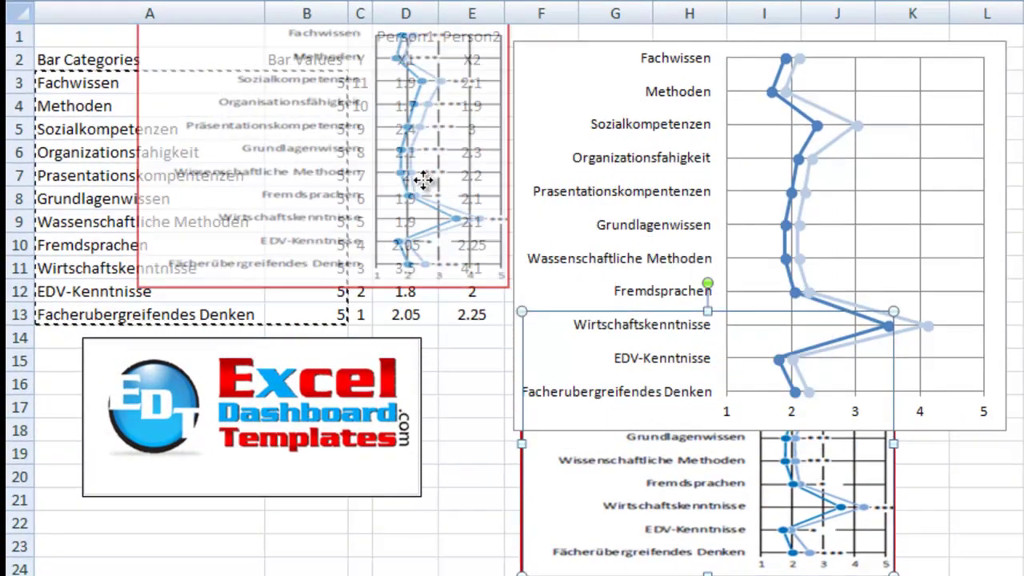
mouse_move(423, 180)
left_mouse_down()
mouse_move(407, 189)
mouse_move(416, 198)
left_mouse_up()
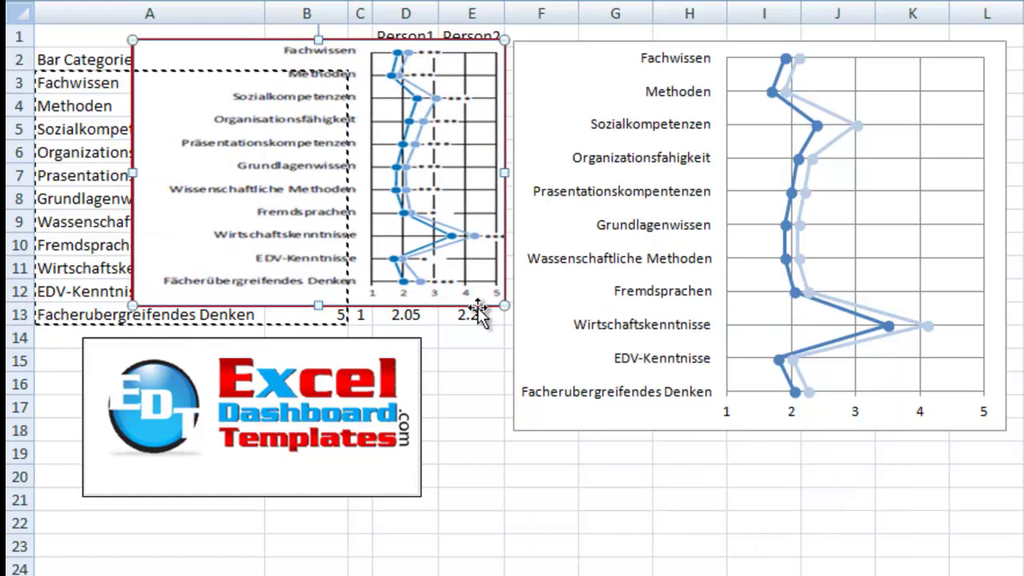
left_click(464, 360)
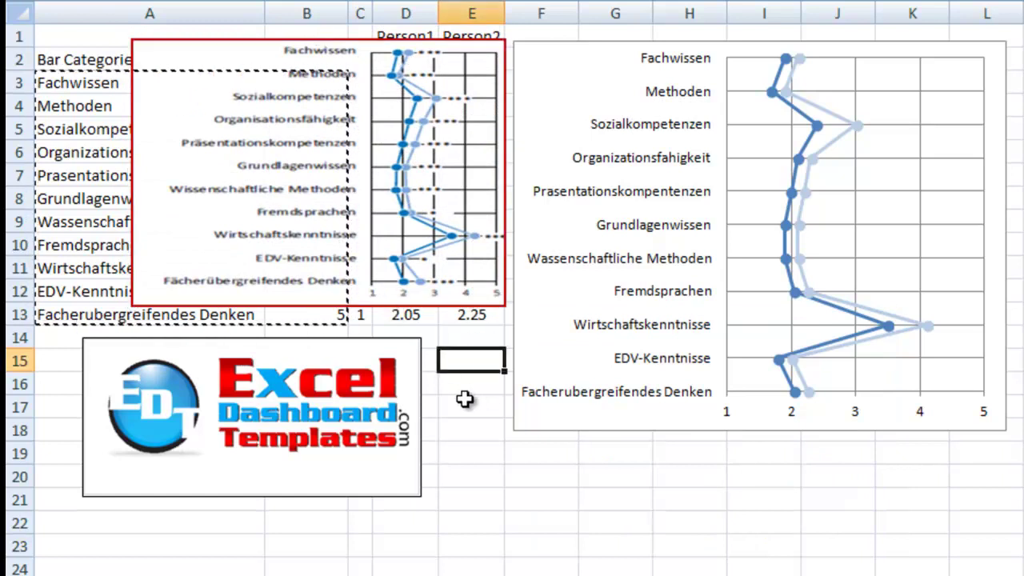
Step: Enlarge the sample picture to fill A1:E16 and bring it to the front
left_click(555, 403)
left_click(514, 448)
left_click(436, 300)
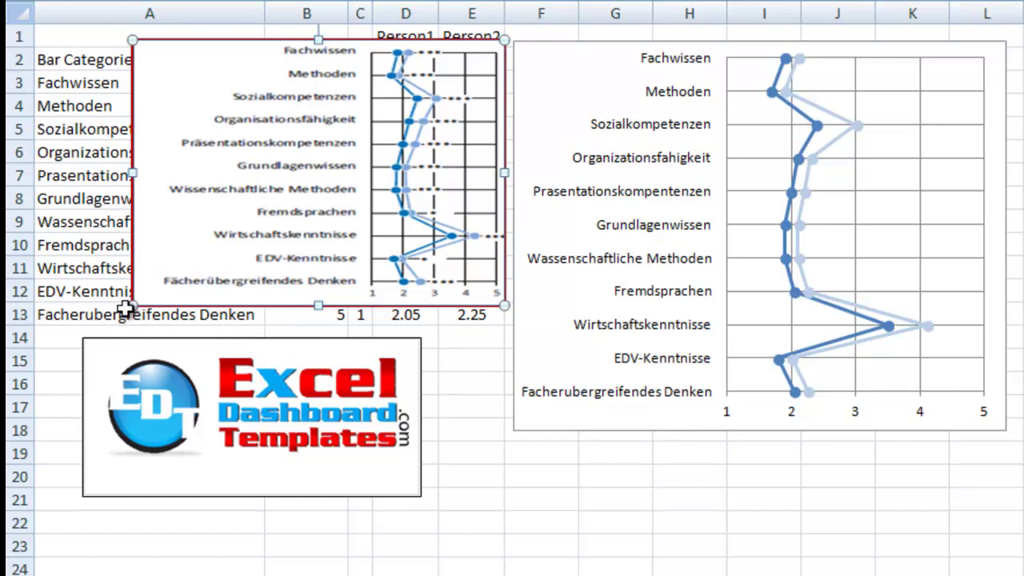
left_click_drag(131, 305, 18, 392)
left_click_drag(204, 255, 204, 254)
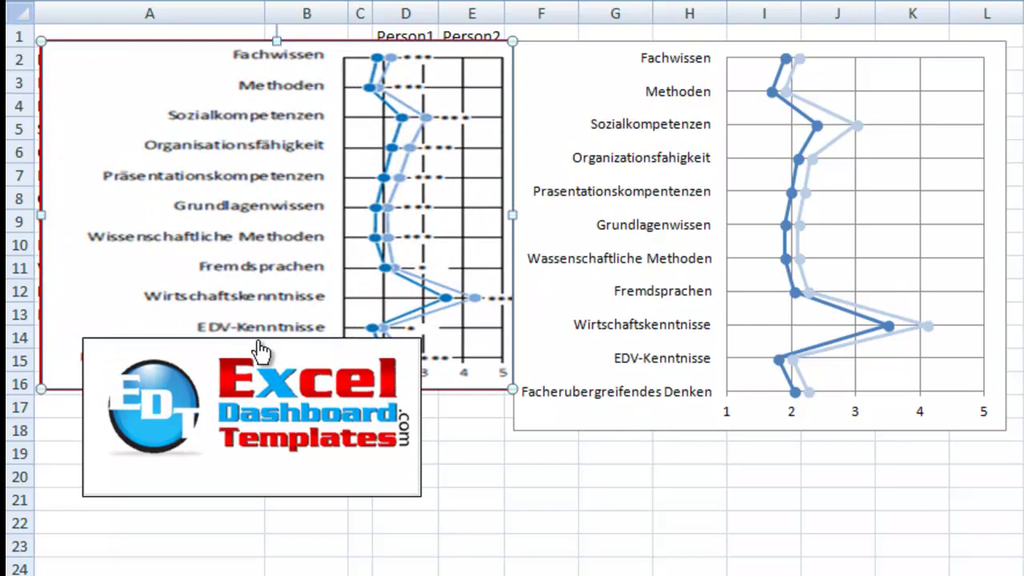
right_click(300, 264)
left_click(474, 402)
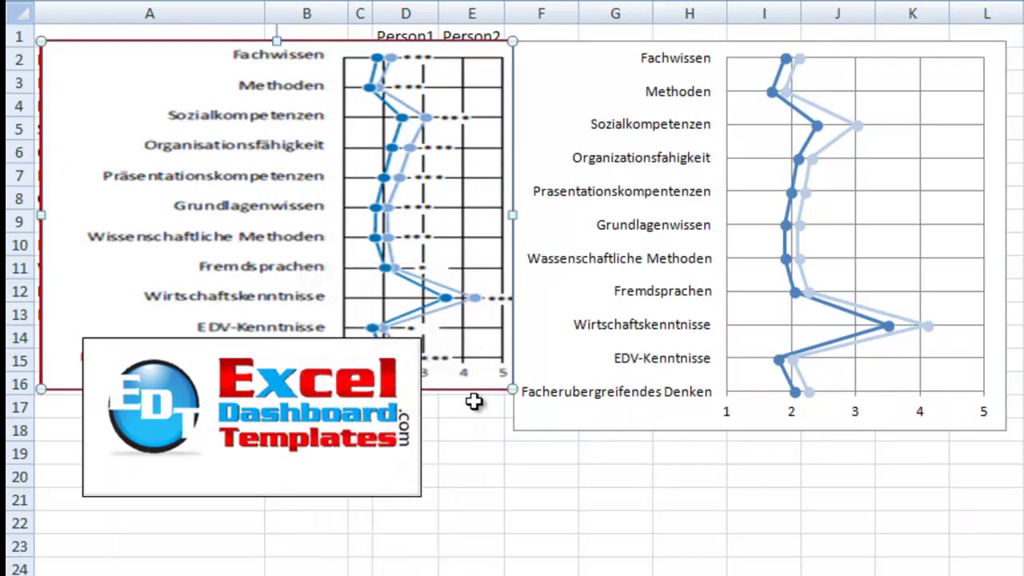
Step: Move the logo picture down below the sample picture
right_click(392, 391)
left_click(392, 388)
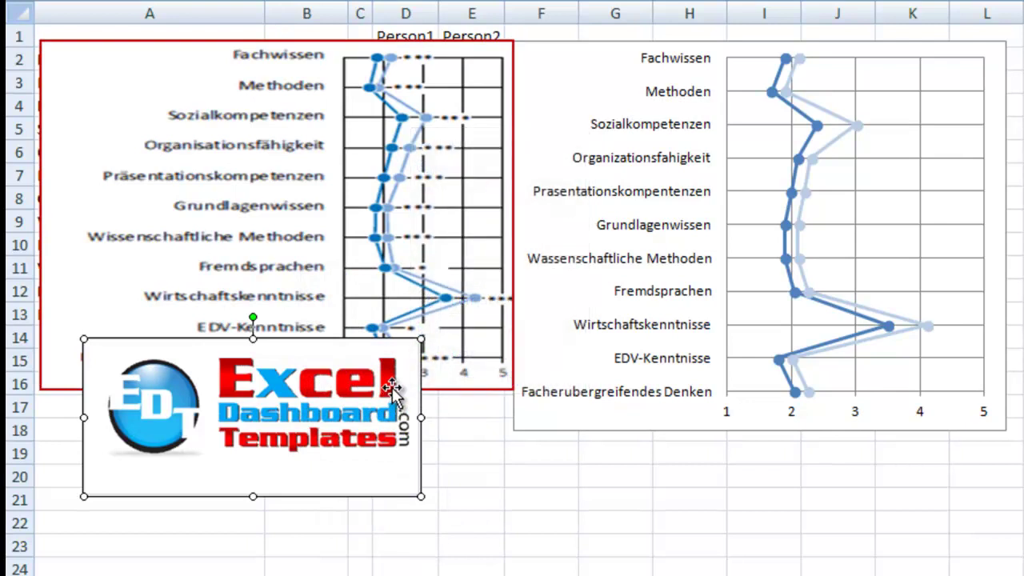
left_click_drag(392, 388, 406, 517)
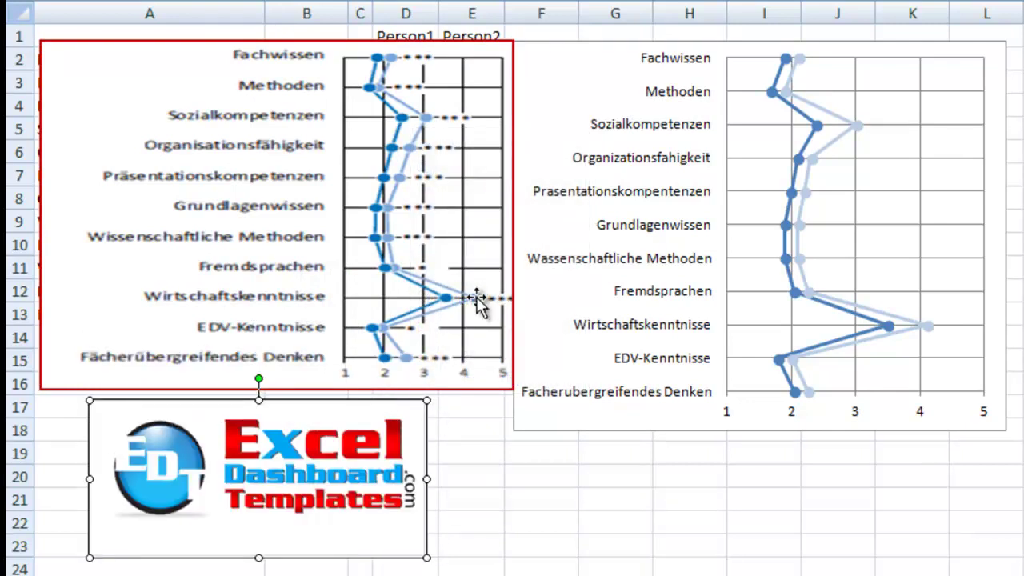
left_click(610, 392)
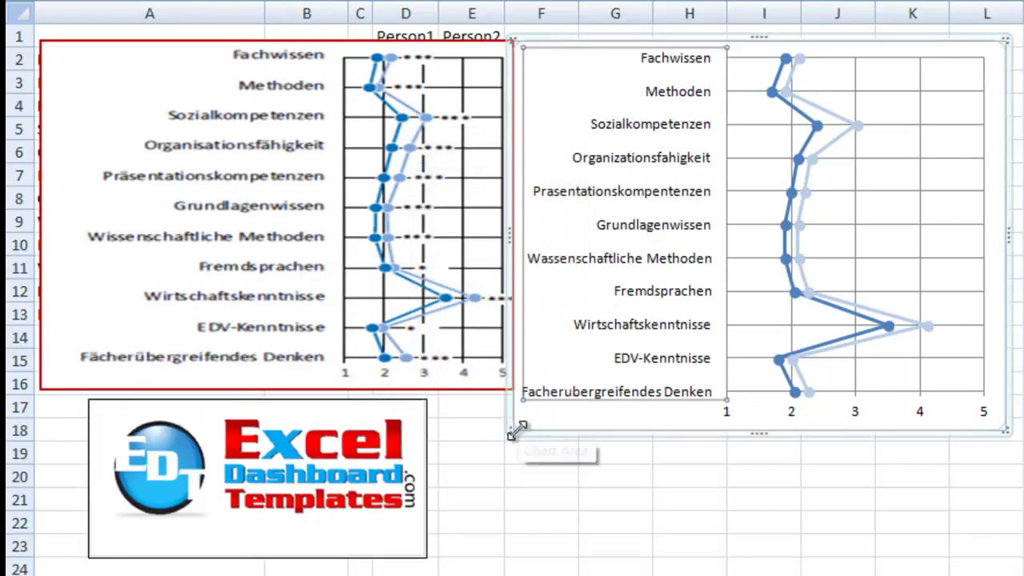
Step: Drag the new chart's bottom-left corner up until it matches the sample picture's height, then deselect it
left_click_drag(514, 431, 524, 393)
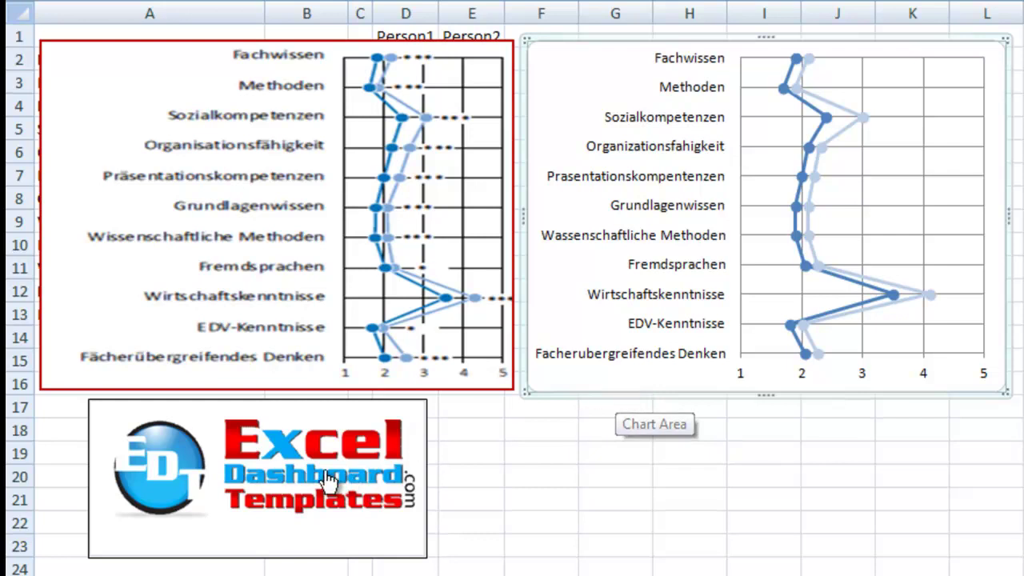
left_click(276, 498)
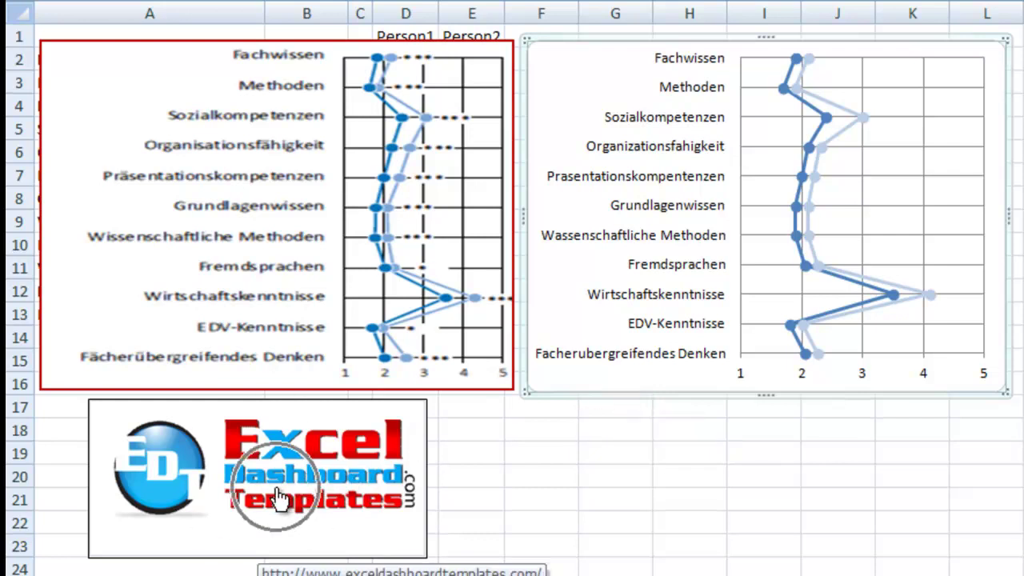
left_click(223, 505)
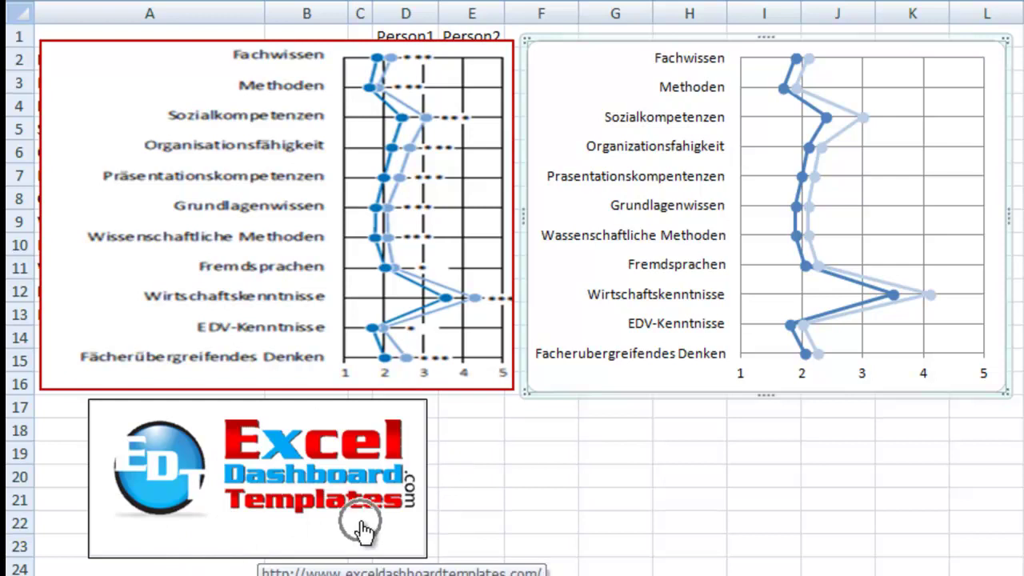
left_click(213, 534)
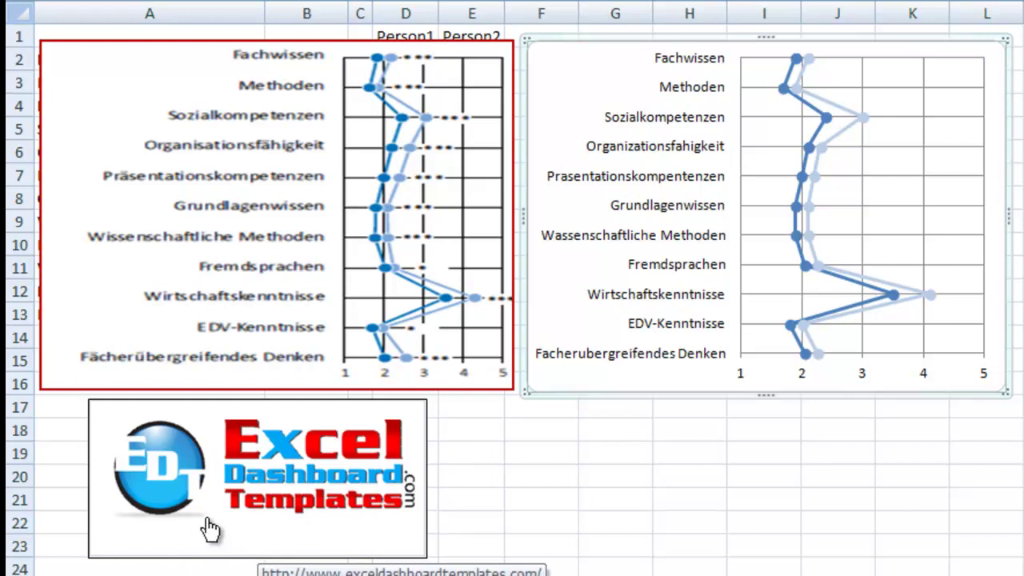